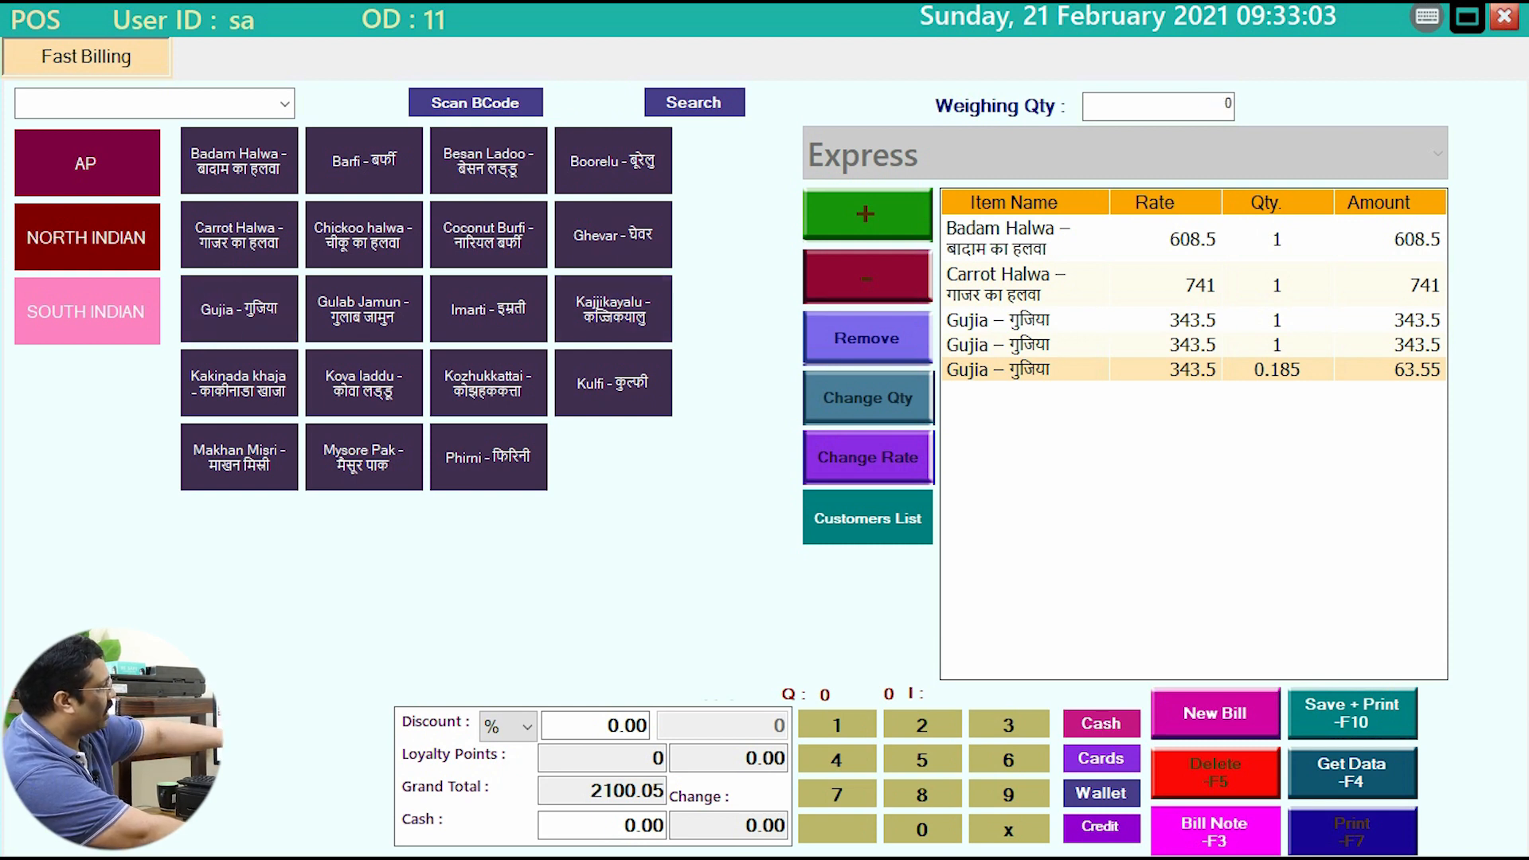
Step: Save the Badam Halwa, Carrot Halwa and Gujia bill of 2100.05 with F10
{"action": "key", "text": "F10"}
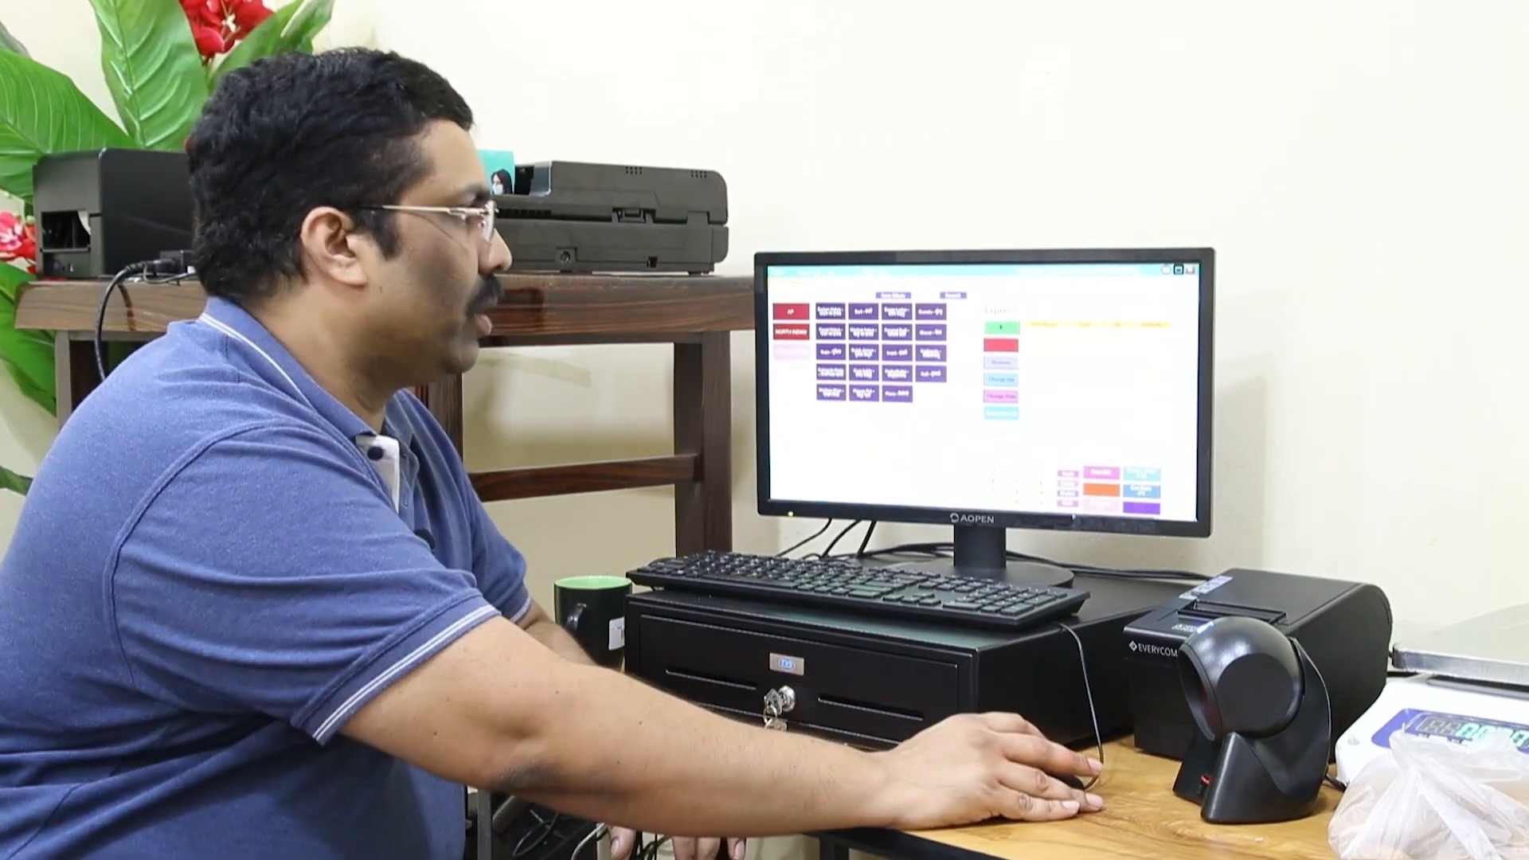
Step: Minimize the POS billing window, then restore it full-screen from the taskbar with an empty bill
{"action": "left_click", "coordinate": [1177, 269]}
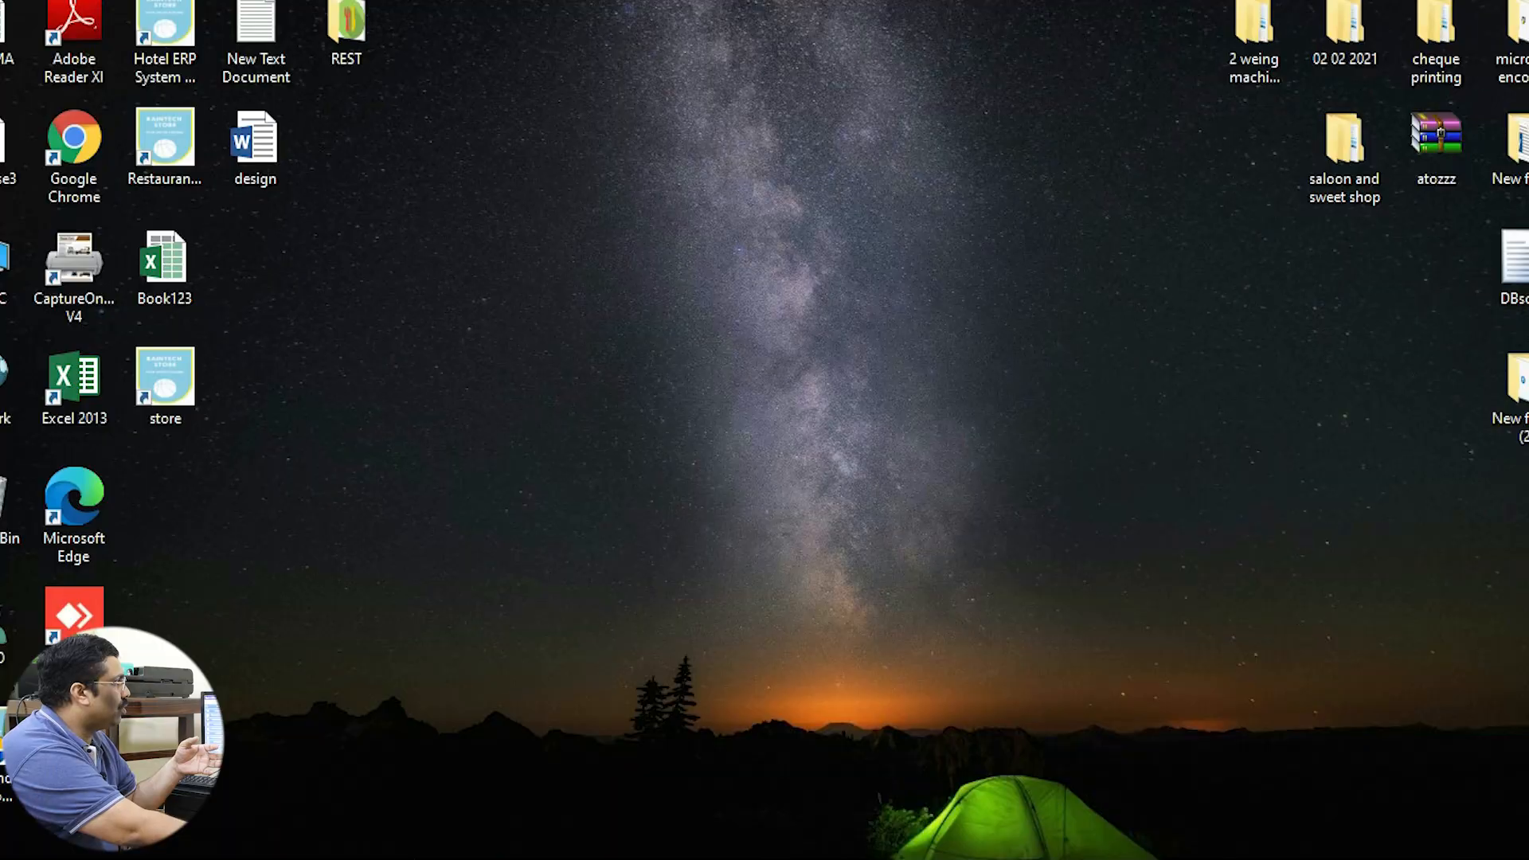
{"action": "mouse_move", "coordinate": [714, 857]}
{"action": "left_click", "coordinate": [836, 784]}
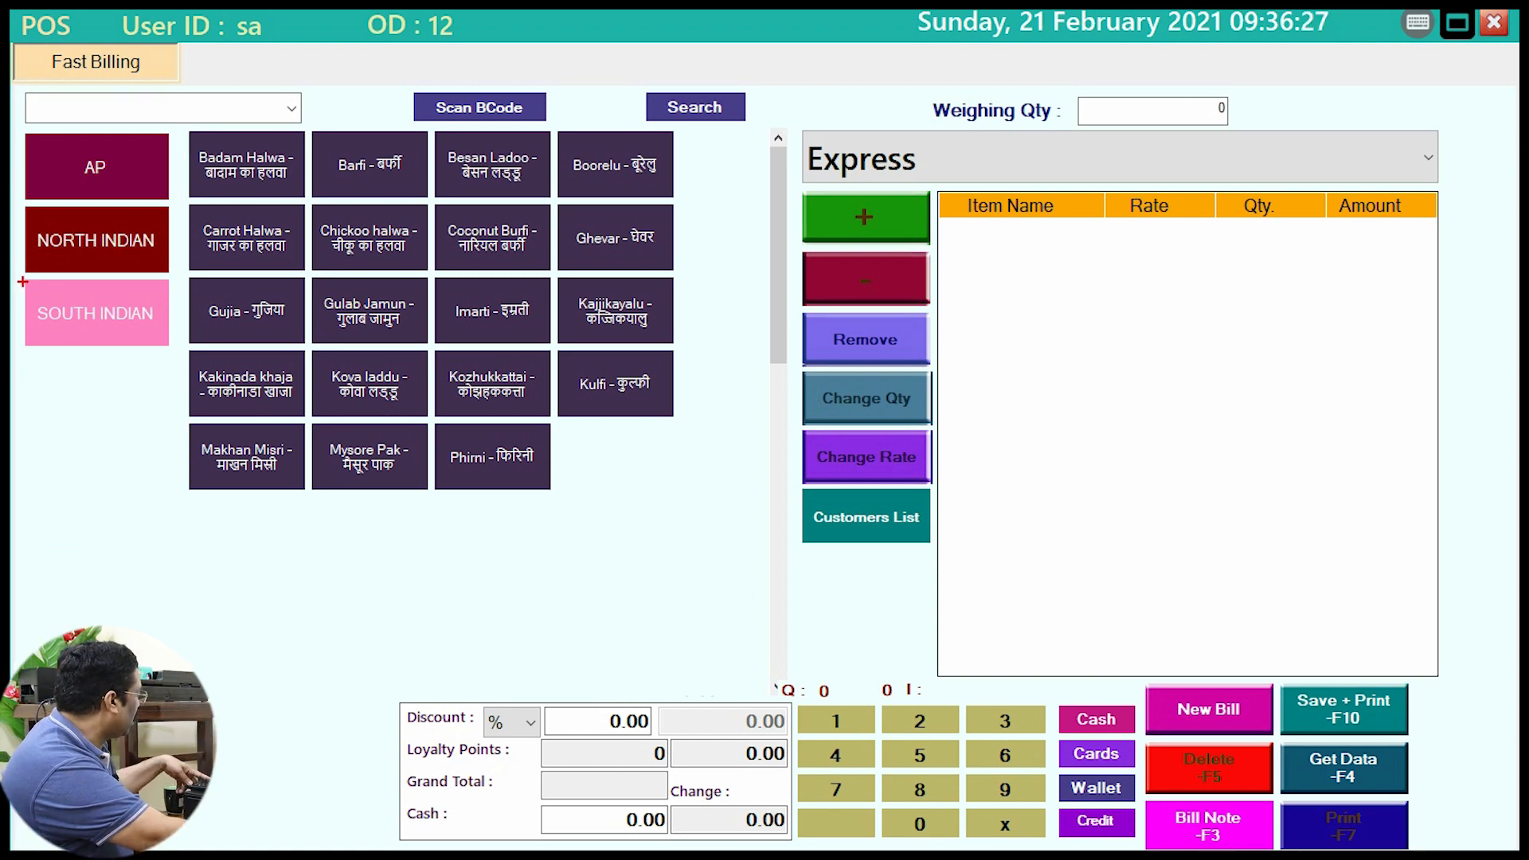
Step: Bill weighed GILABI and one HALWA from SOUTH INDIAN, then save the 349.7 bill
{"action": "left_click", "coordinate": [96, 313]}
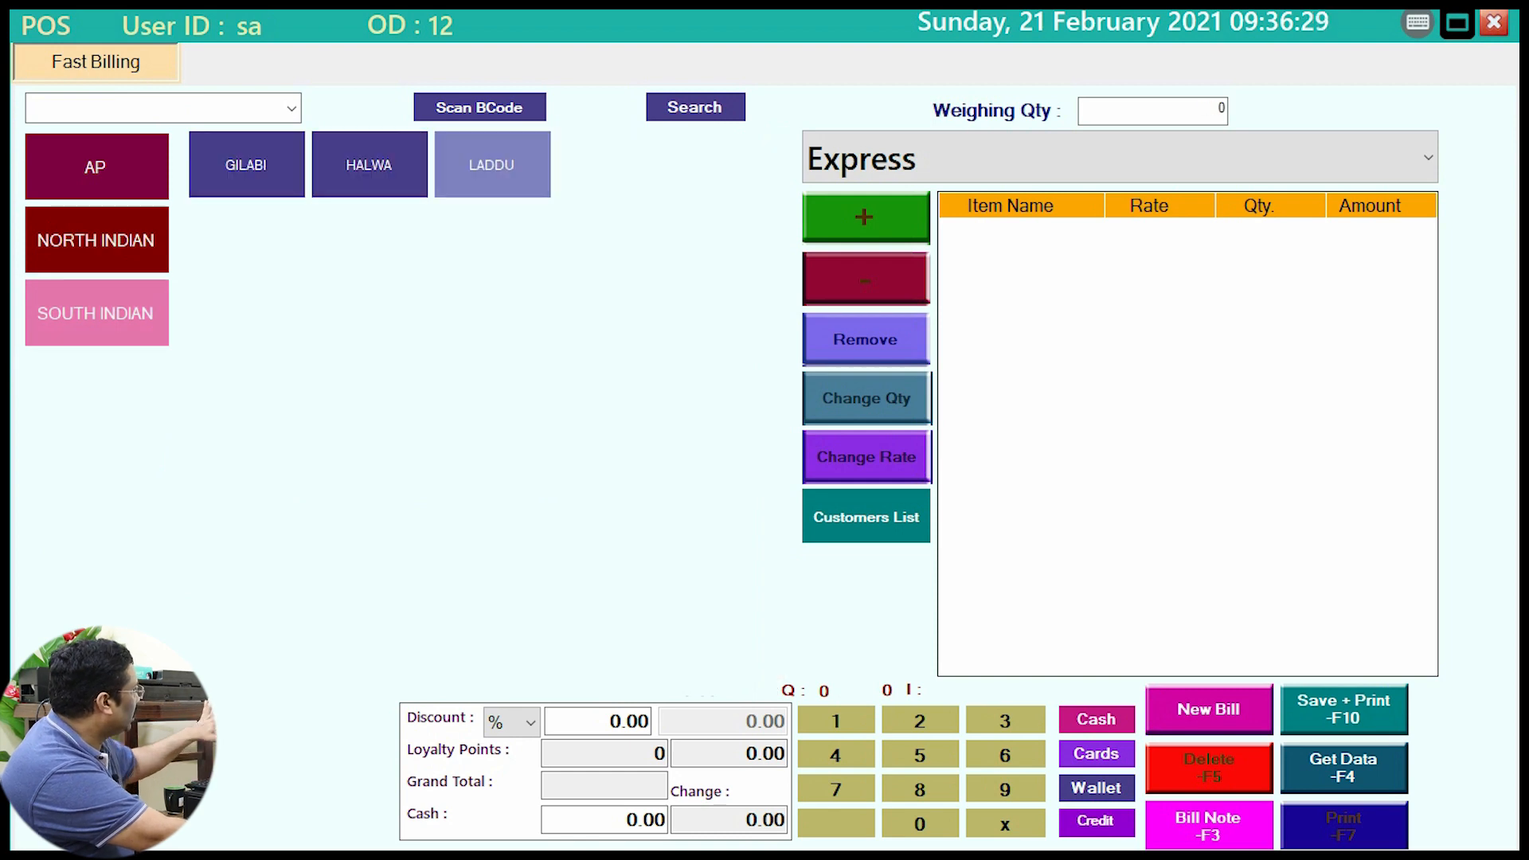
{"action": "left_click", "coordinate": [246, 165]}
{"action": "left_click", "coordinate": [369, 165]}
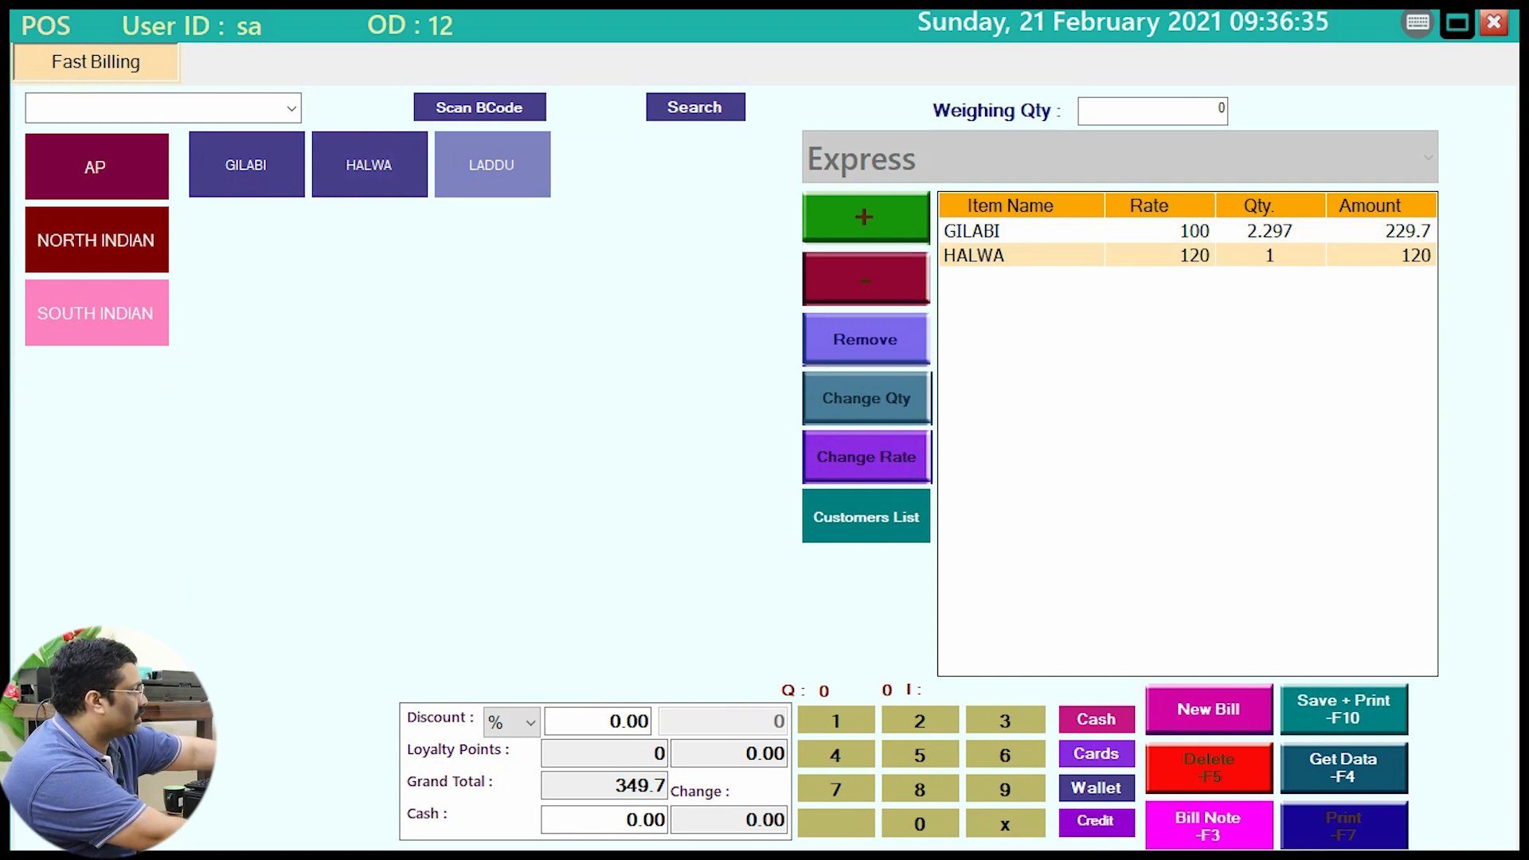
{"action": "key", "text": "F10"}
{"action": "key", "text": "Return"}
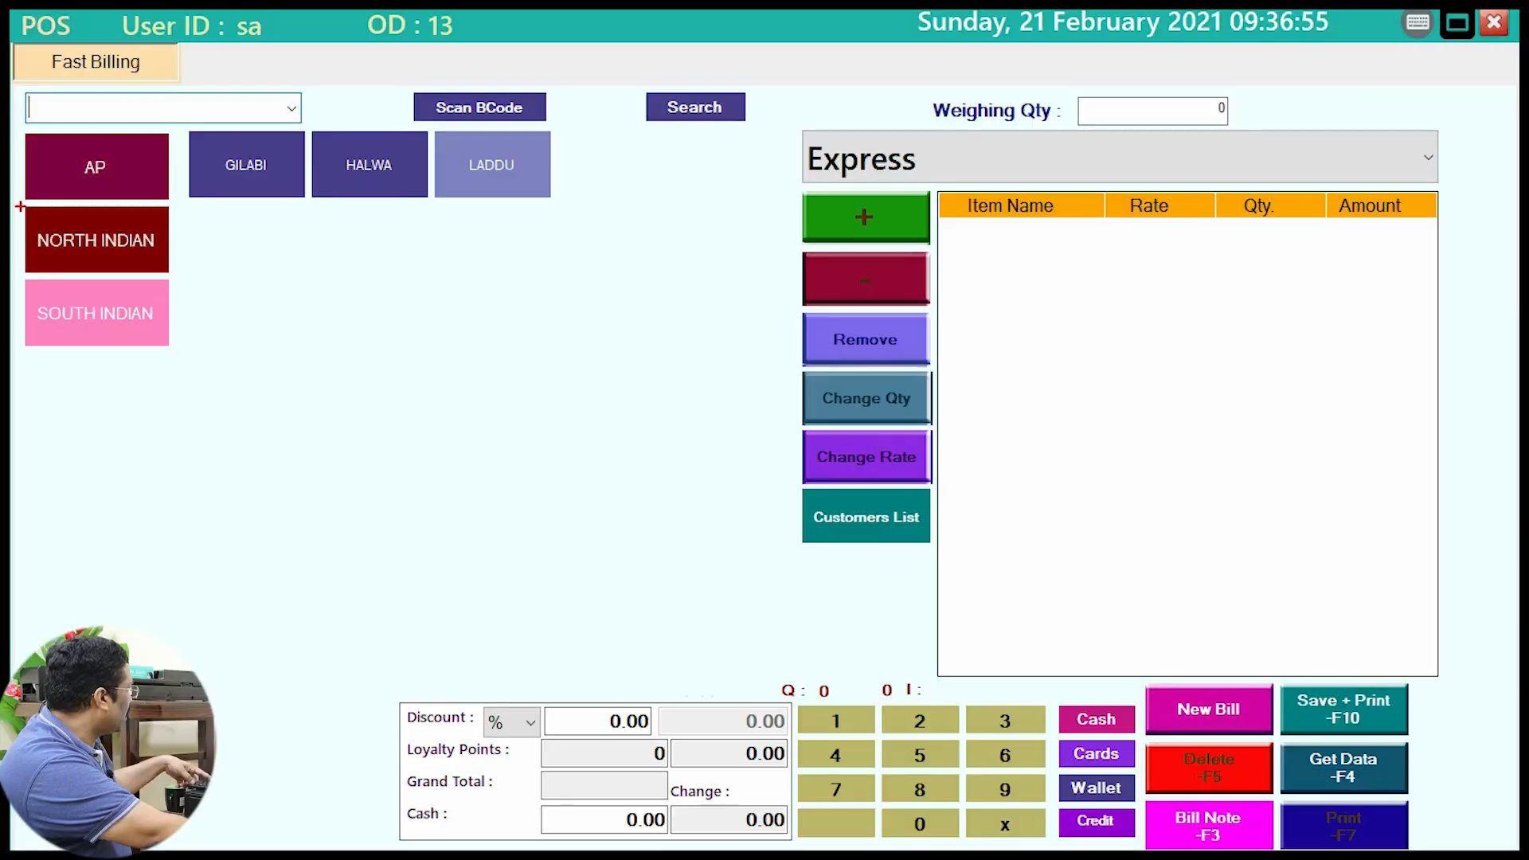
Step: Add Badam Halwa, Barfi, Besan Ladoo, Boorelu, Carrot Halwa, Coconut Burfi, Ghevar and Kajjikayalu to the bill
{"action": "left_click", "coordinate": [493, 165]}
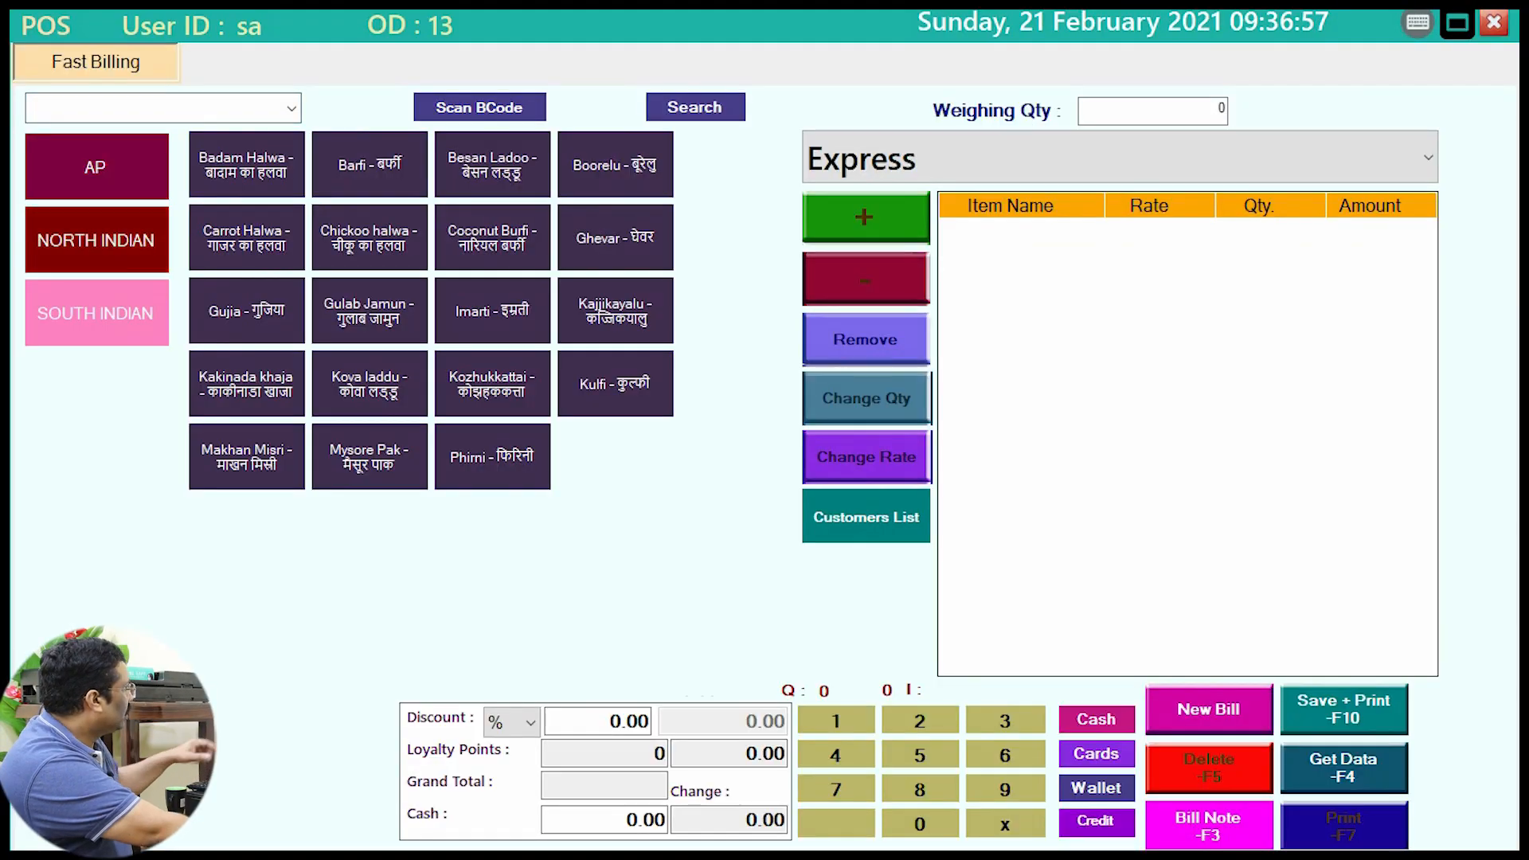
{"action": "left_click", "coordinate": [246, 165]}
{"action": "left_click", "coordinate": [369, 165]}
{"action": "left_click", "coordinate": [491, 165]}
{"action": "left_click", "coordinate": [614, 165]}
{"action": "left_click", "coordinate": [246, 237]}
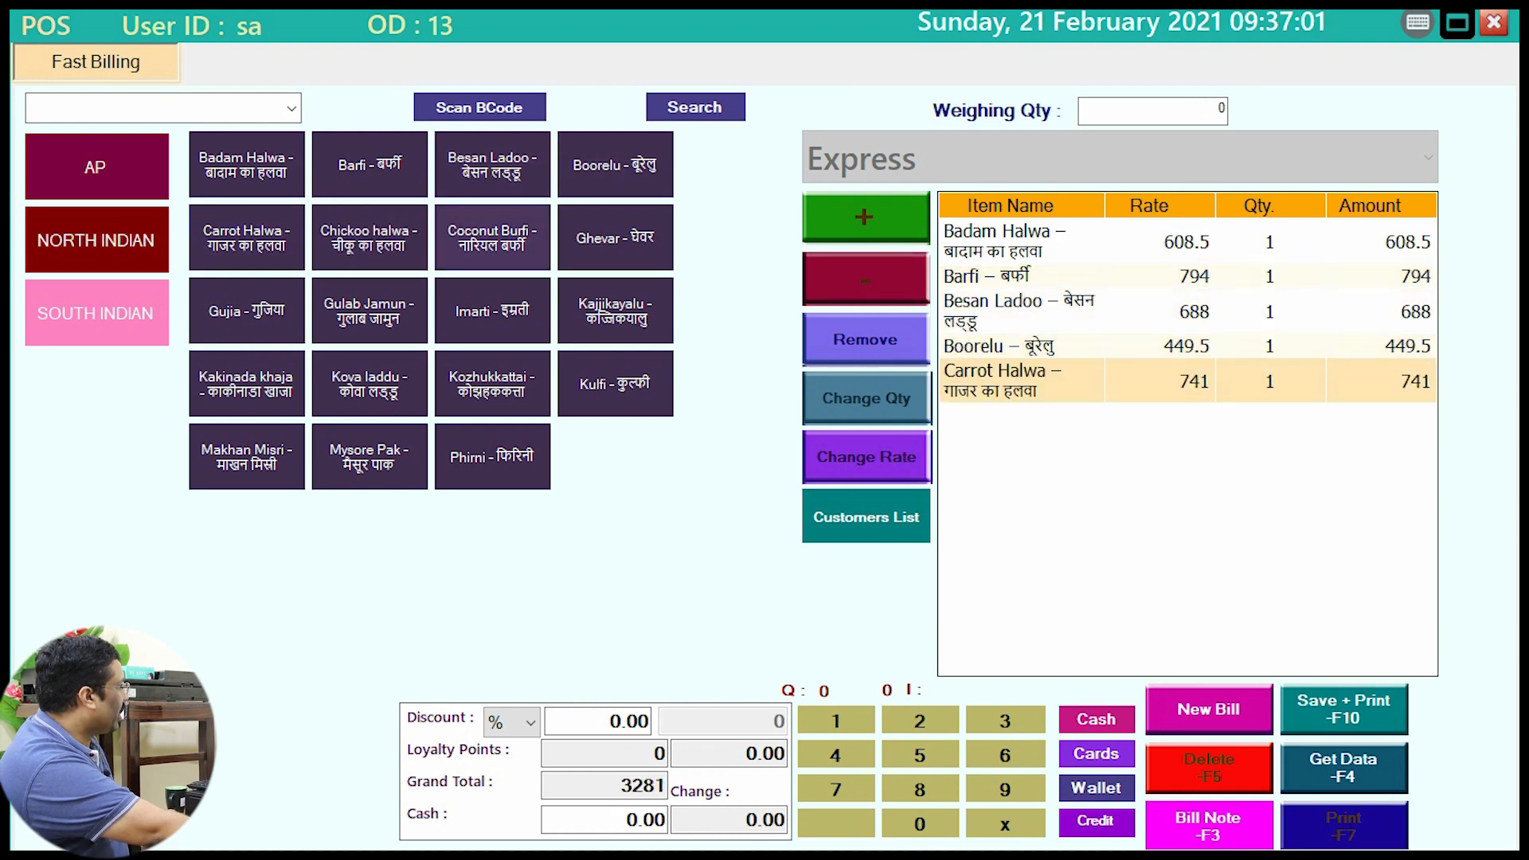
{"action": "left_click", "coordinate": [492, 237]}
{"action": "left_click", "coordinate": [614, 238]}
{"action": "left_click", "coordinate": [614, 310]}
Step: Add the remaining sweets, Imarti through Makhan Misri, and save the 9436.45 bill
{"action": "left_click", "coordinate": [492, 310]}
{"action": "left_click", "coordinate": [368, 310]}
{"action": "left_click", "coordinate": [246, 311]}
{"action": "left_click", "coordinate": [246, 383]}
{"action": "left_click", "coordinate": [368, 383]}
{"action": "left_click", "coordinate": [492, 383]}
{"action": "left_click", "coordinate": [614, 383]}
{"action": "left_click", "coordinate": [491, 456]}
{"action": "left_click", "coordinate": [369, 457]}
{"action": "left_click", "coordinate": [246, 457]}
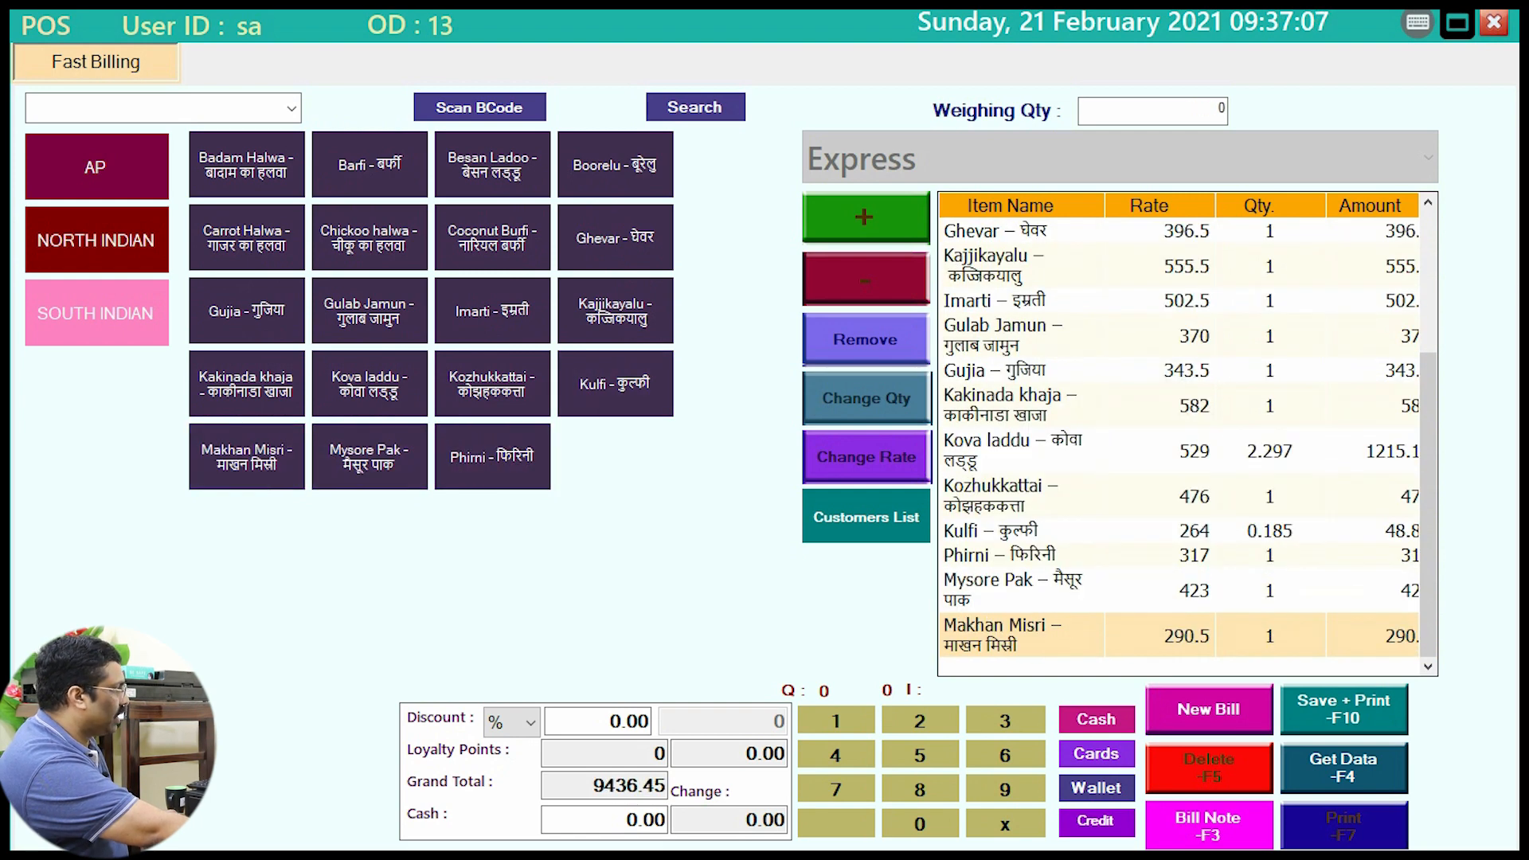
{"action": "key", "text": "F10"}
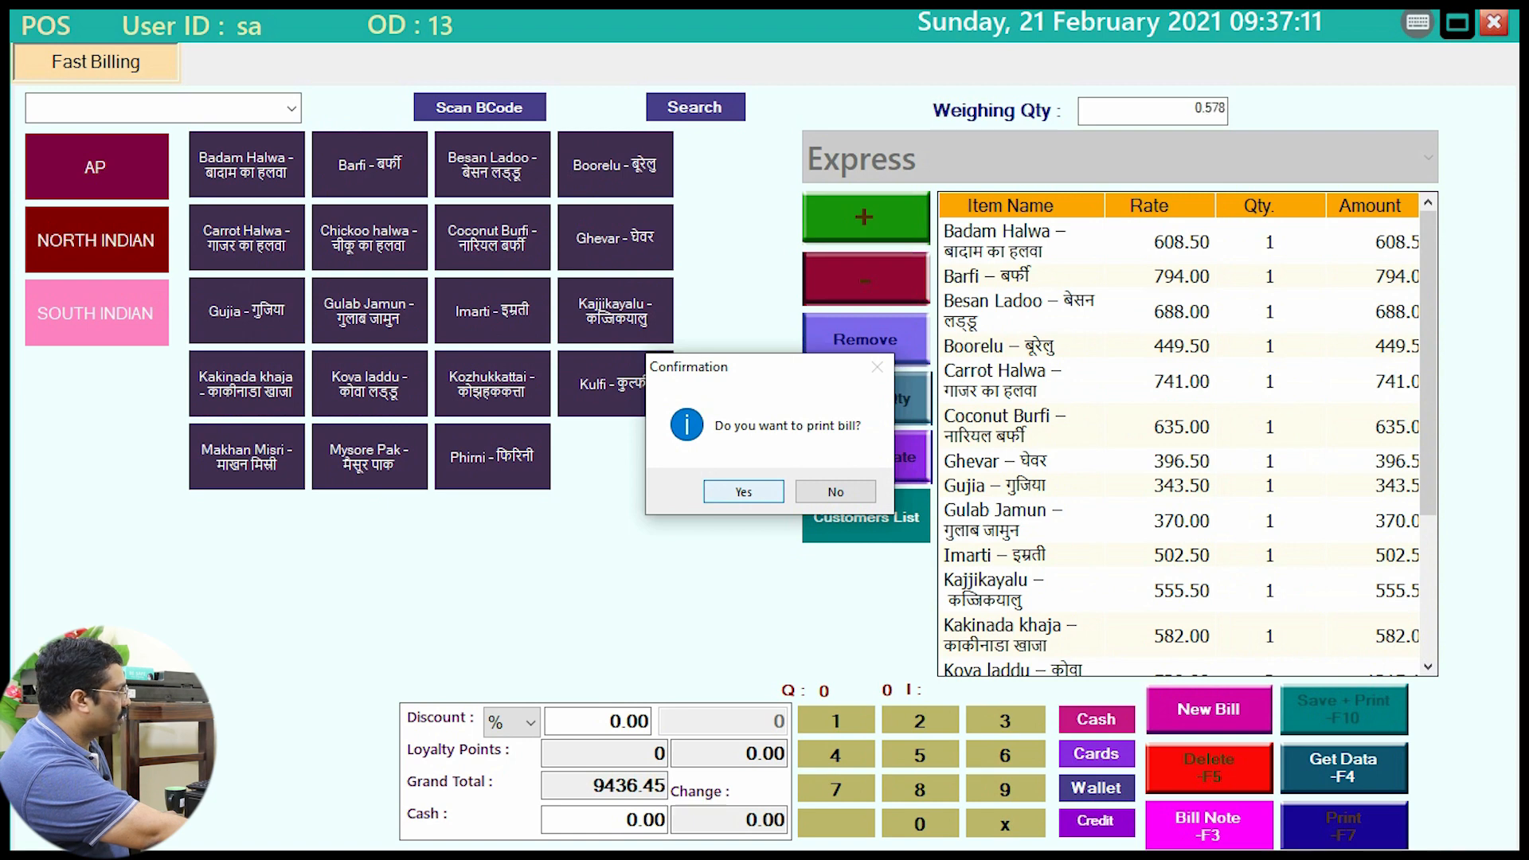
{"action": "key", "text": "Return"}
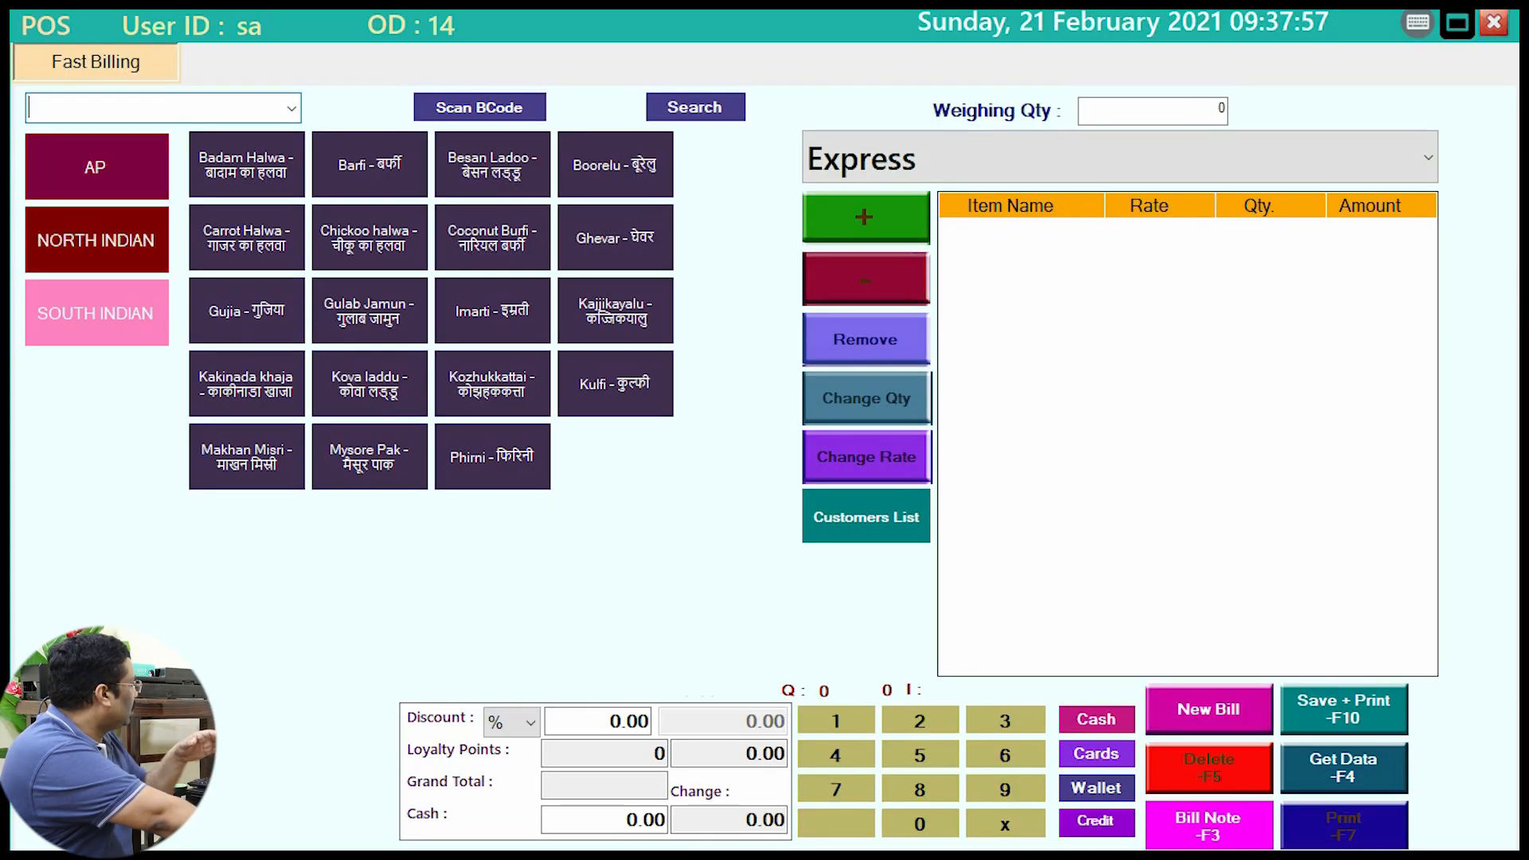
Step: Browse the AP, North Indian and South Indian item categories in POS
{"action": "left_click", "coordinate": [95, 240]}
{"action": "left_click", "coordinate": [96, 313]}
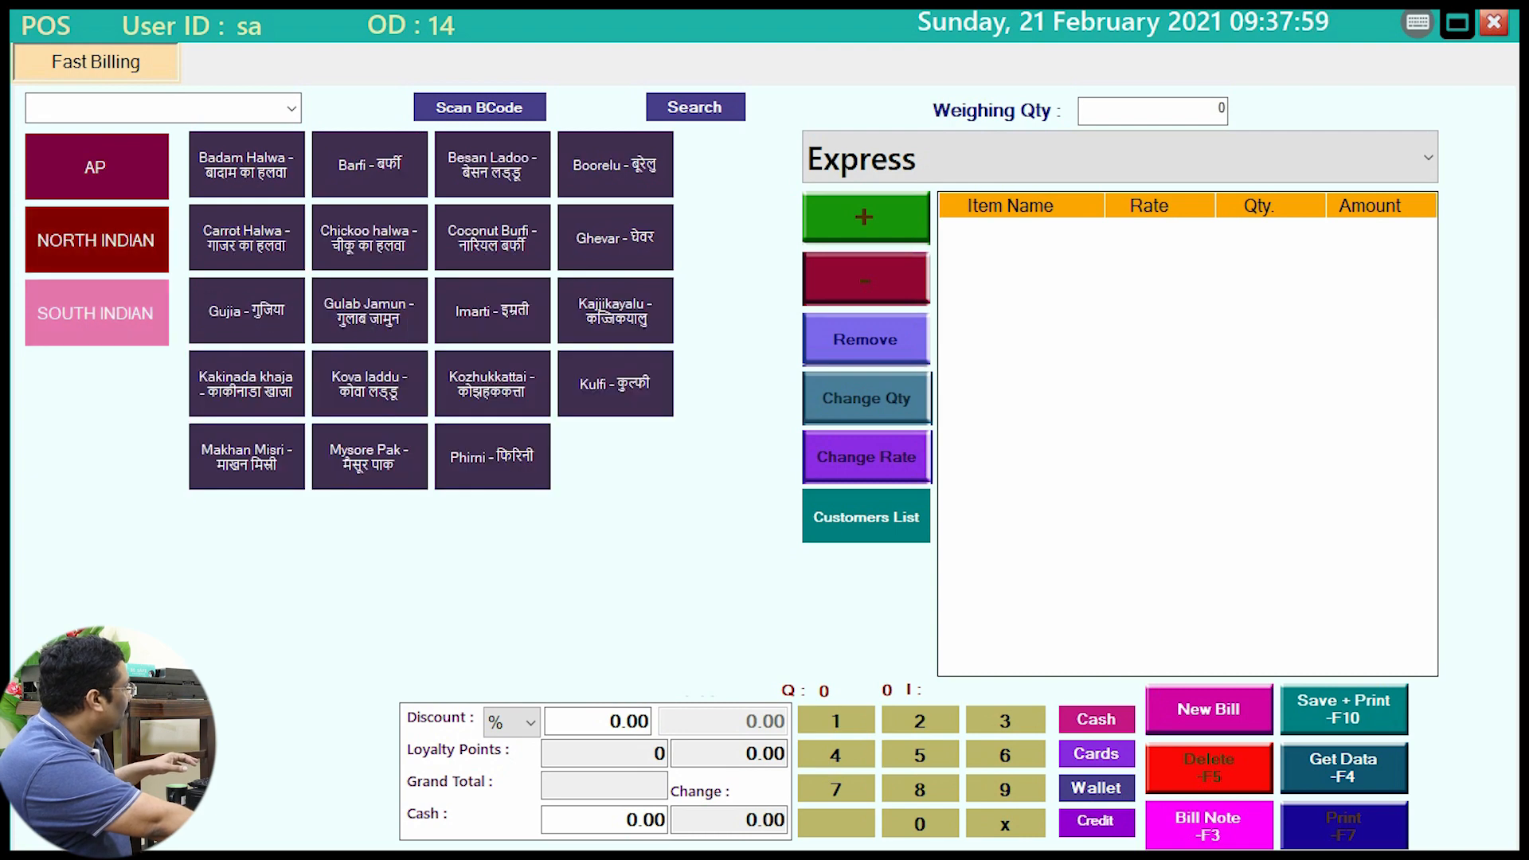
{"action": "left_click", "coordinate": [96, 166]}
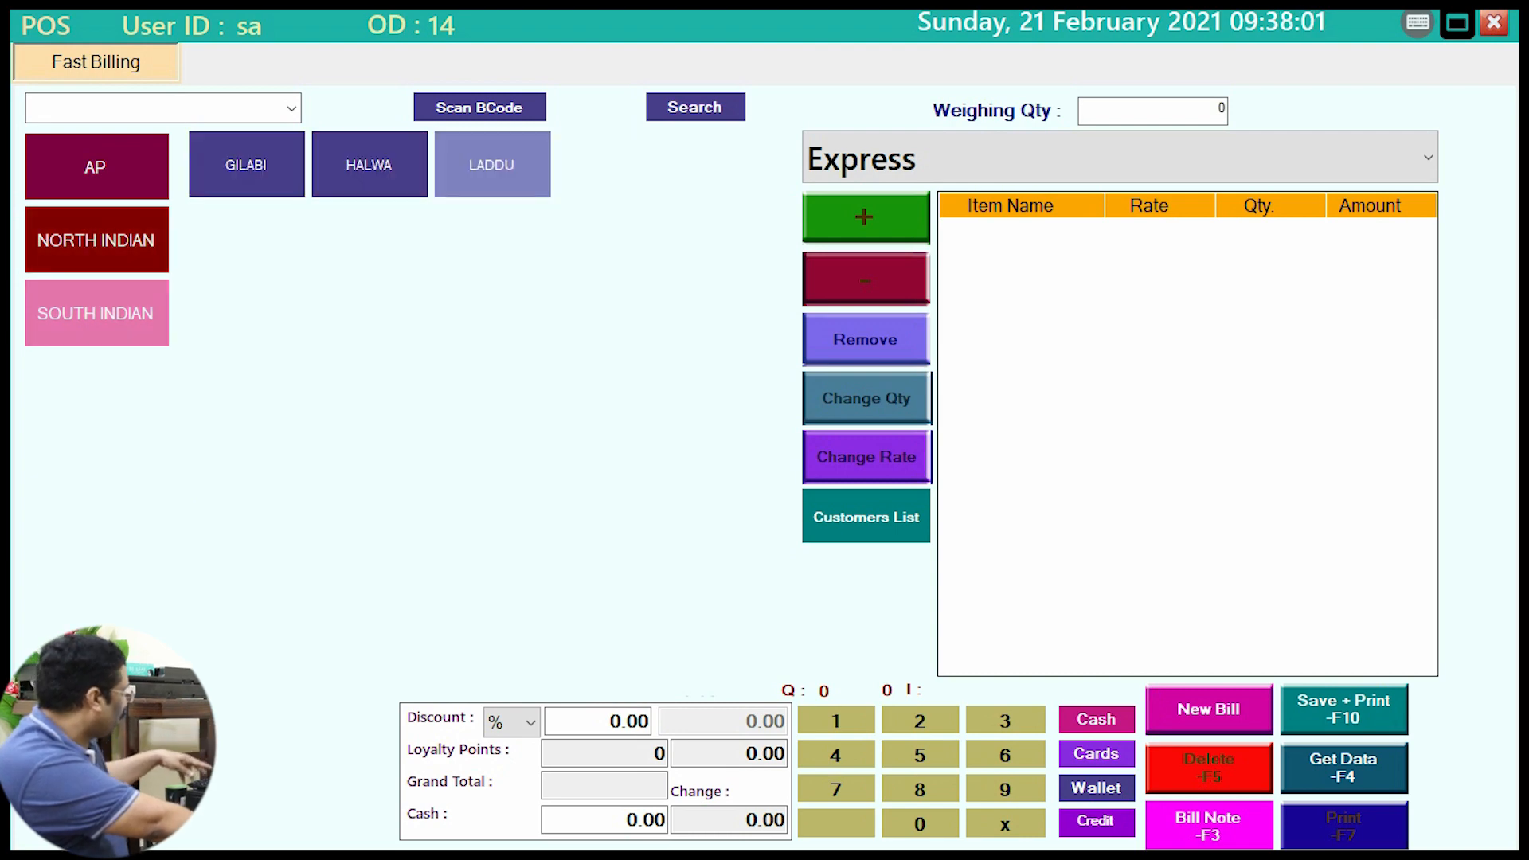
{"action": "mouse_move", "coordinate": [178, 125]}
{"action": "left_mouse_down"}
{"action": "mouse_move", "coordinate": [517, 238]}
{"action": "mouse_move", "coordinate": [605, 251]}
{"action": "left_mouse_up"}
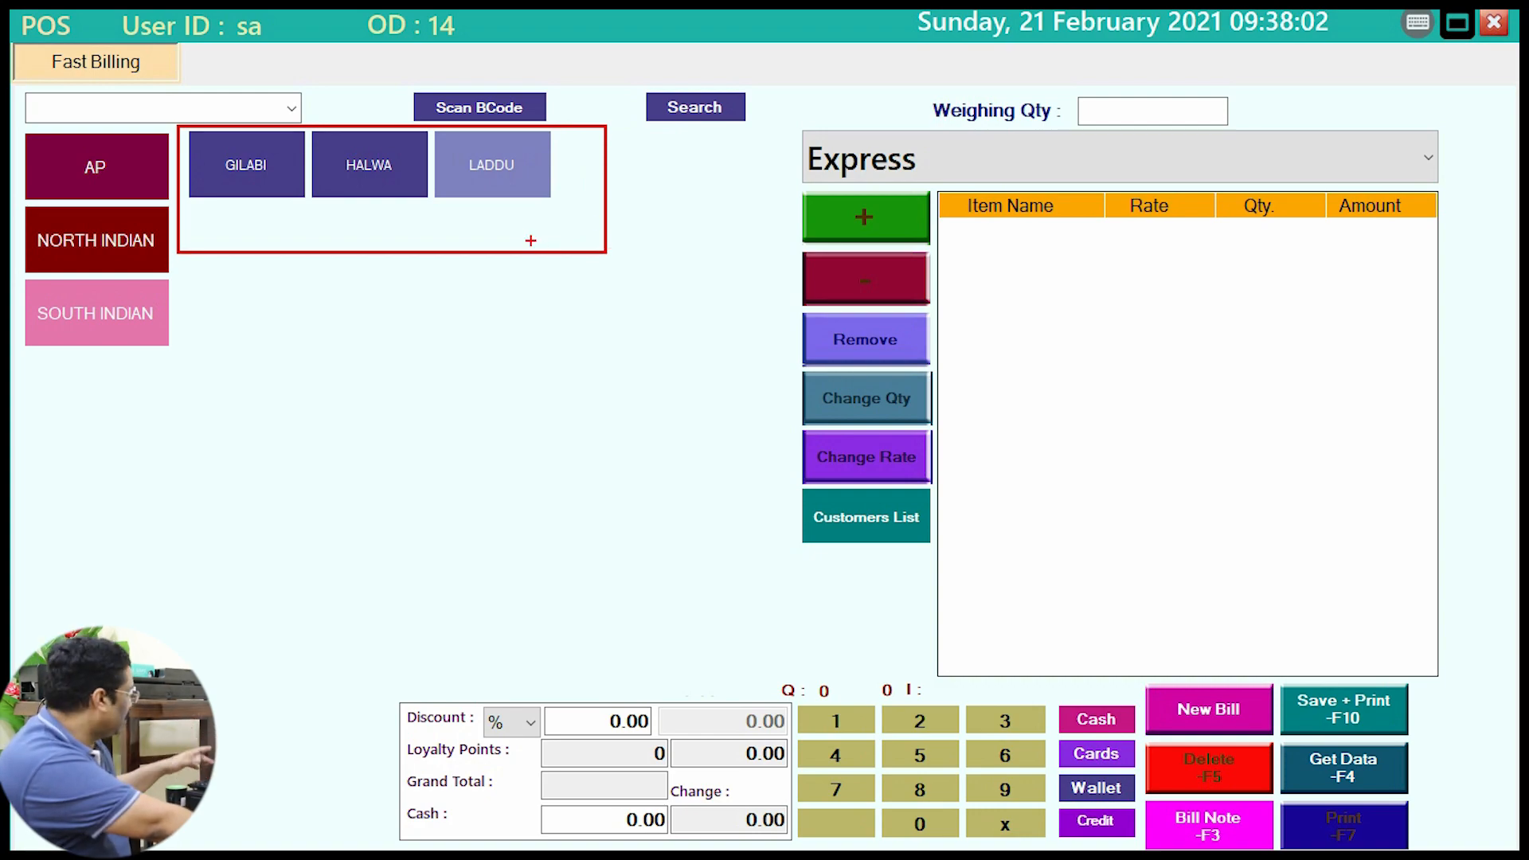
{"action": "key", "text": "Escape"}
Step: Switch to Back Office from the desktop and open Menu Items Entry
{"action": "key", "text": "super+d"}
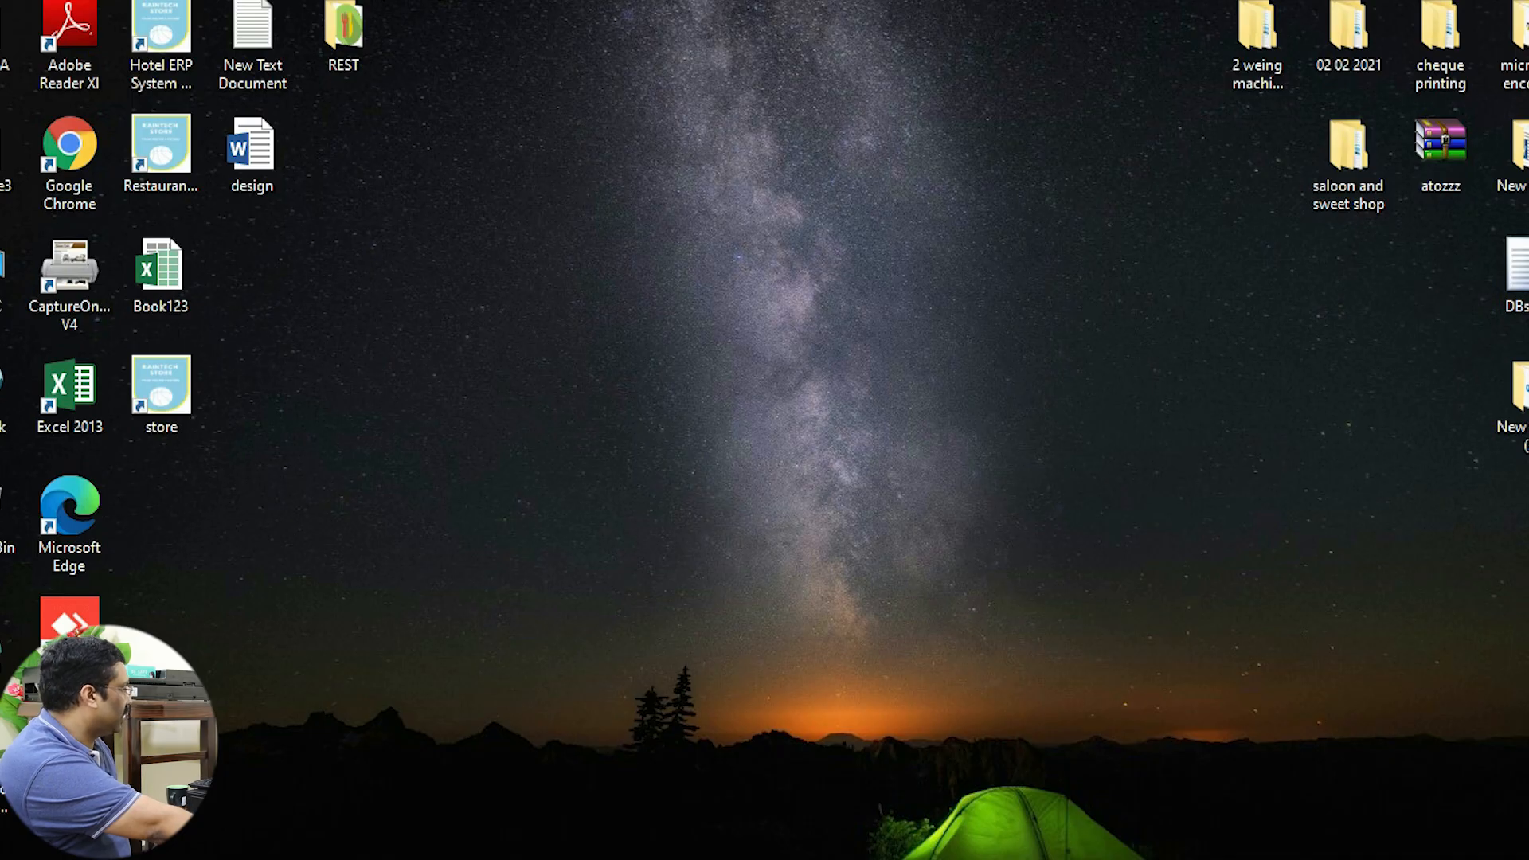
{"action": "left_click", "coordinate": [578, 784]}
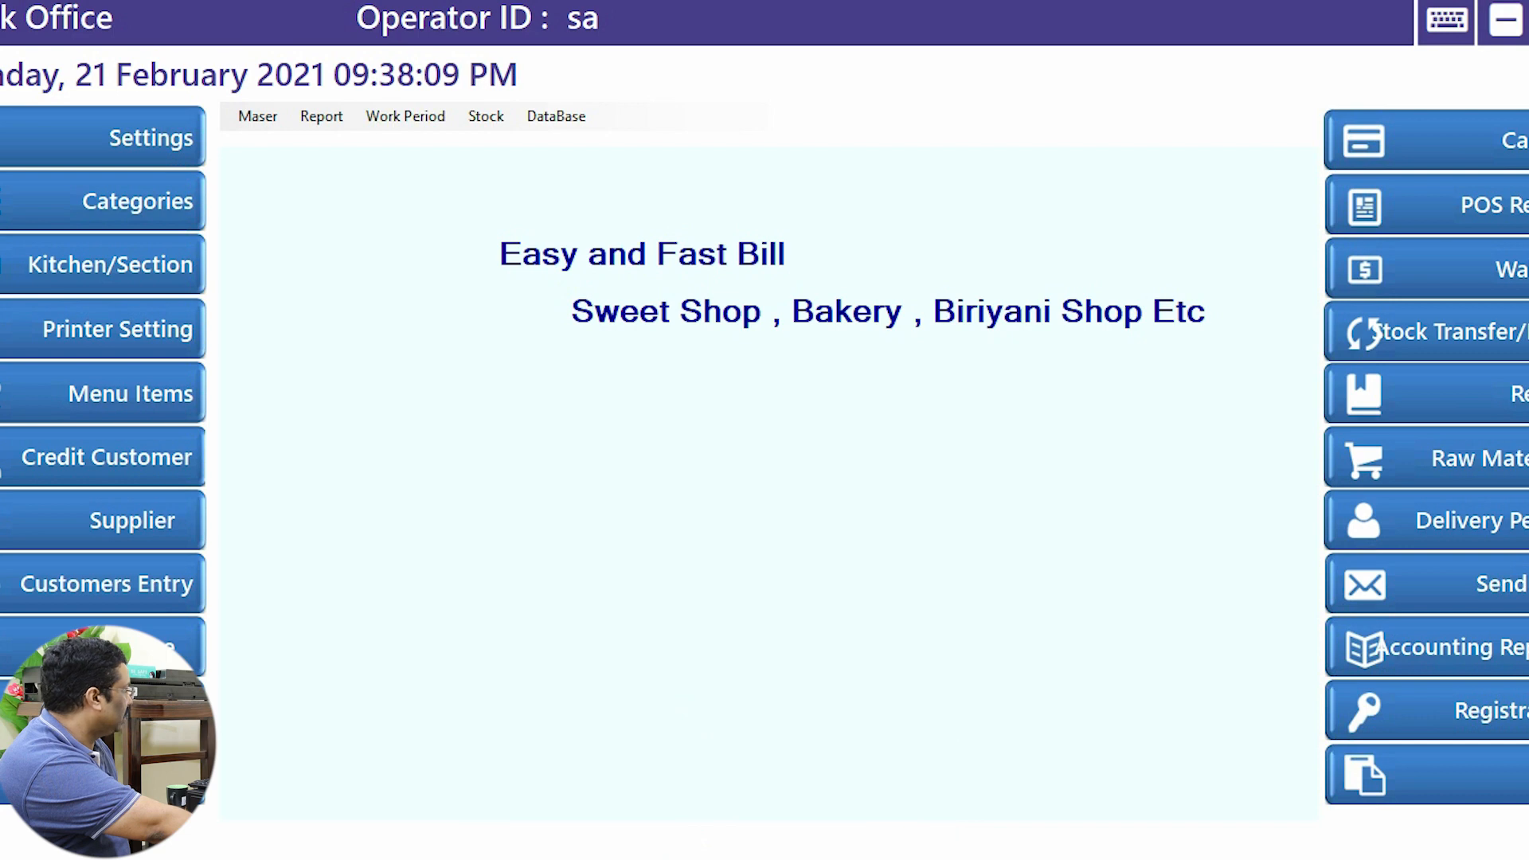
{"action": "left_click_drag", "start_coordinate": [2, 342], "coordinate": [55, 378]}
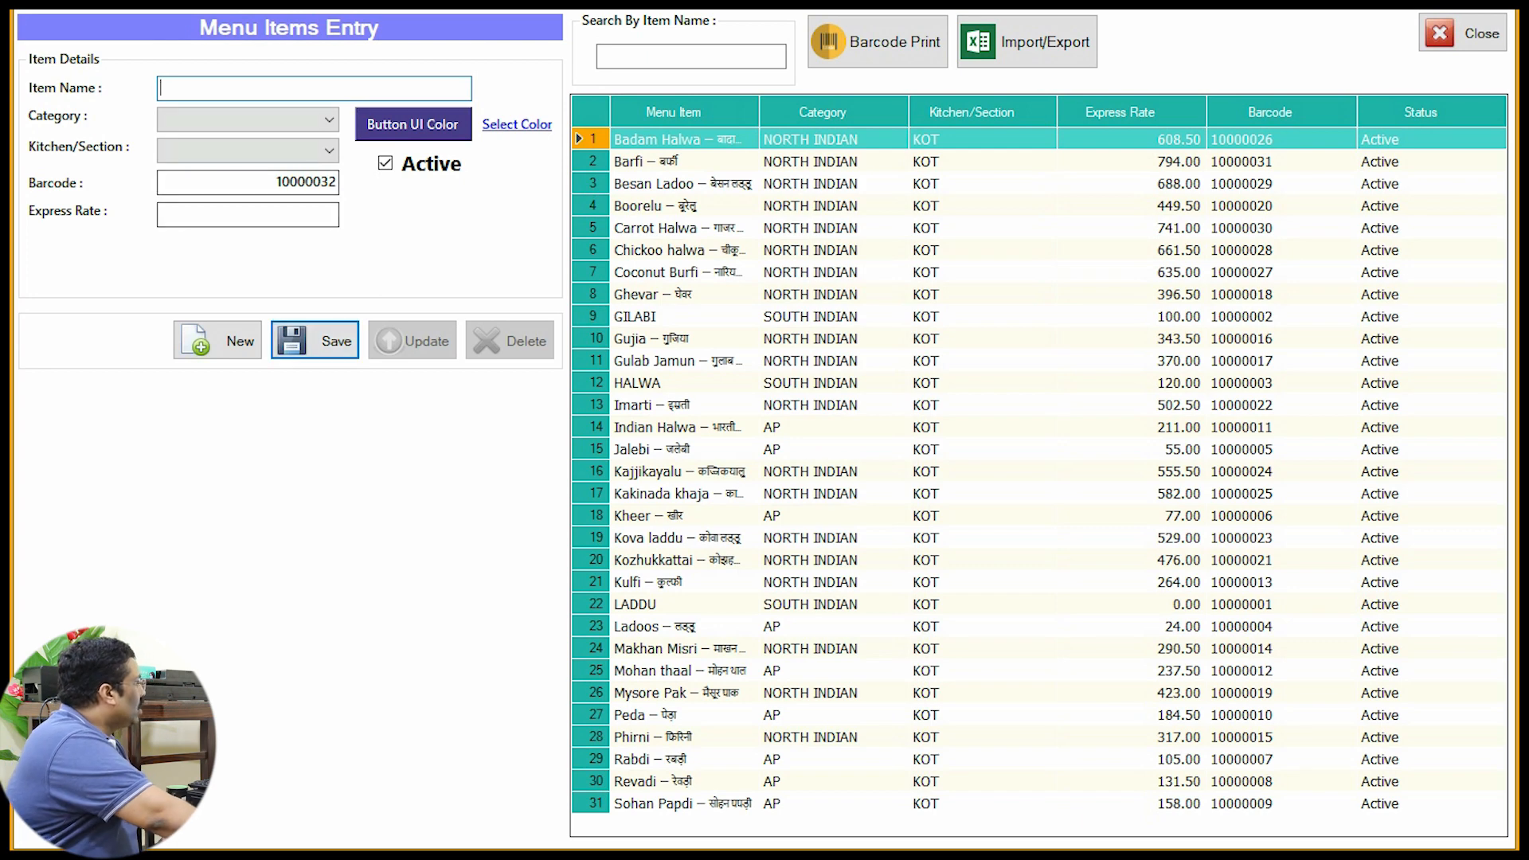
Step: Enter SOUTH INDIAN item PADA in section KOT at express rate 120 with a dark purple button
{"action": "left_click", "coordinate": [329, 119]}
{"action": "left_click", "coordinate": [207, 175]}
{"action": "left_click", "coordinate": [329, 150]}
{"action": "left_click", "coordinate": [208, 173]}
{"action": "left_click", "coordinate": [255, 88]}
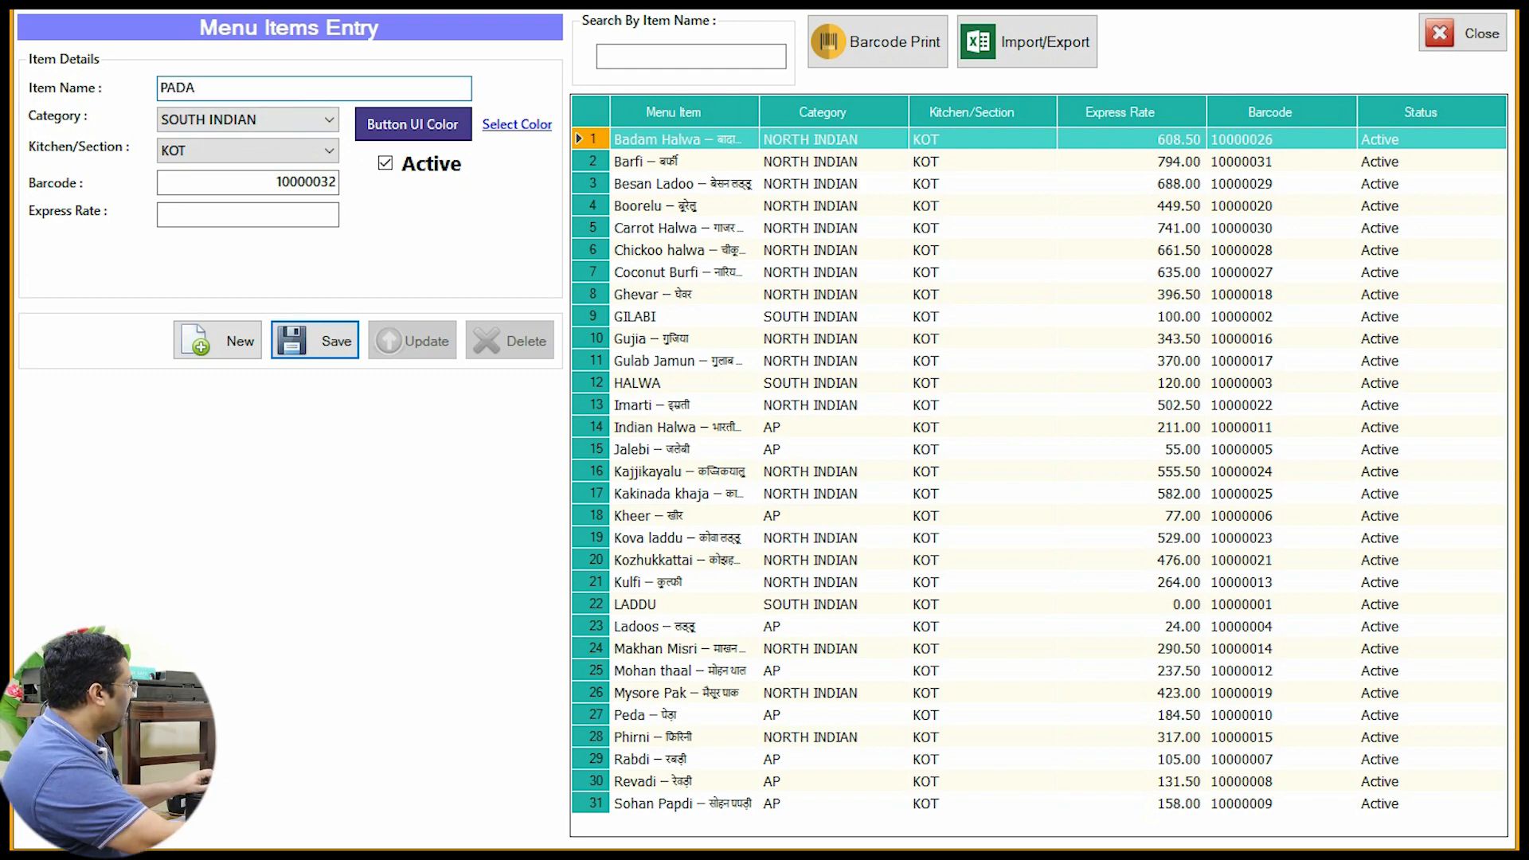
{"action": "left_click", "coordinate": [249, 215]}
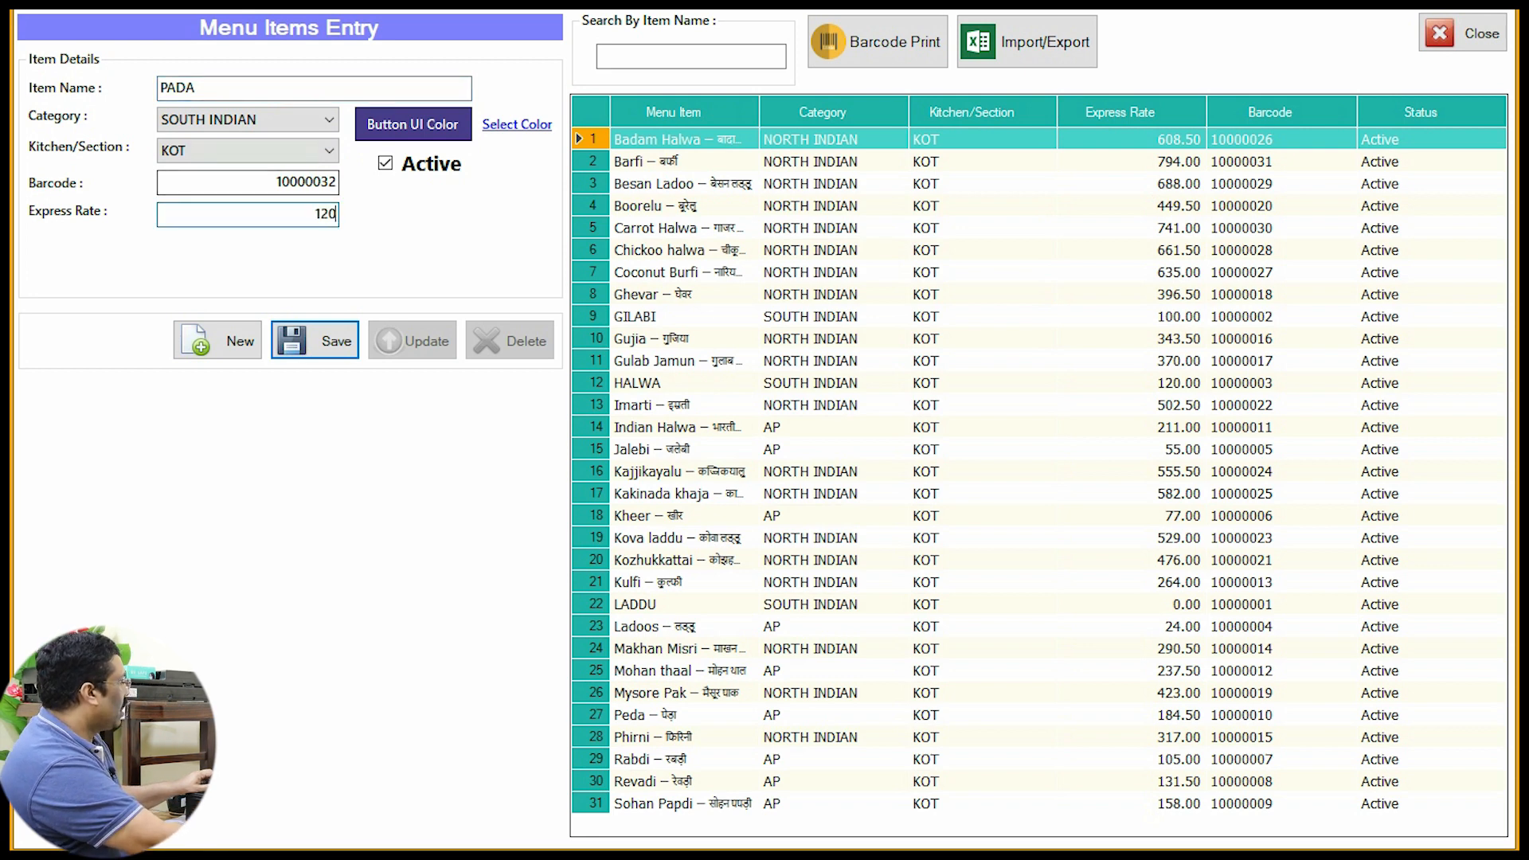
{"action": "left_click", "coordinate": [517, 125]}
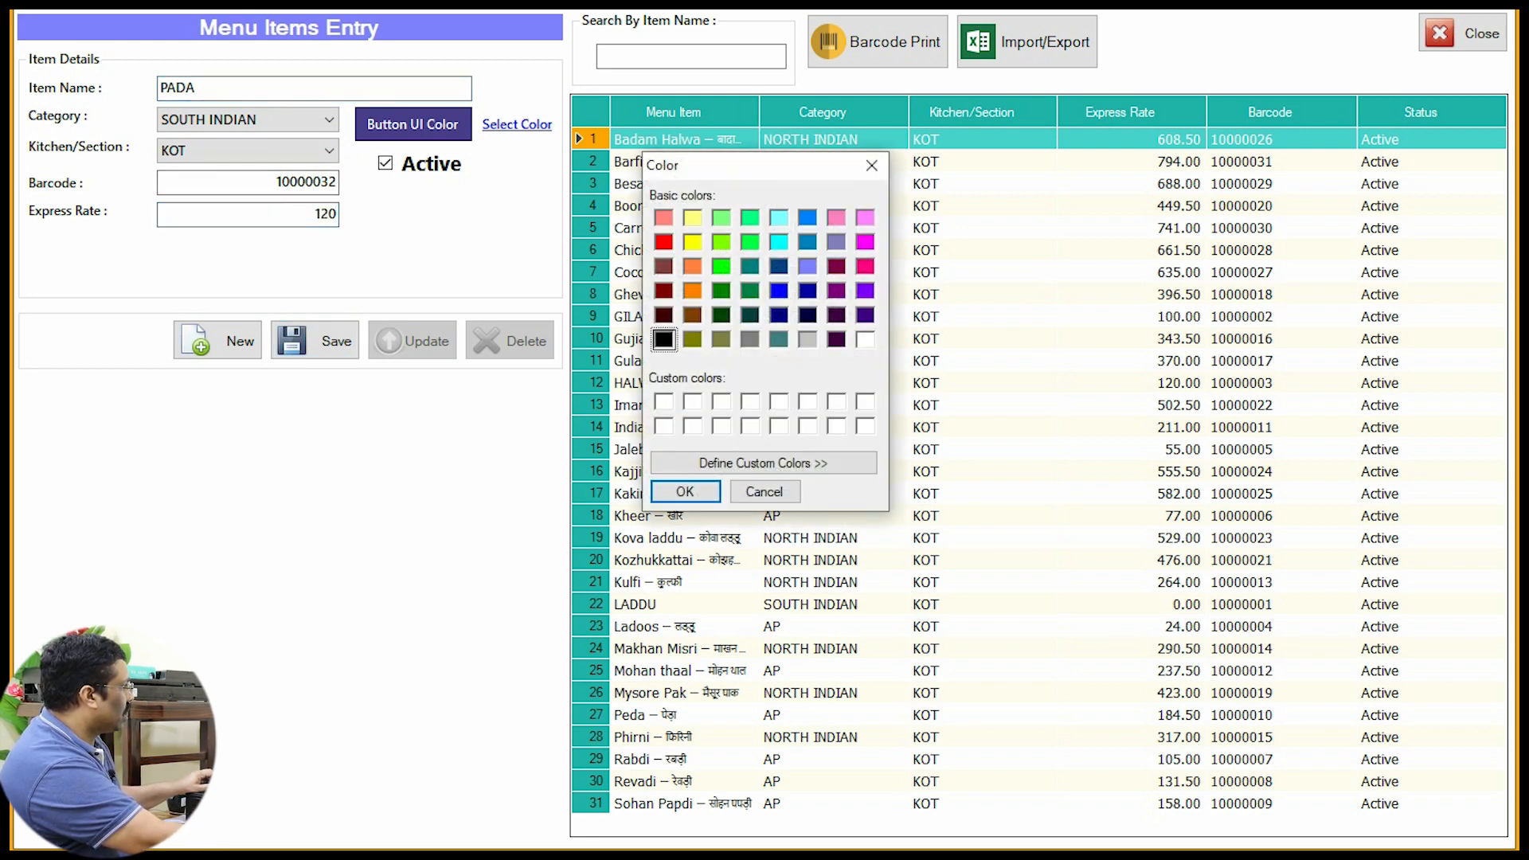
{"action": "left_click", "coordinate": [865, 315]}
{"action": "key", "text": "Return"}
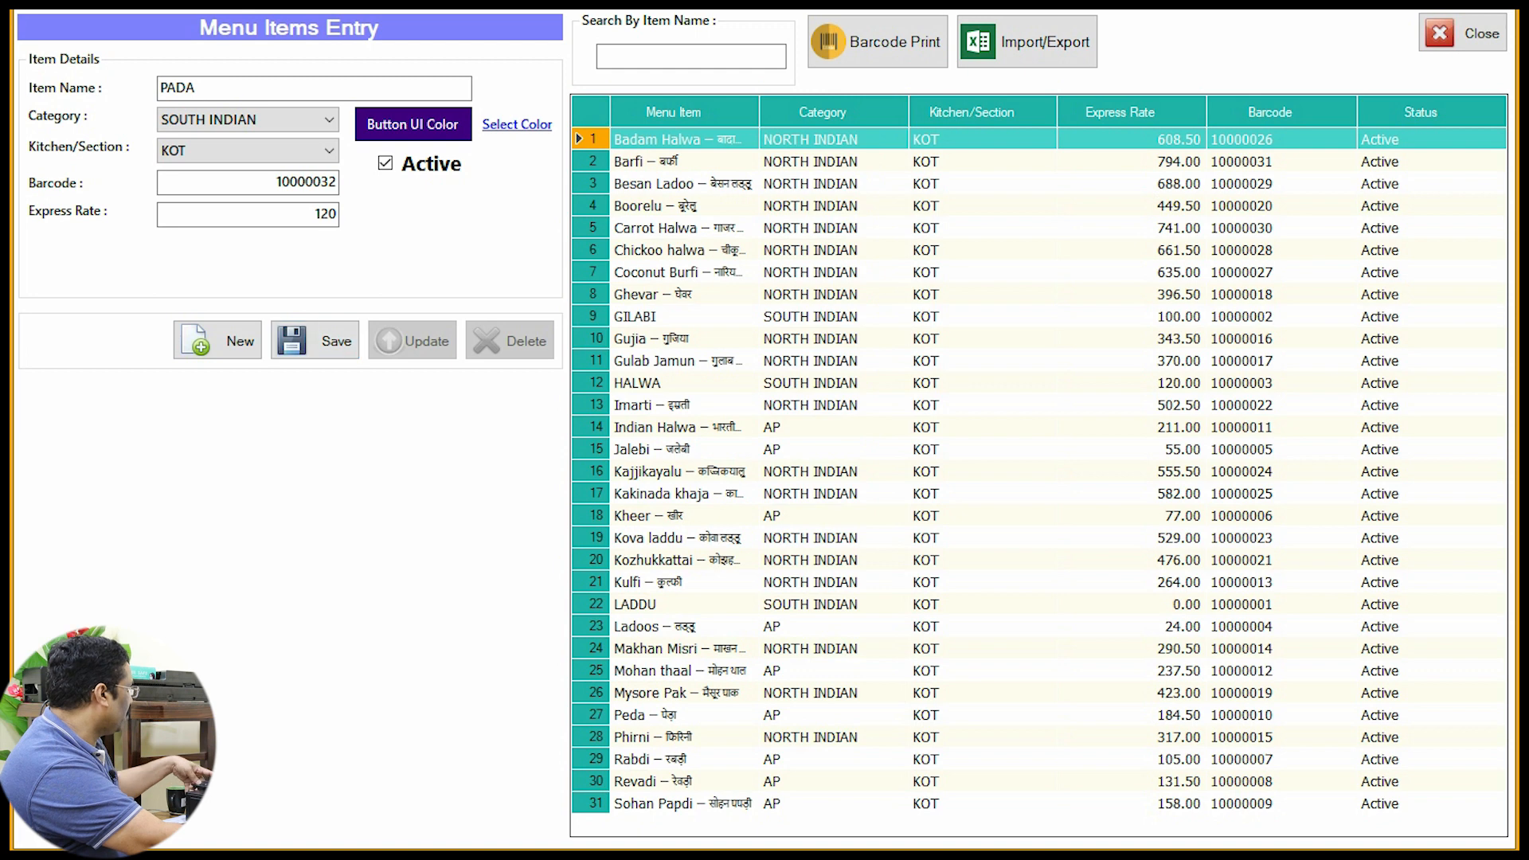
Step: Save the PADA item and close Back Office
{"action": "left_click", "coordinate": [314, 340]}
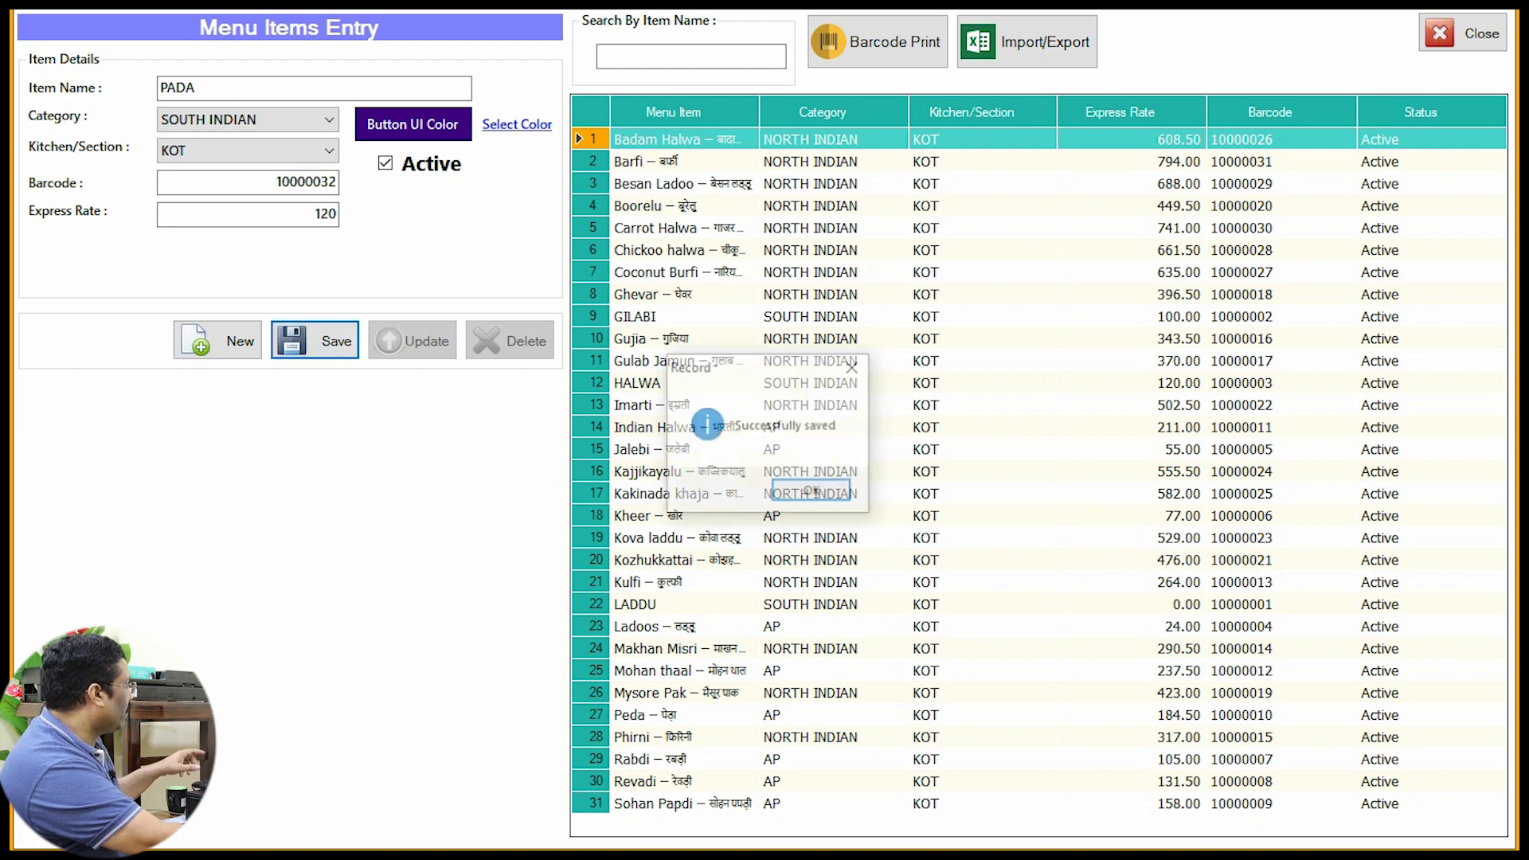
{"action": "left_click", "coordinate": [813, 491]}
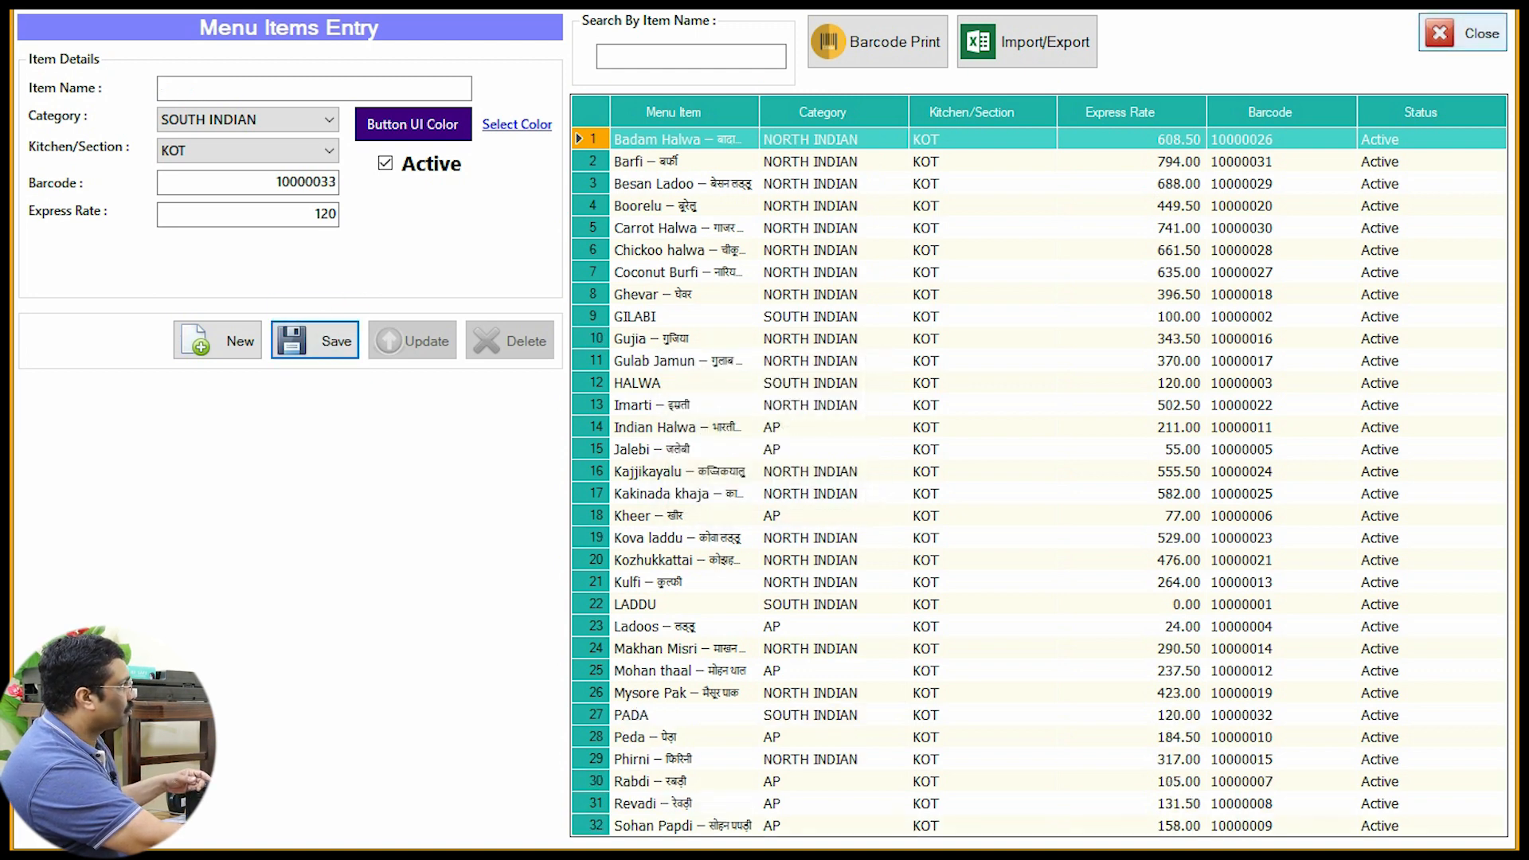
{"action": "left_click", "coordinate": [1463, 33]}
{"action": "left_click", "coordinate": [1491, 35]}
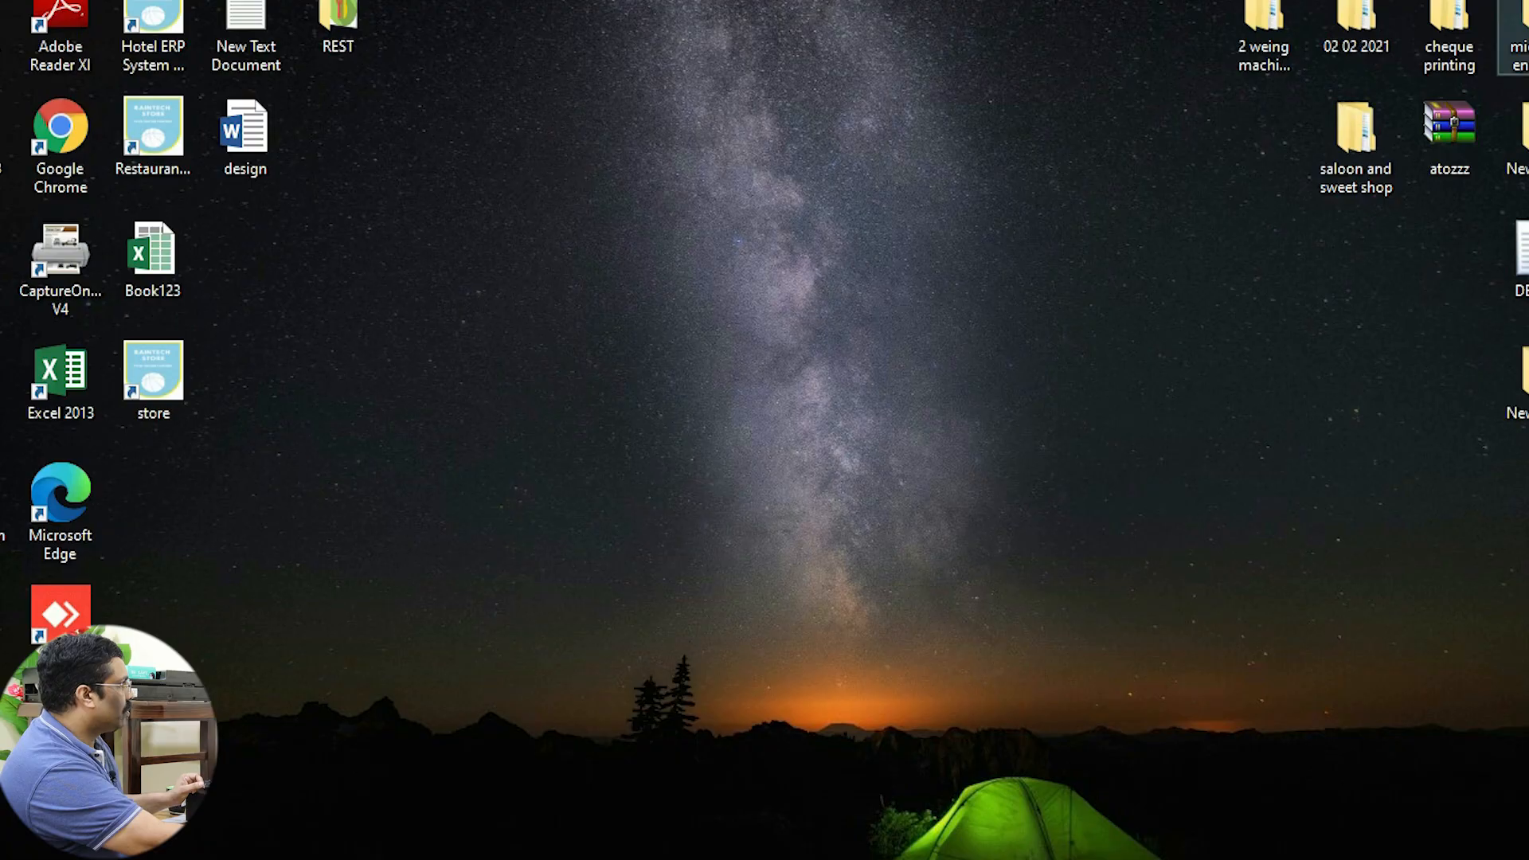
Step: Return to POS, add PADA from the South Indian items at 120, and save the bill
{"action": "left_click", "coordinate": [836, 789]}
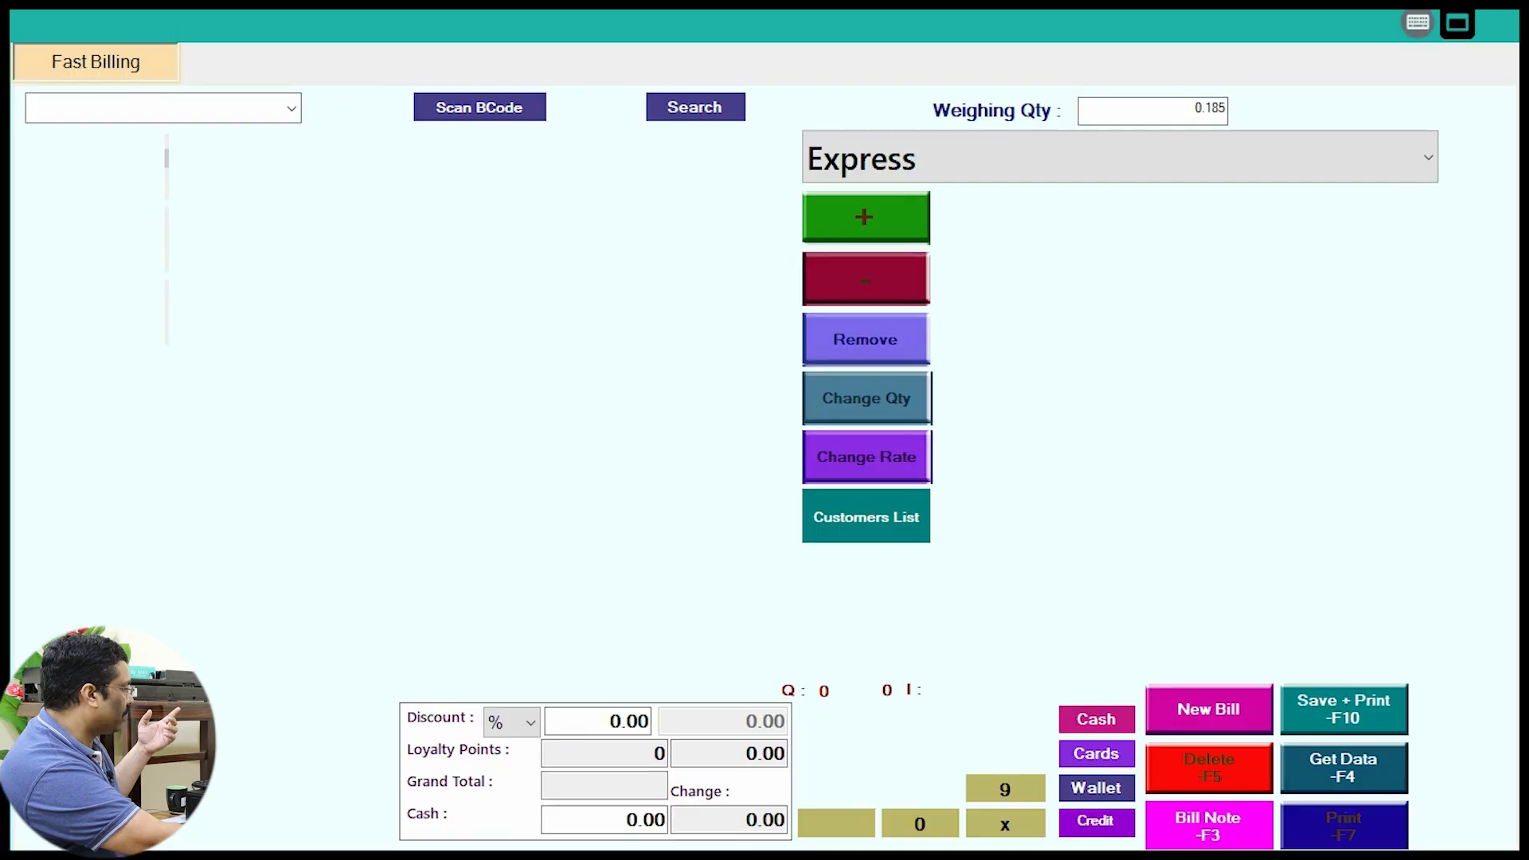
{"action": "left_click", "coordinate": [97, 166]}
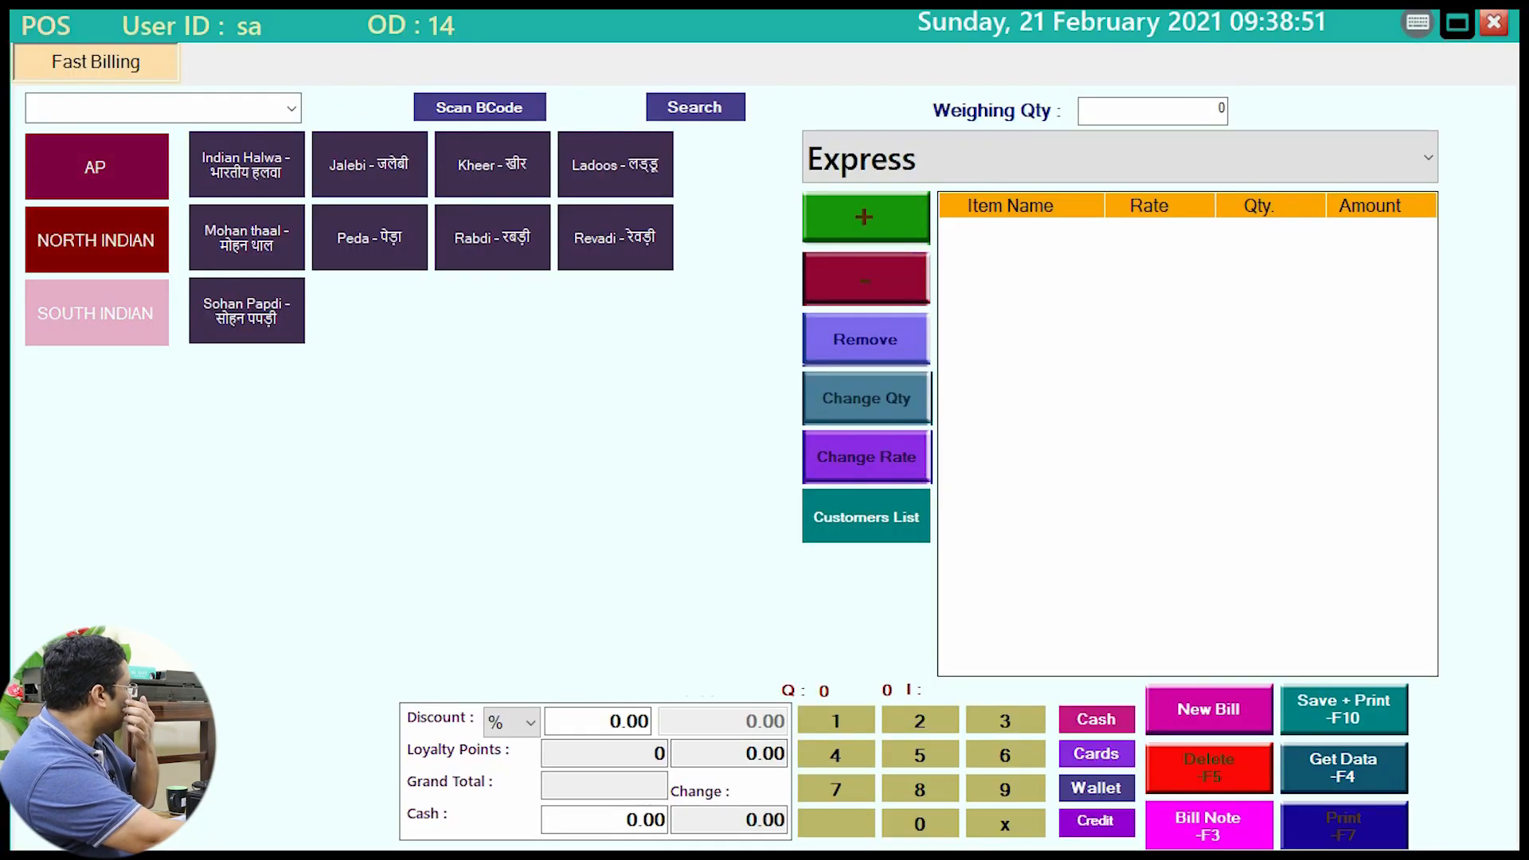
{"action": "left_click", "coordinate": [96, 313]}
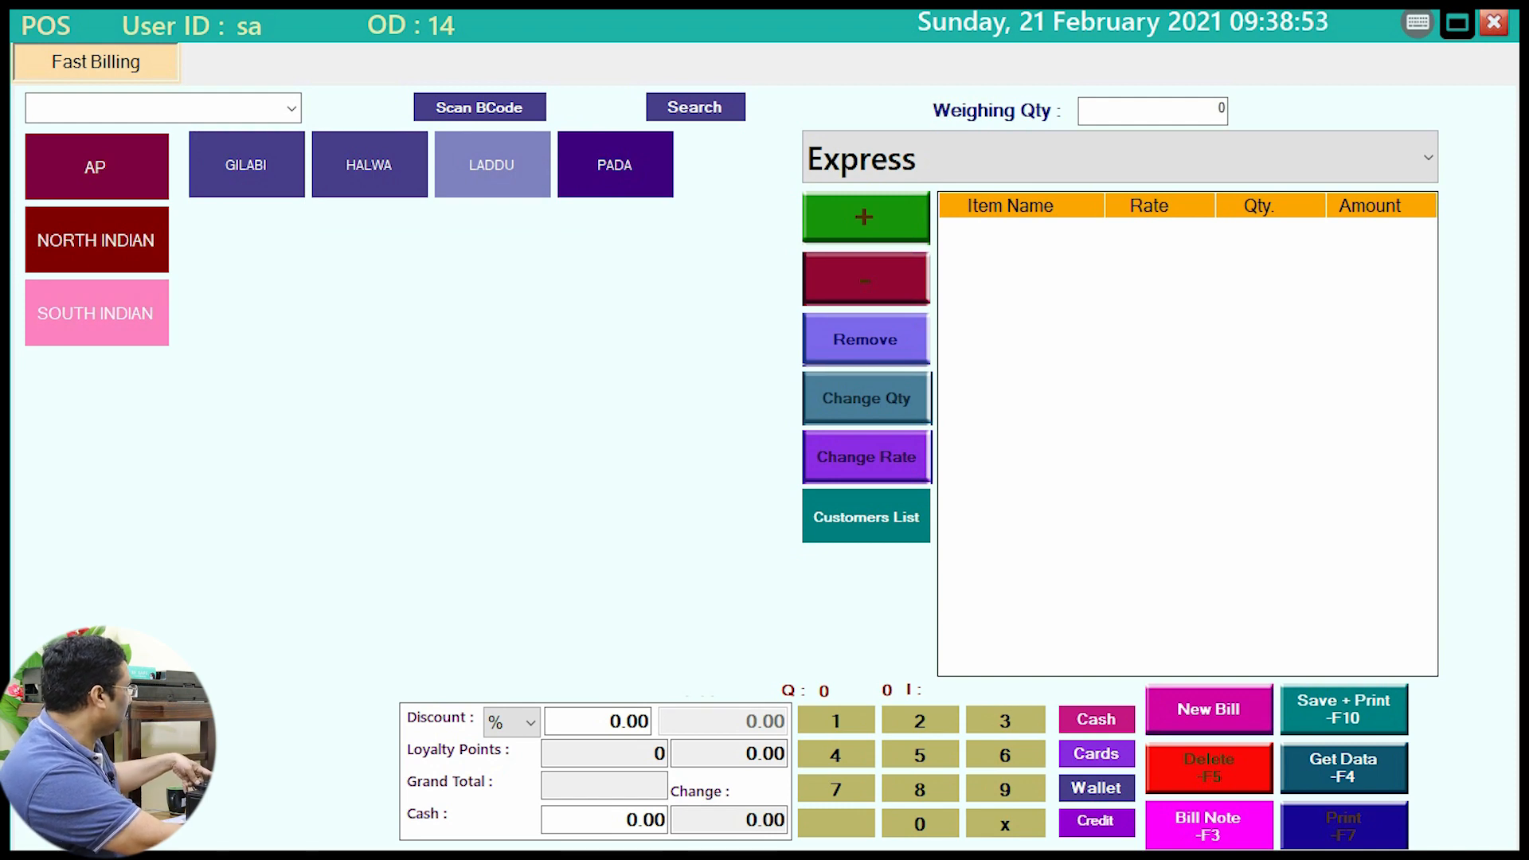
{"action": "mouse_move", "coordinate": [555, 115]}
{"action": "left_mouse_down"}
{"action": "mouse_move", "coordinate": [679, 262]}
{"action": "mouse_move", "coordinate": [672, 275]}
{"action": "left_mouse_up"}
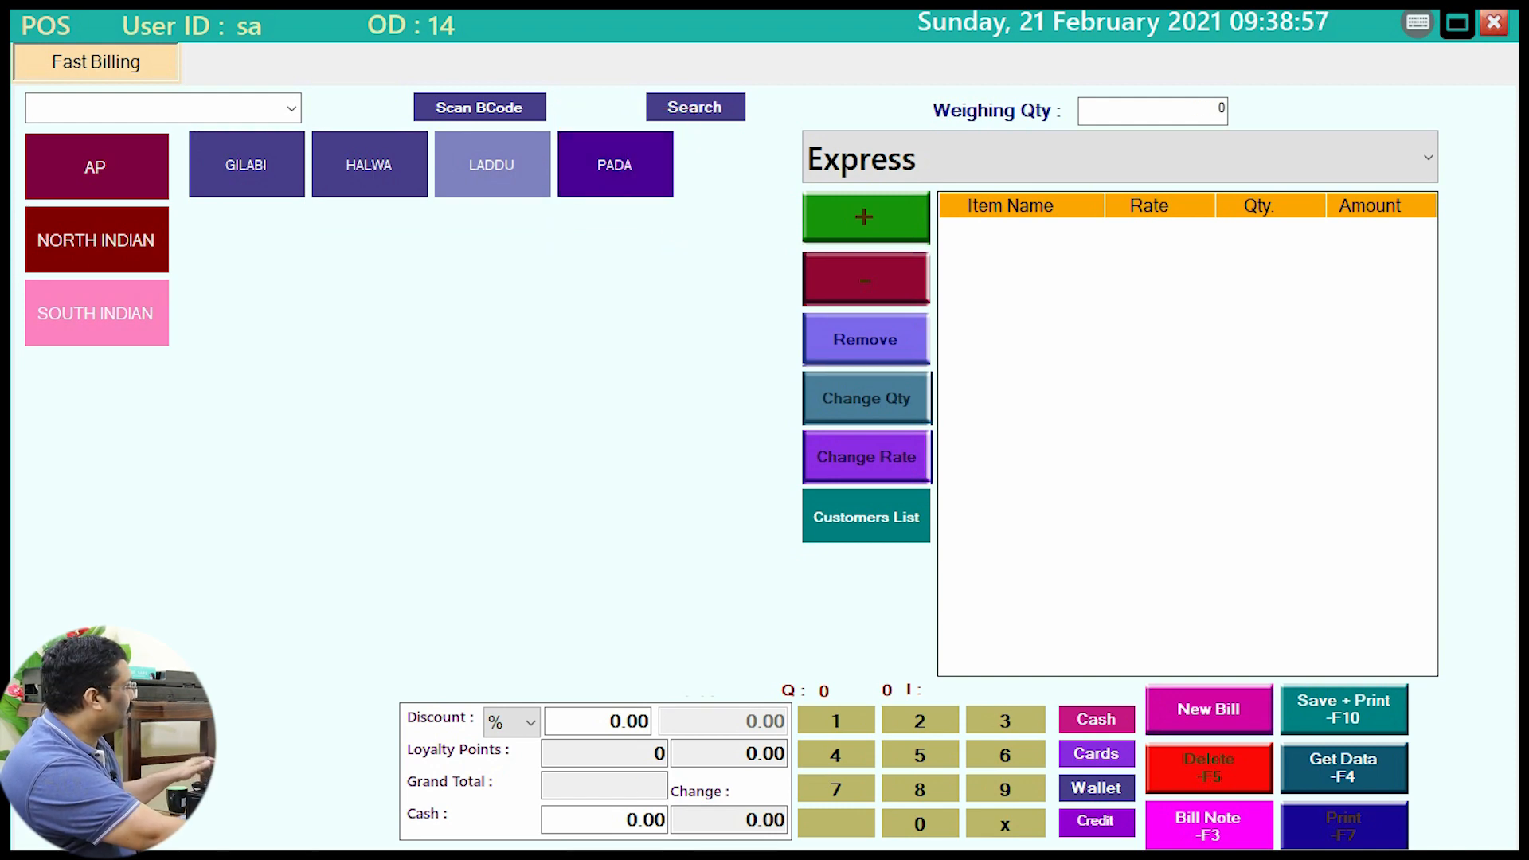
{"action": "left_click", "coordinate": [615, 165]}
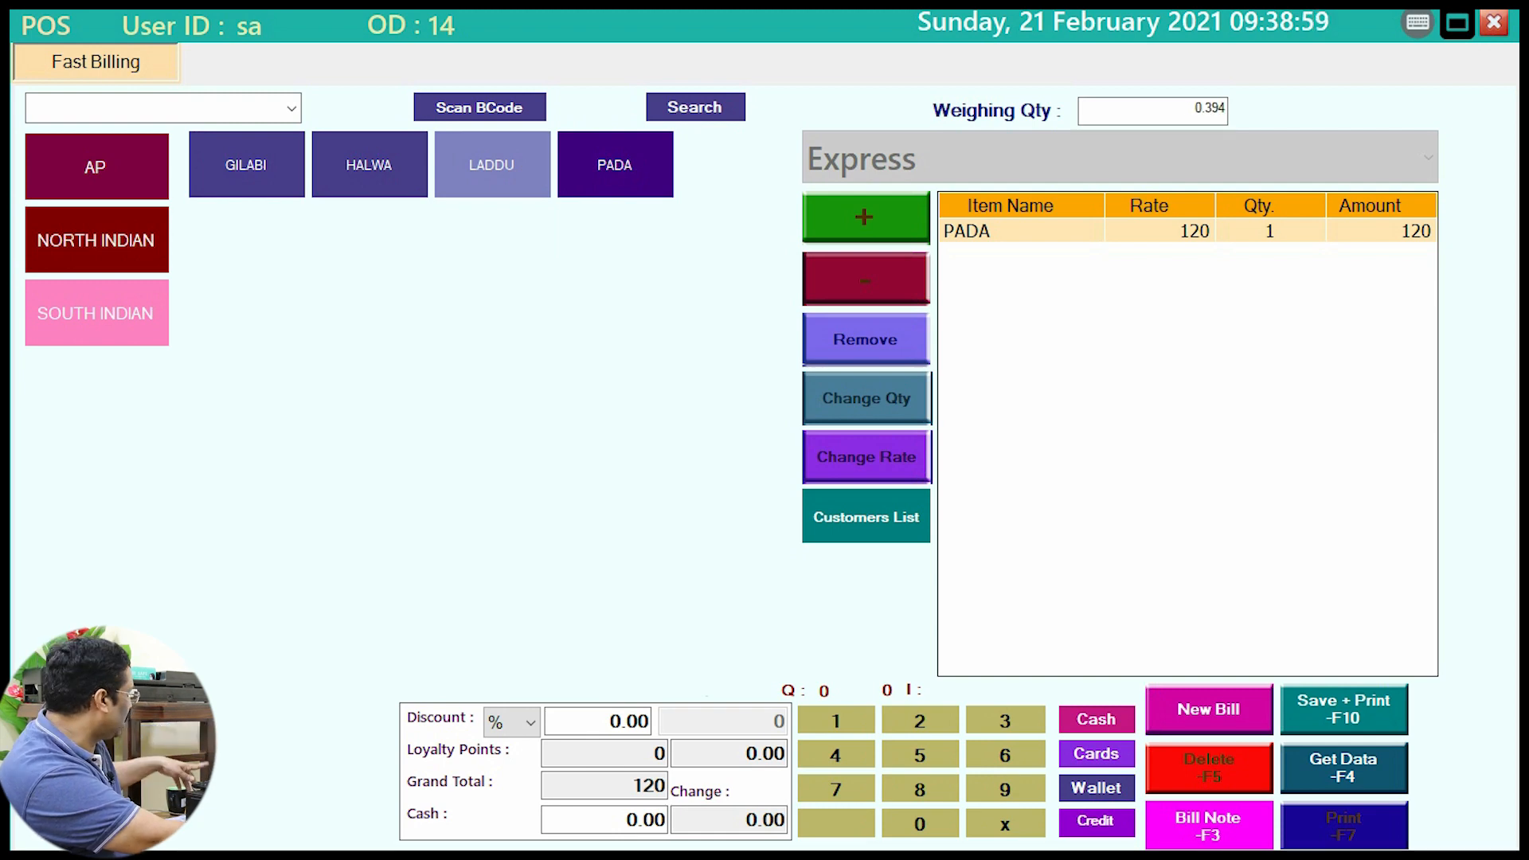
{"action": "left_click_drag", "start_coordinate": [1134, 208], "coordinate": [1405, 286]}
{"action": "key", "text": "Escape"}
{"action": "key", "text": "Return"}
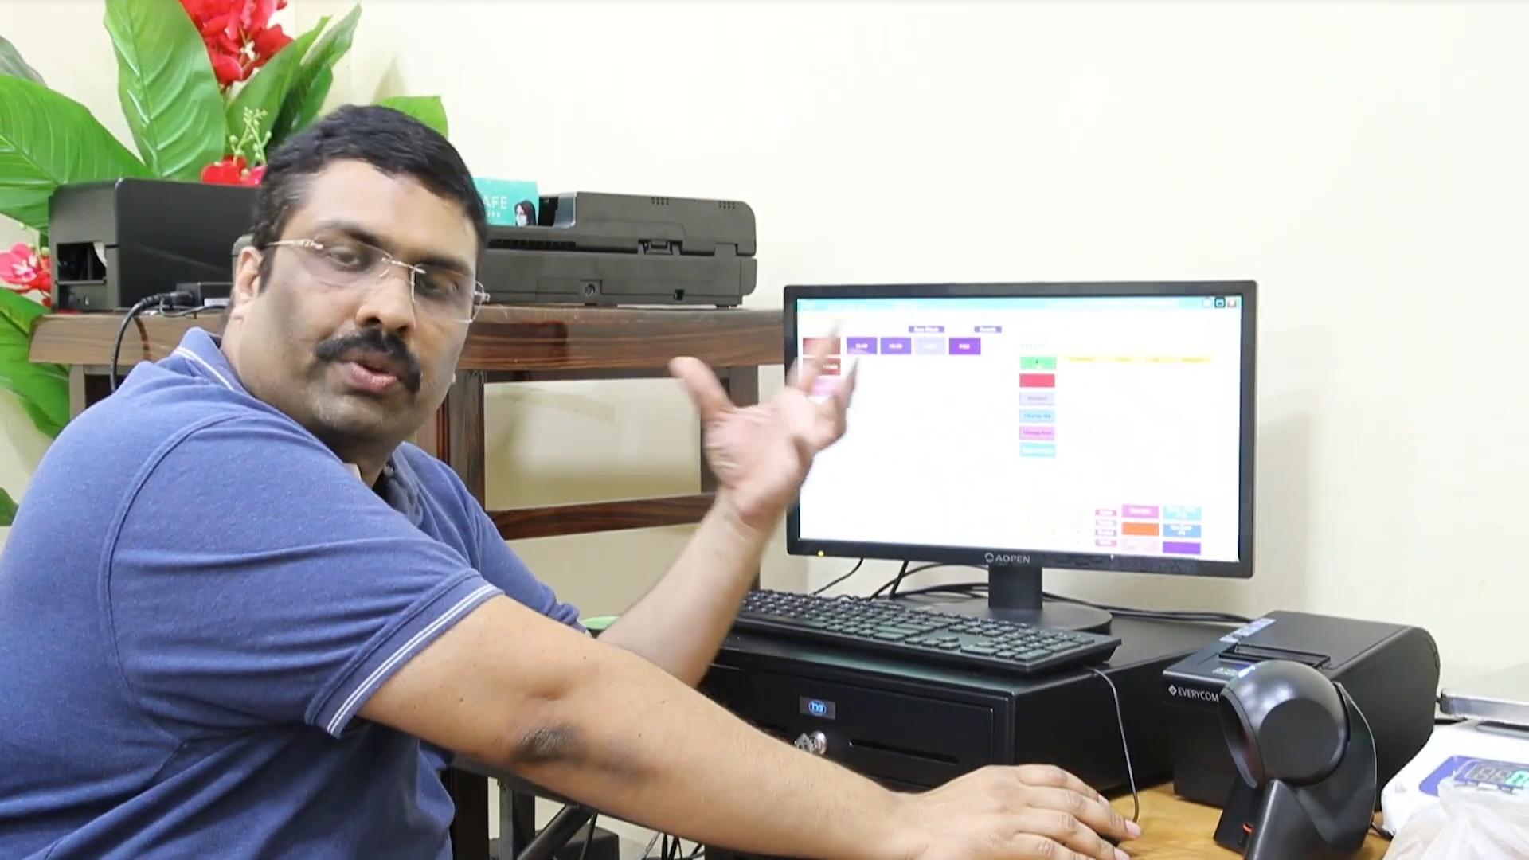
Step: Change PADA's express rate to 150 in Menu Items, update it, and close Back Office
{"action": "left_click", "coordinate": [1208, 302]}
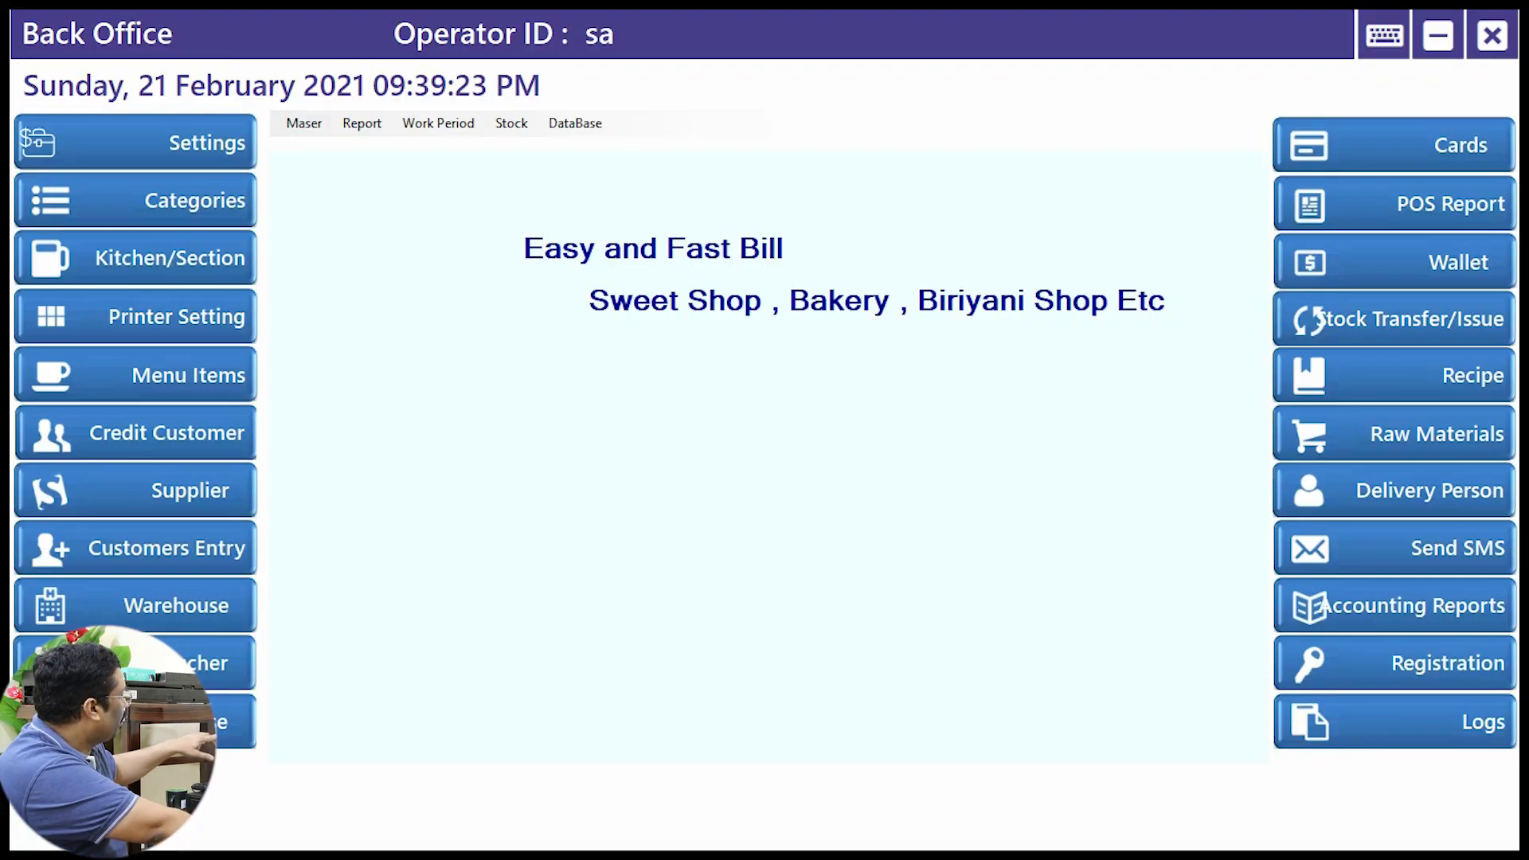
{"action": "left_click", "coordinate": [159, 375]}
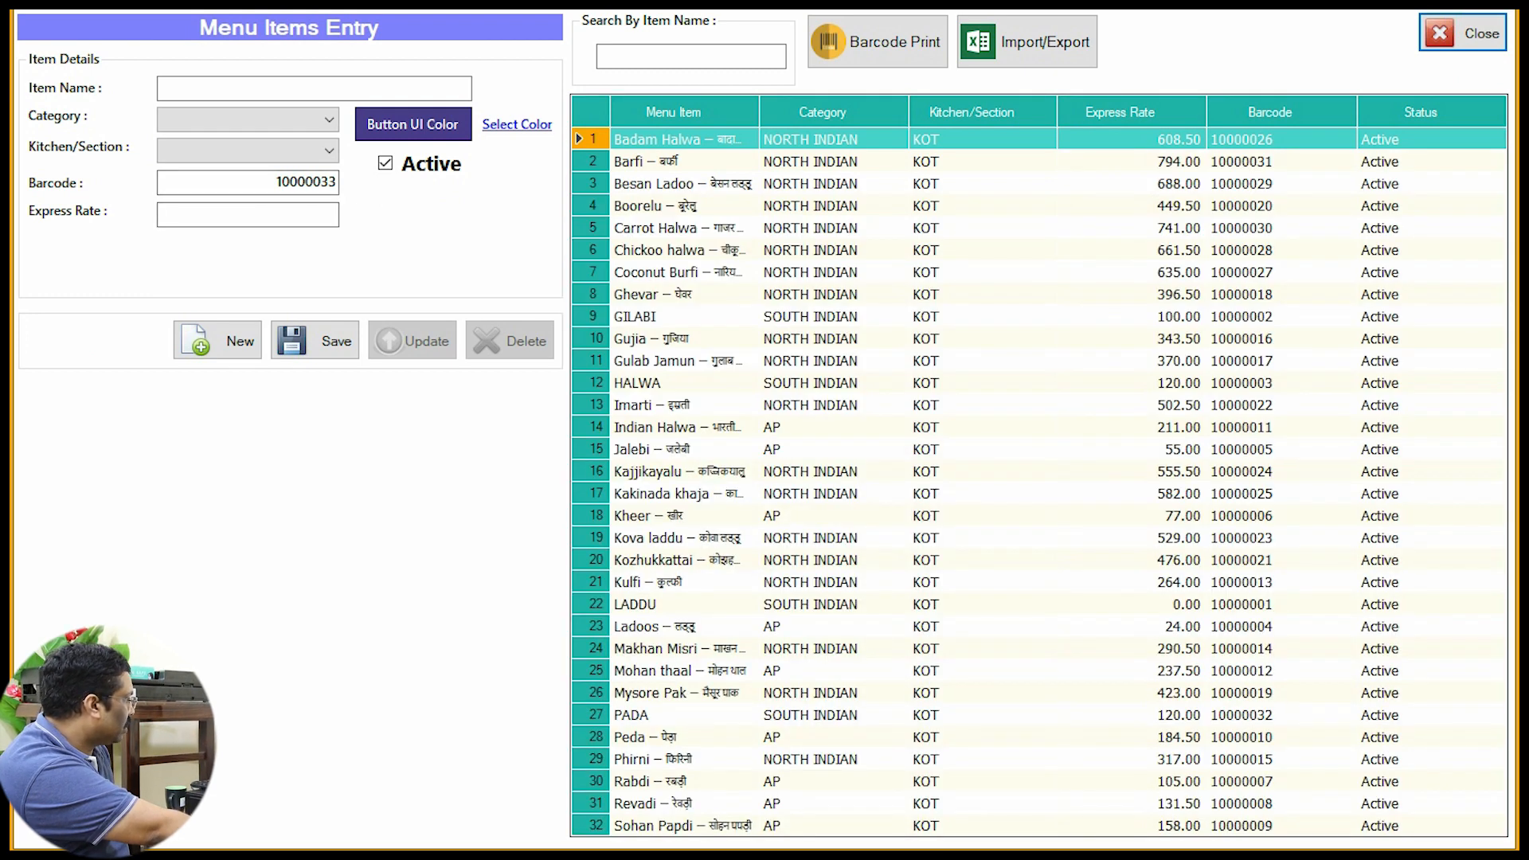
{"action": "left_click", "coordinate": [684, 715]}
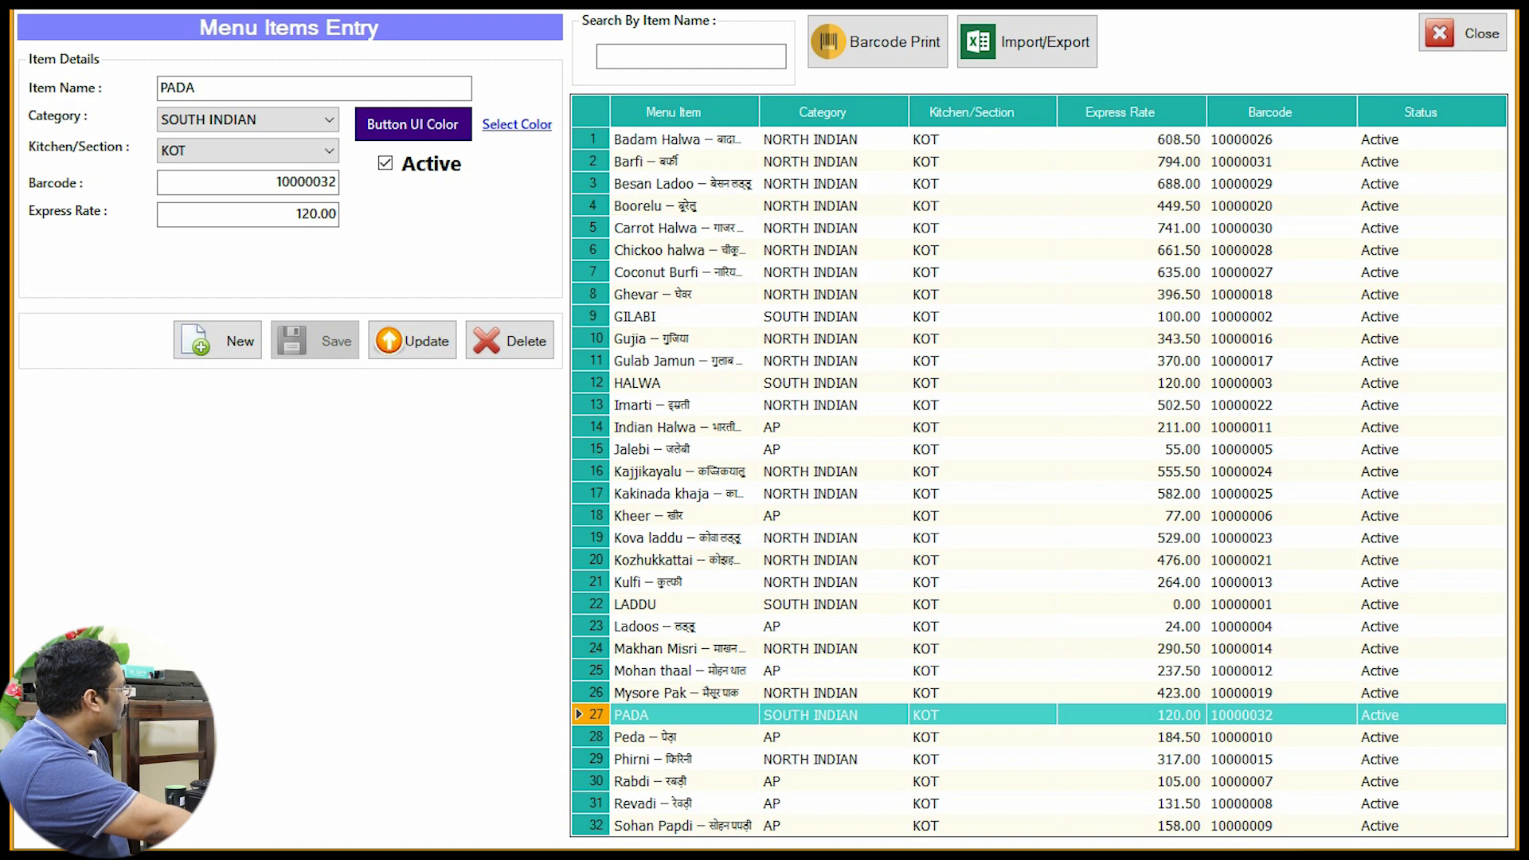
{"action": "double_click", "coordinate": [315, 214]}
{"action": "type", "text": "150"}
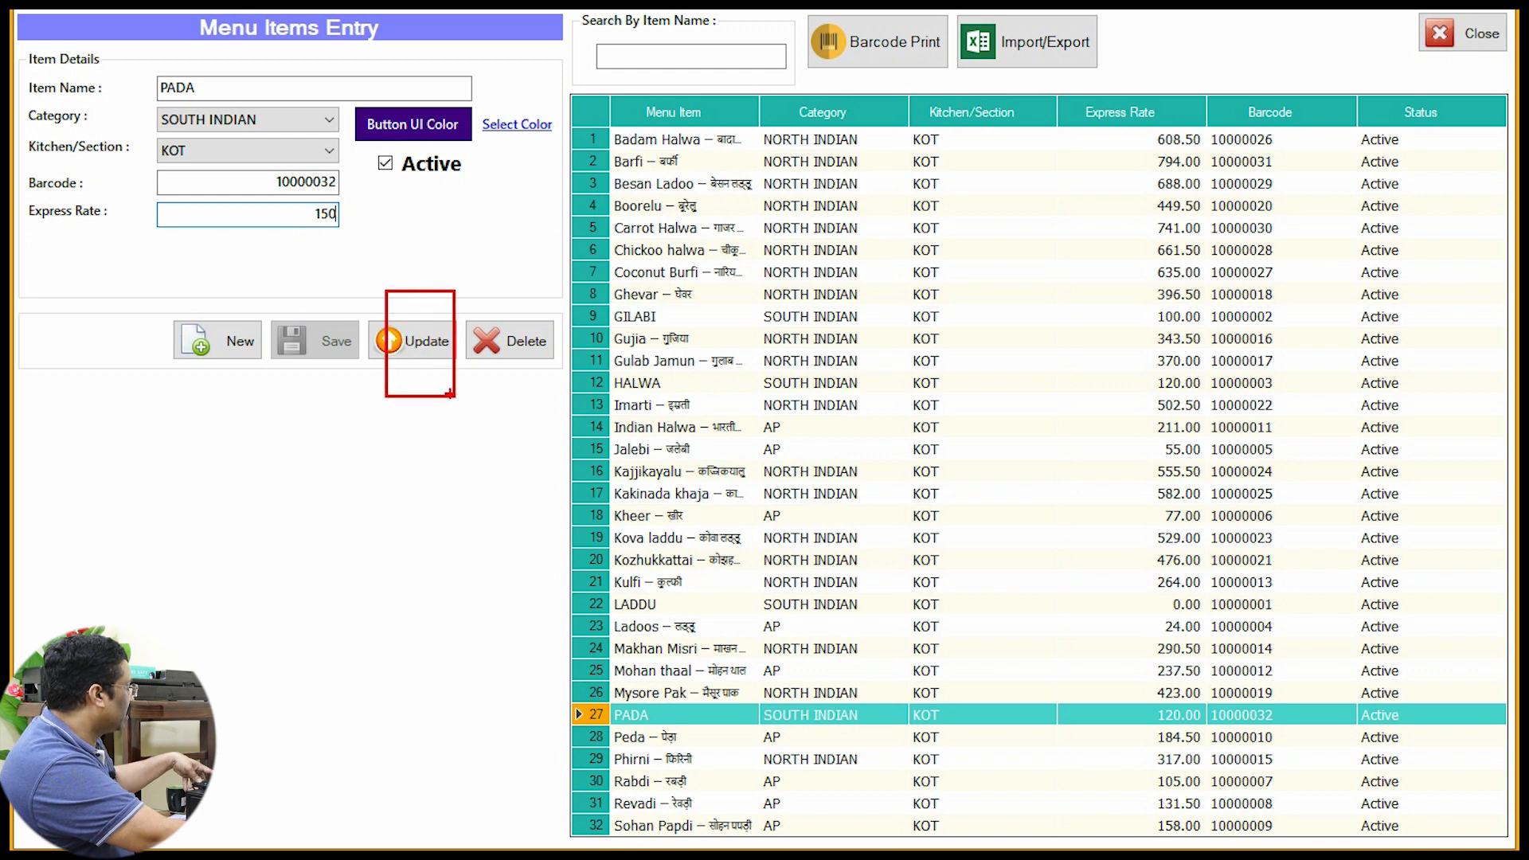
{"action": "left_click", "coordinate": [412, 341]}
{"action": "left_click", "coordinate": [822, 492]}
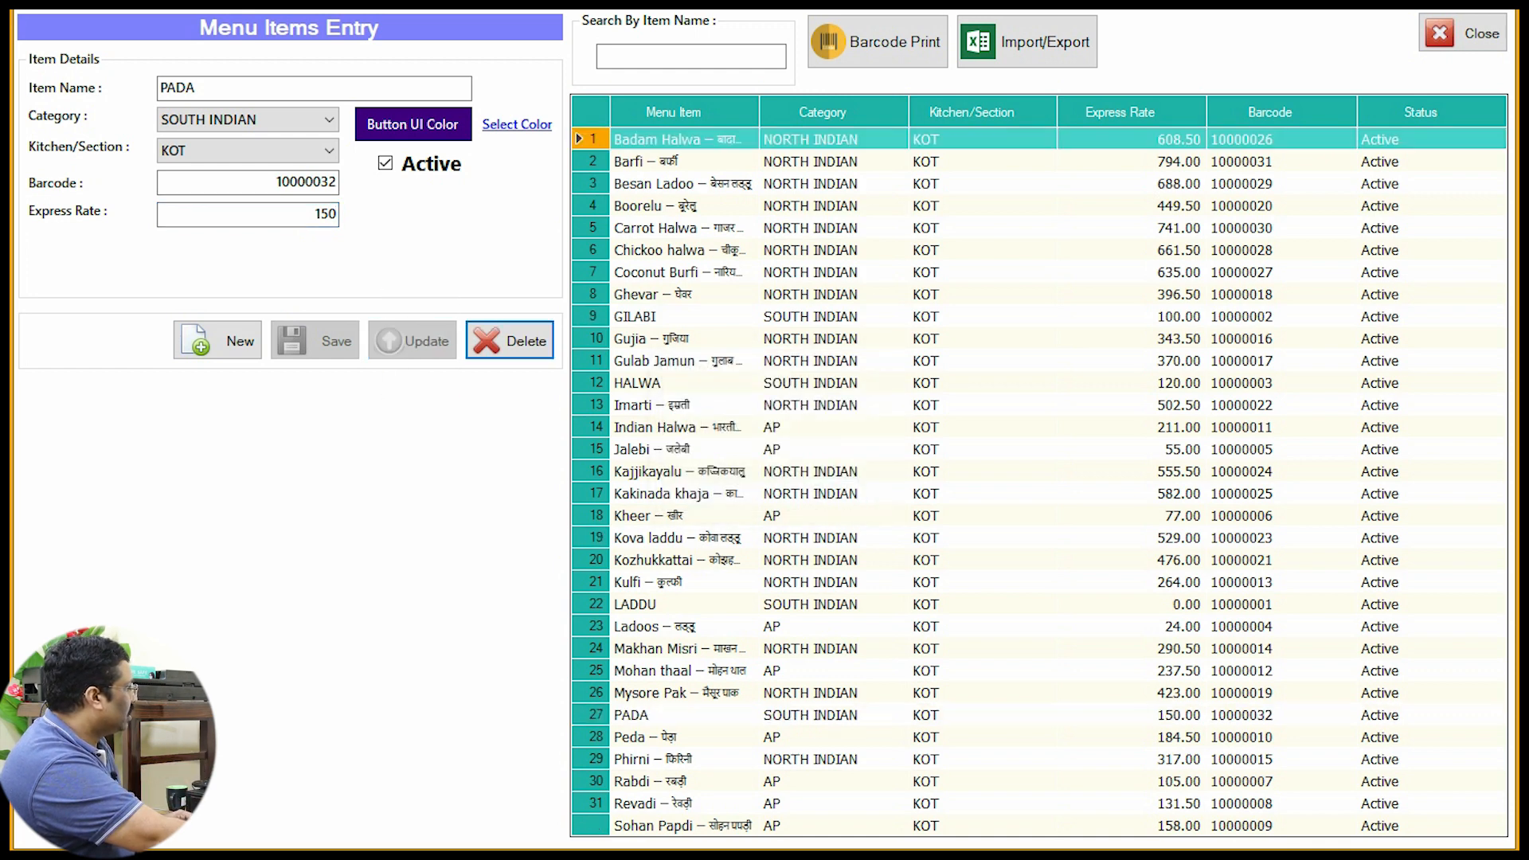
{"action": "left_click", "coordinate": [1463, 32]}
{"action": "left_click", "coordinate": [1438, 34]}
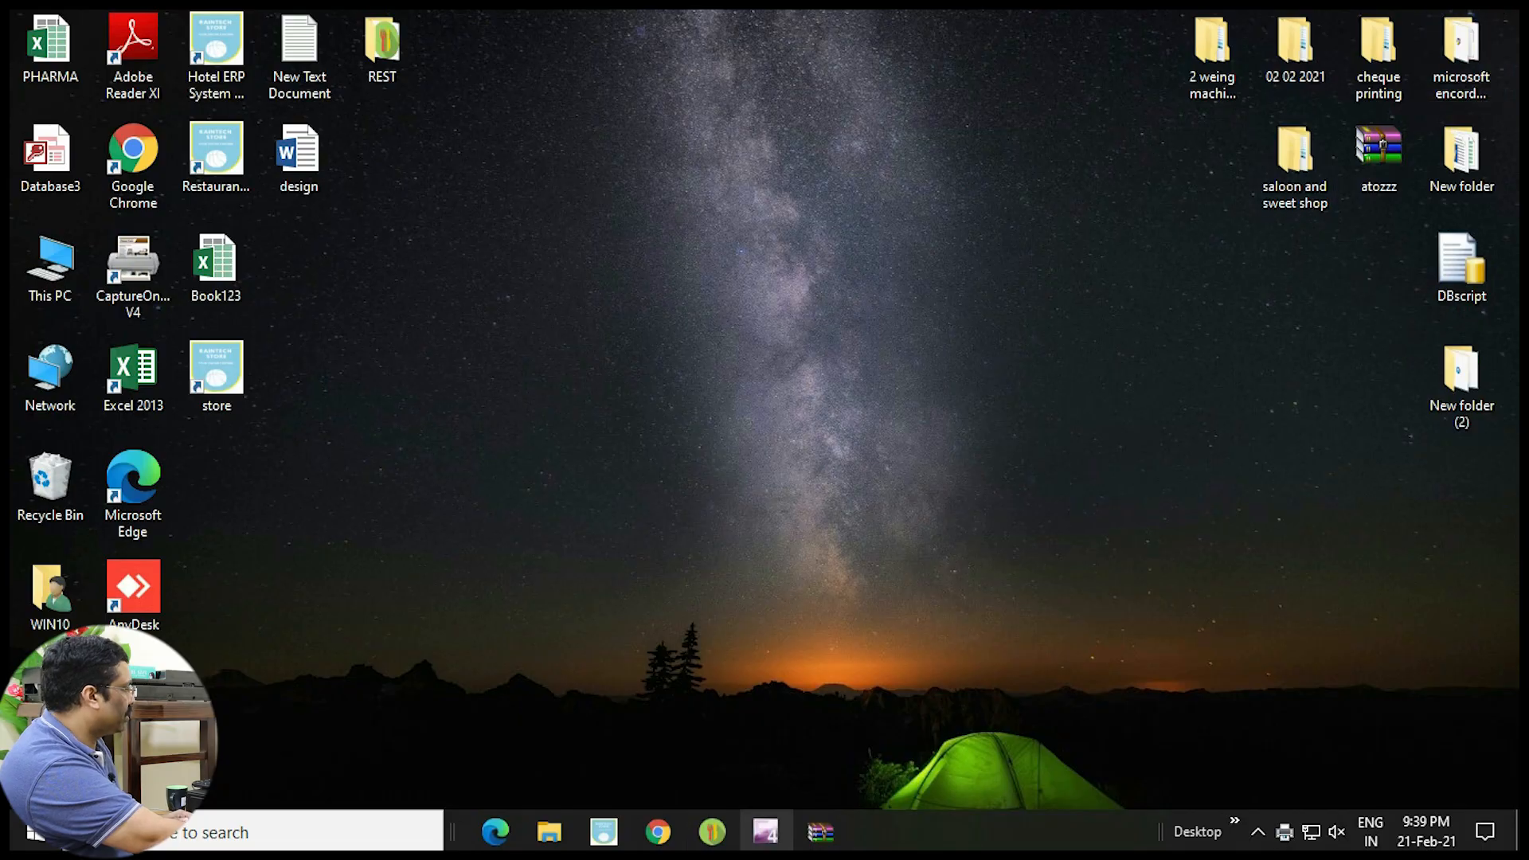
Step: Restore POS, bill one SOUTH INDIAN PADA at 150, save it, and close POS
{"action": "mouse_move", "coordinate": [712, 831]}
{"action": "left_click", "coordinate": [821, 732]}
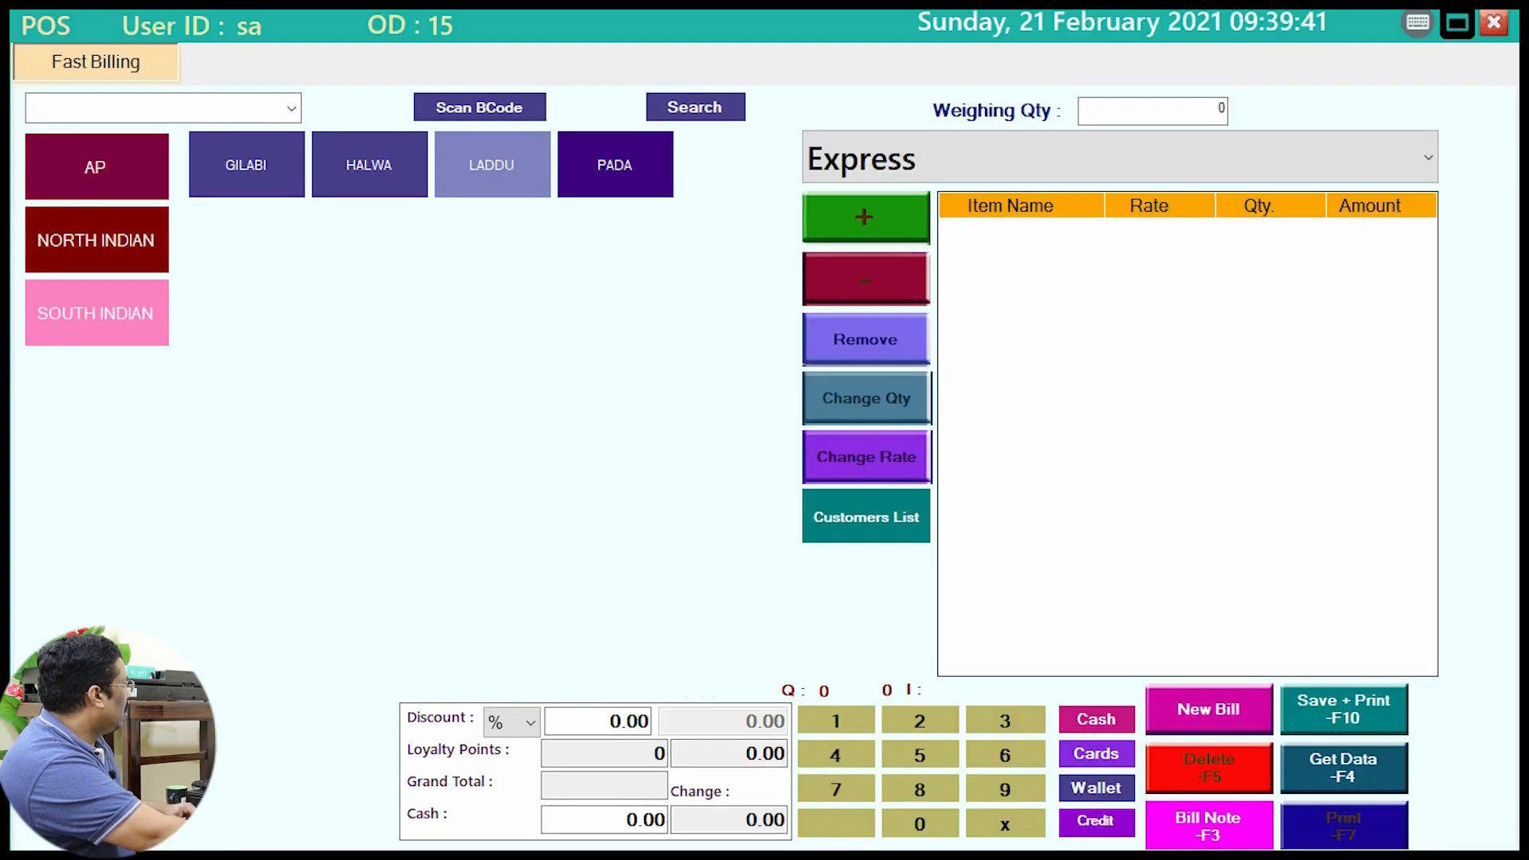
{"action": "left_click", "coordinate": [96, 166]}
{"action": "left_click", "coordinate": [96, 313]}
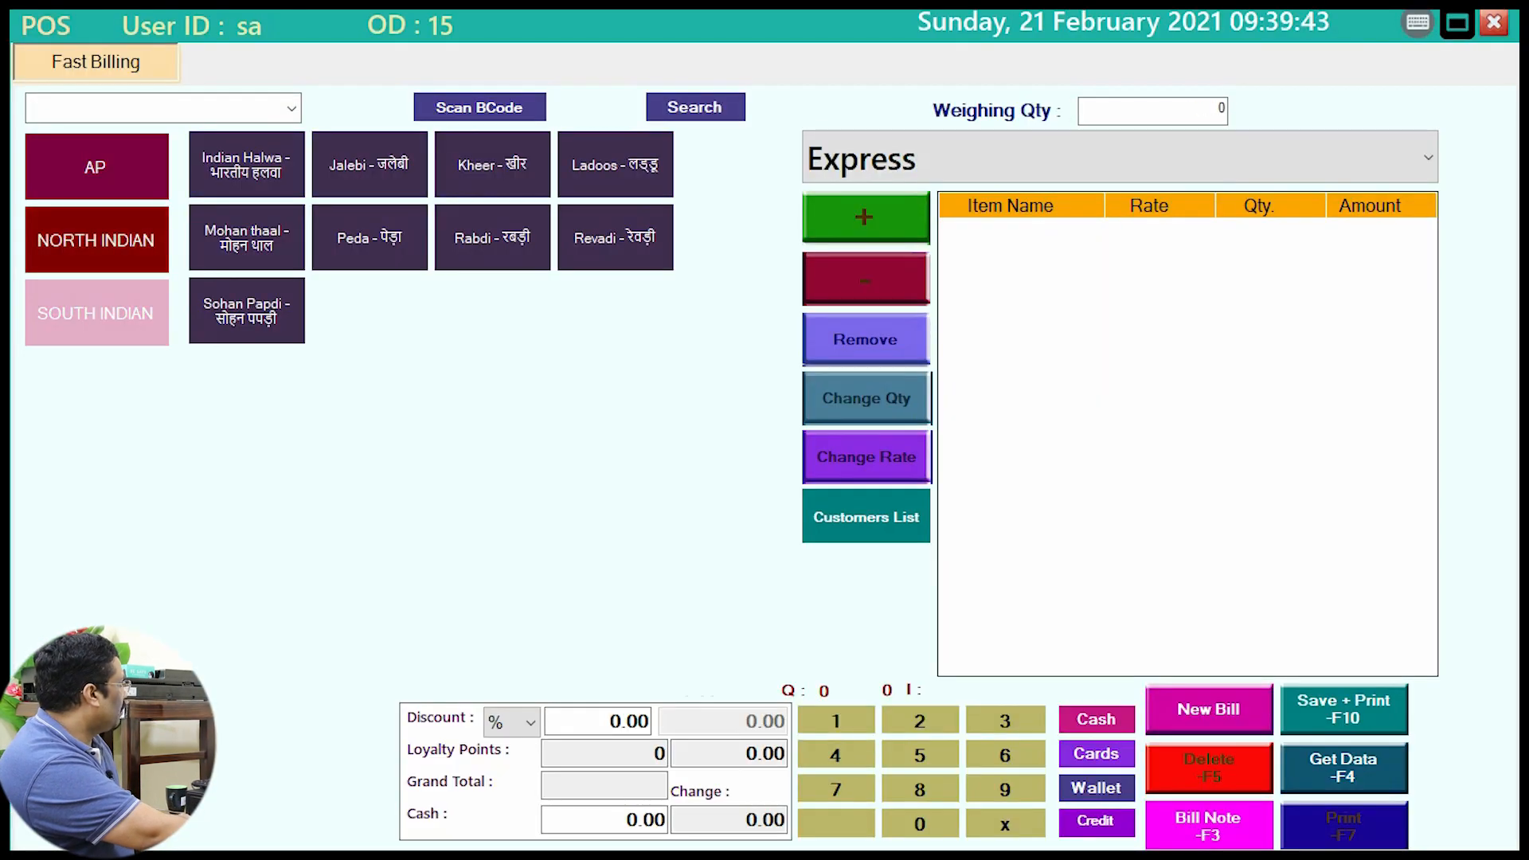
{"action": "left_click", "coordinate": [615, 165]}
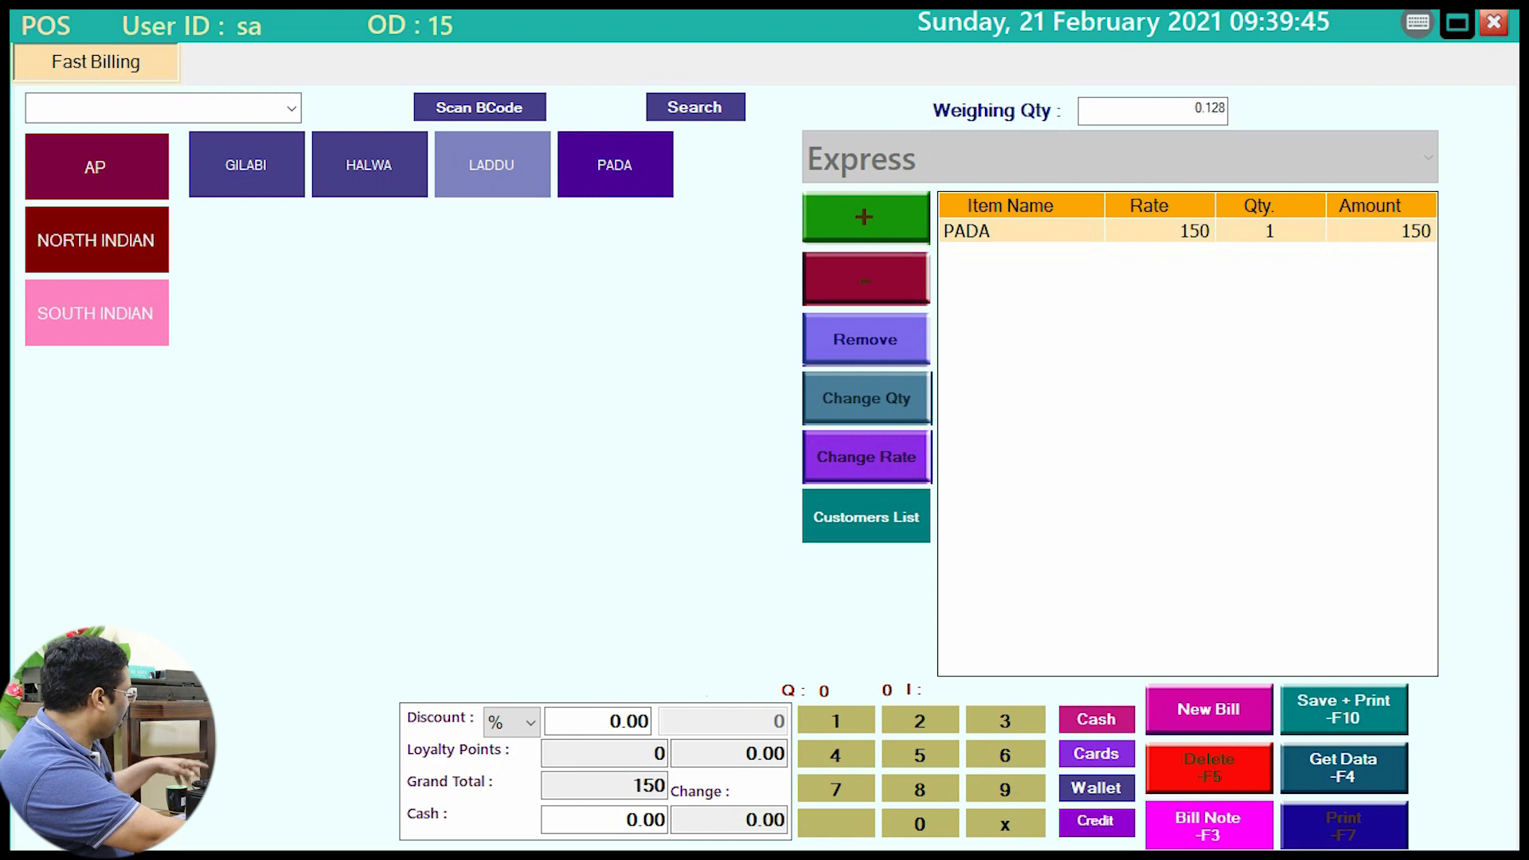
{"action": "key", "text": "ctrl+2"}
{"action": "left_click_drag", "start_coordinate": [1130, 175], "coordinate": [1233, 290]}
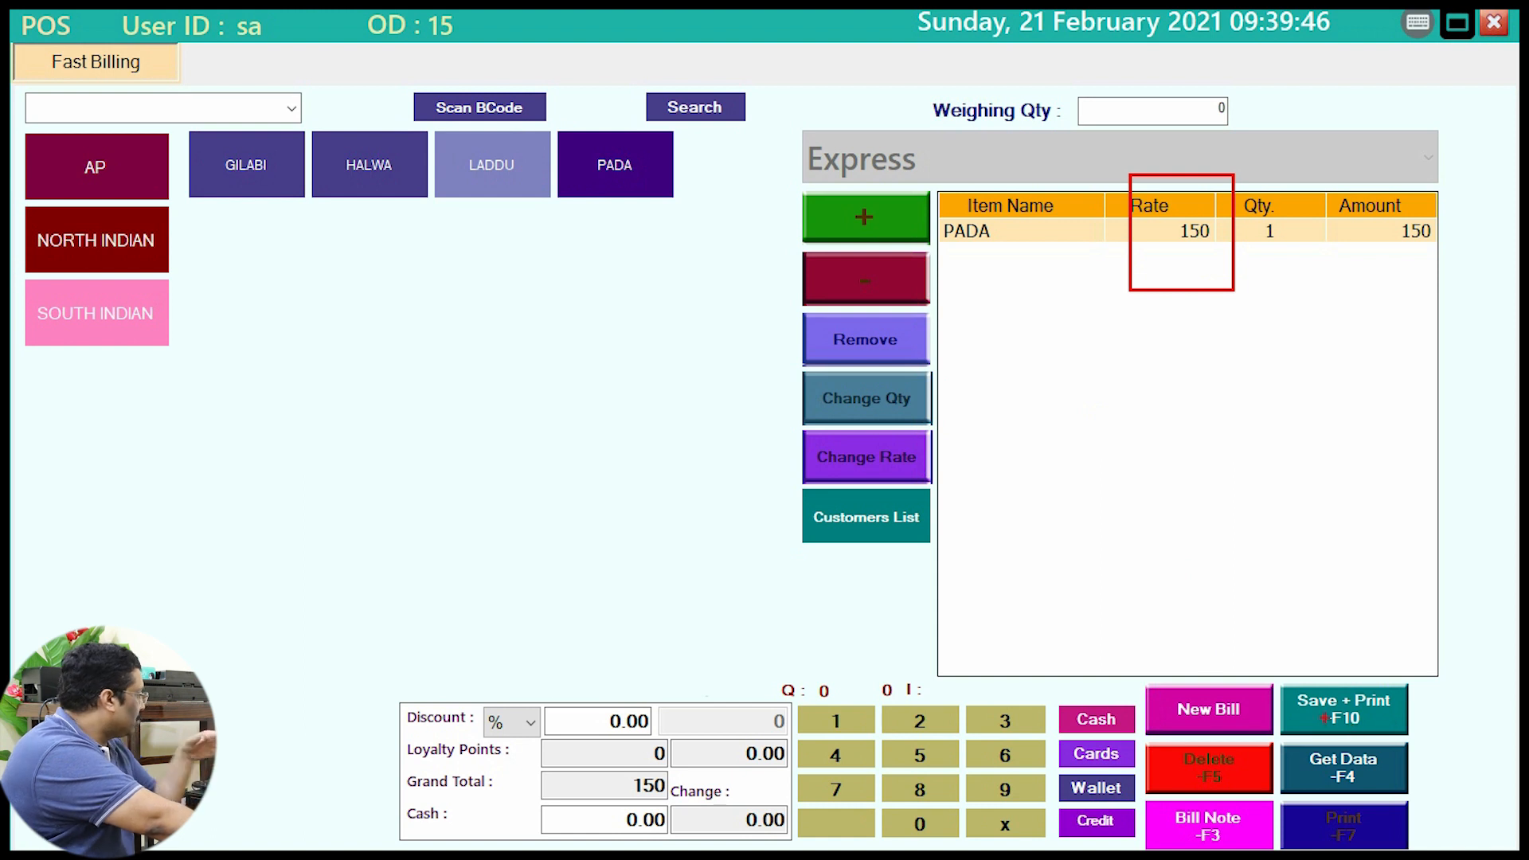
{"action": "key", "text": "Escape"}
{"action": "key", "text": "F10"}
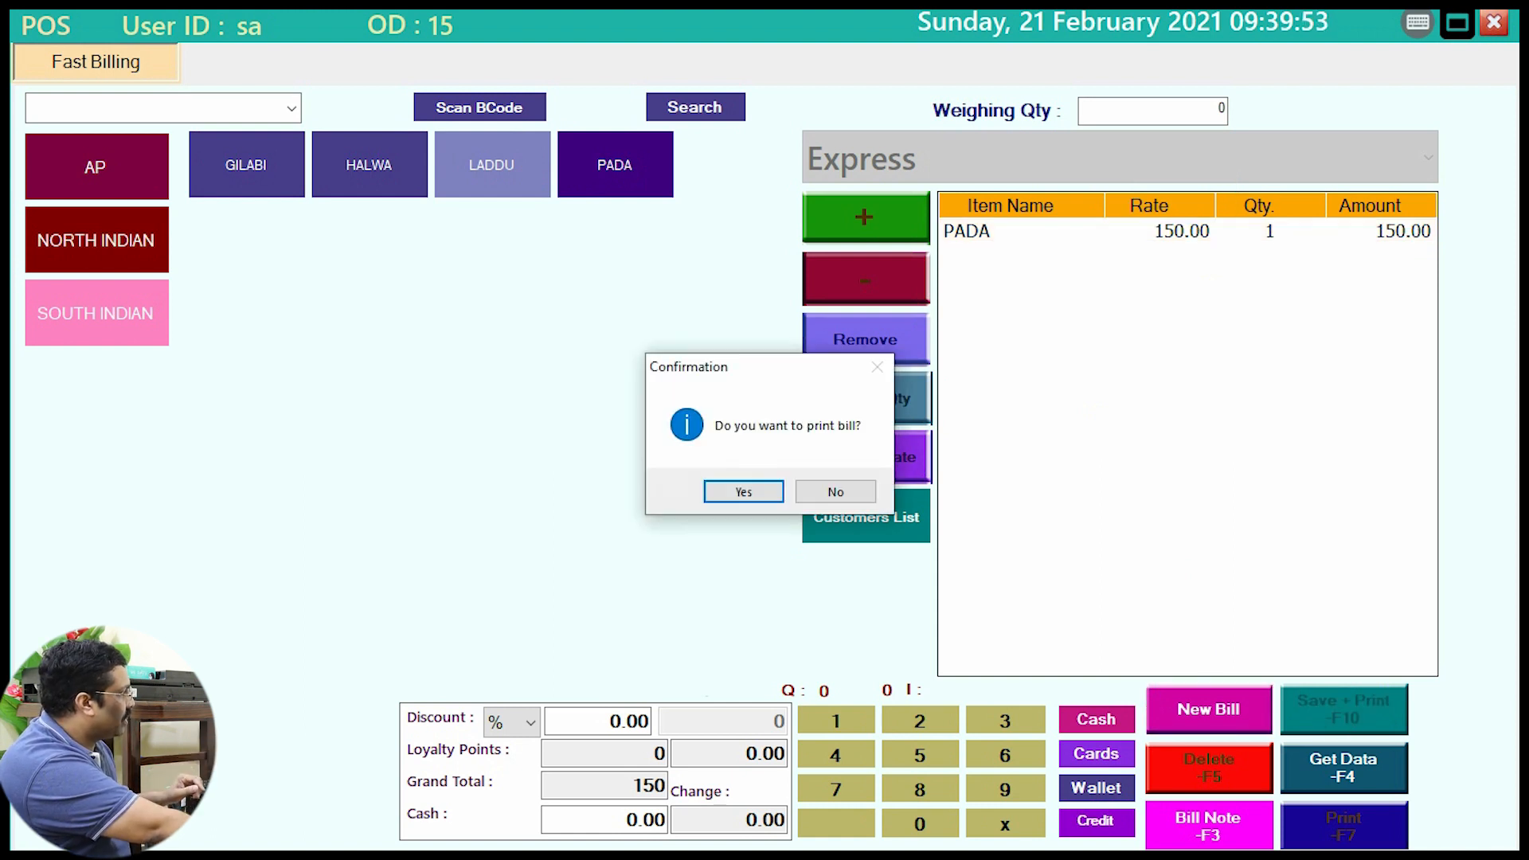
{"action": "key", "text": "Return"}
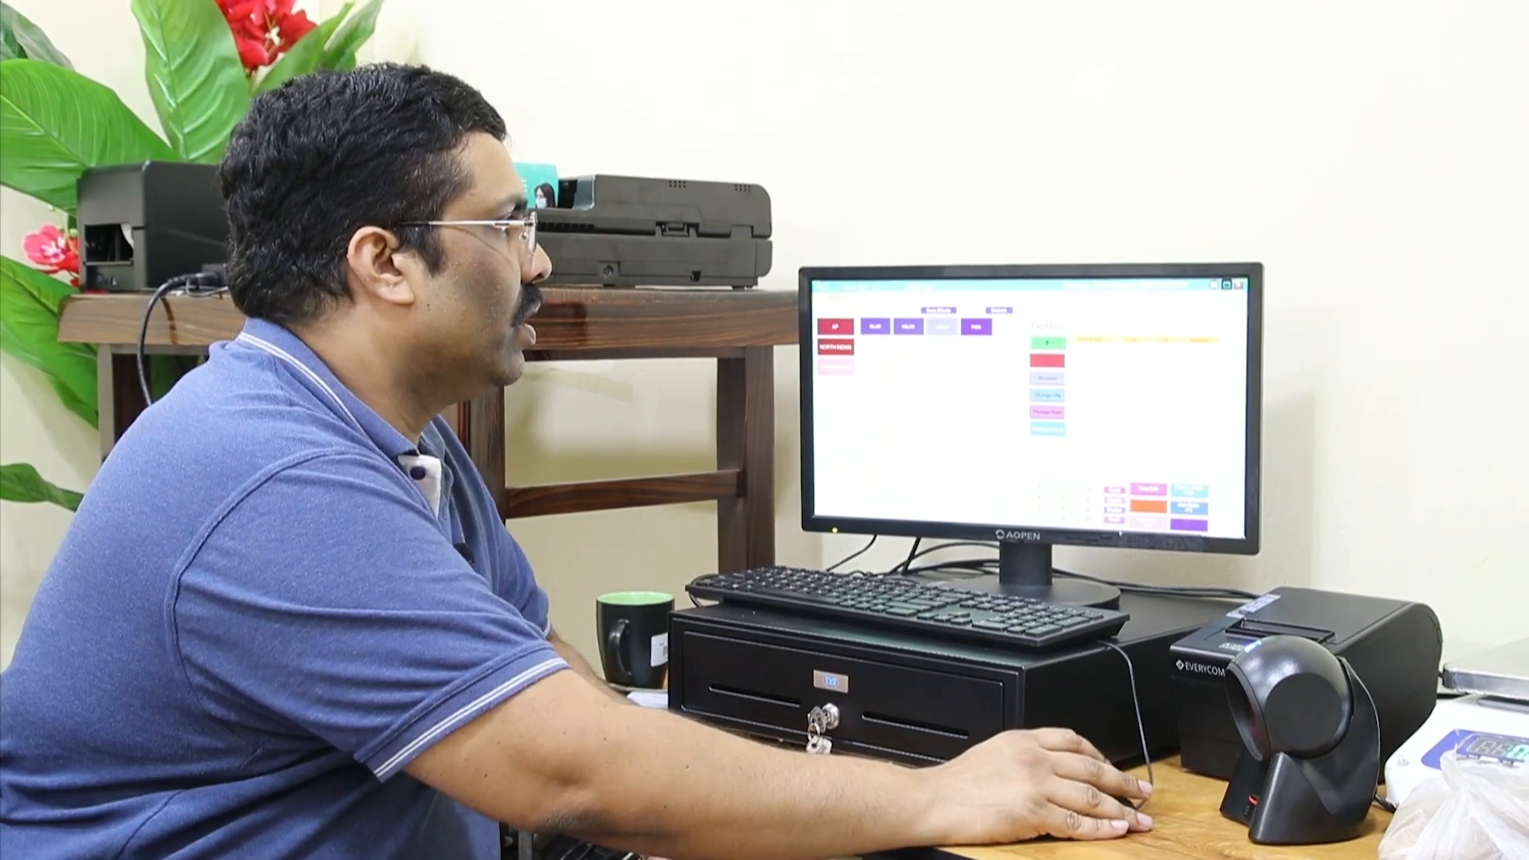
{"action": "left_click", "coordinate": [1238, 284]}
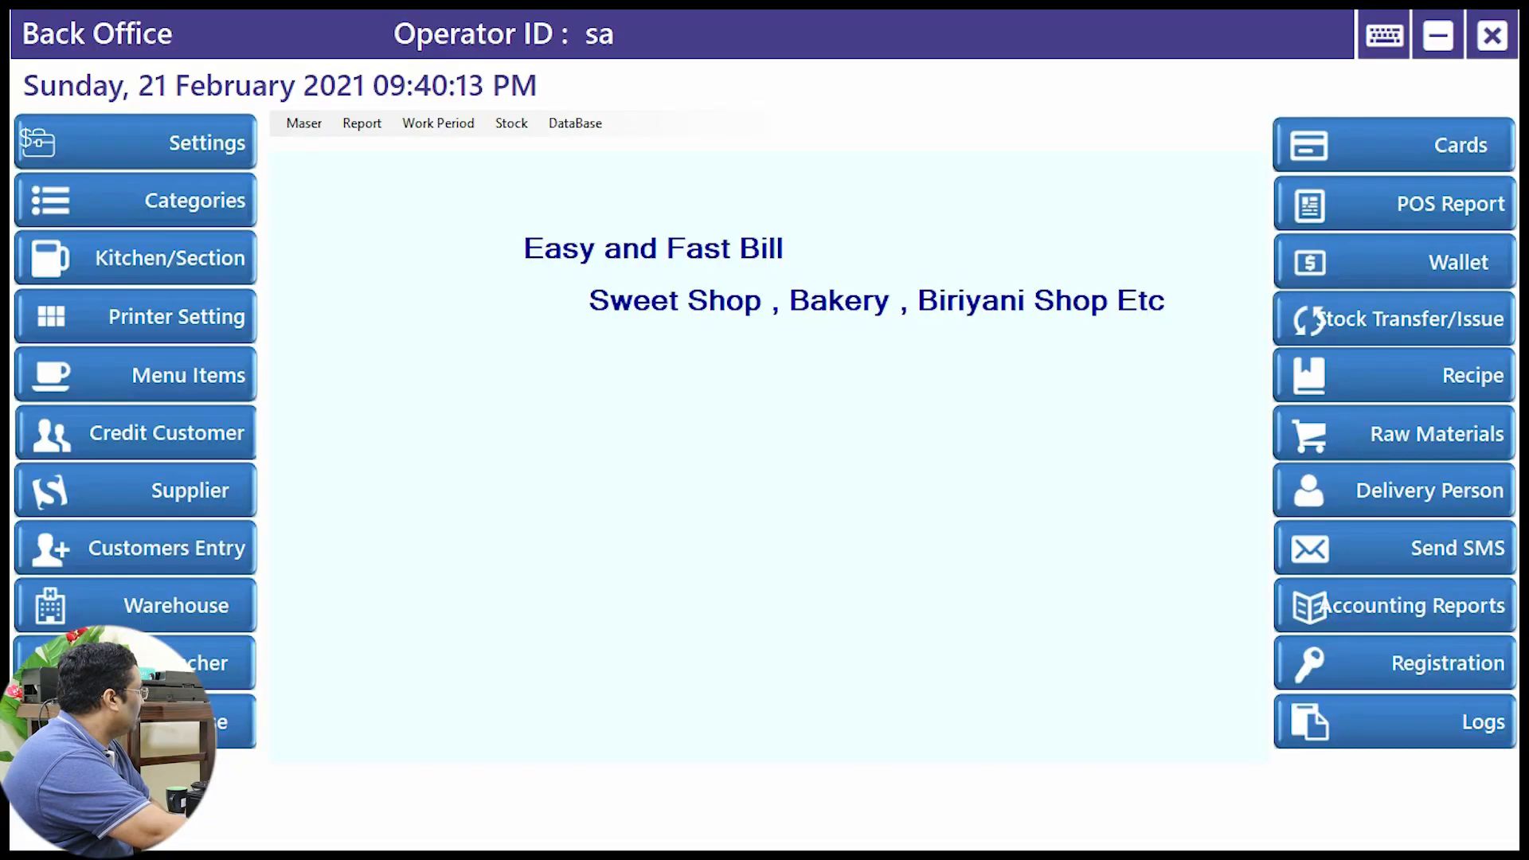
Step: Open Categories and review the existing AP, South Indian and North Indian entries
{"action": "left_click", "coordinate": [135, 200]}
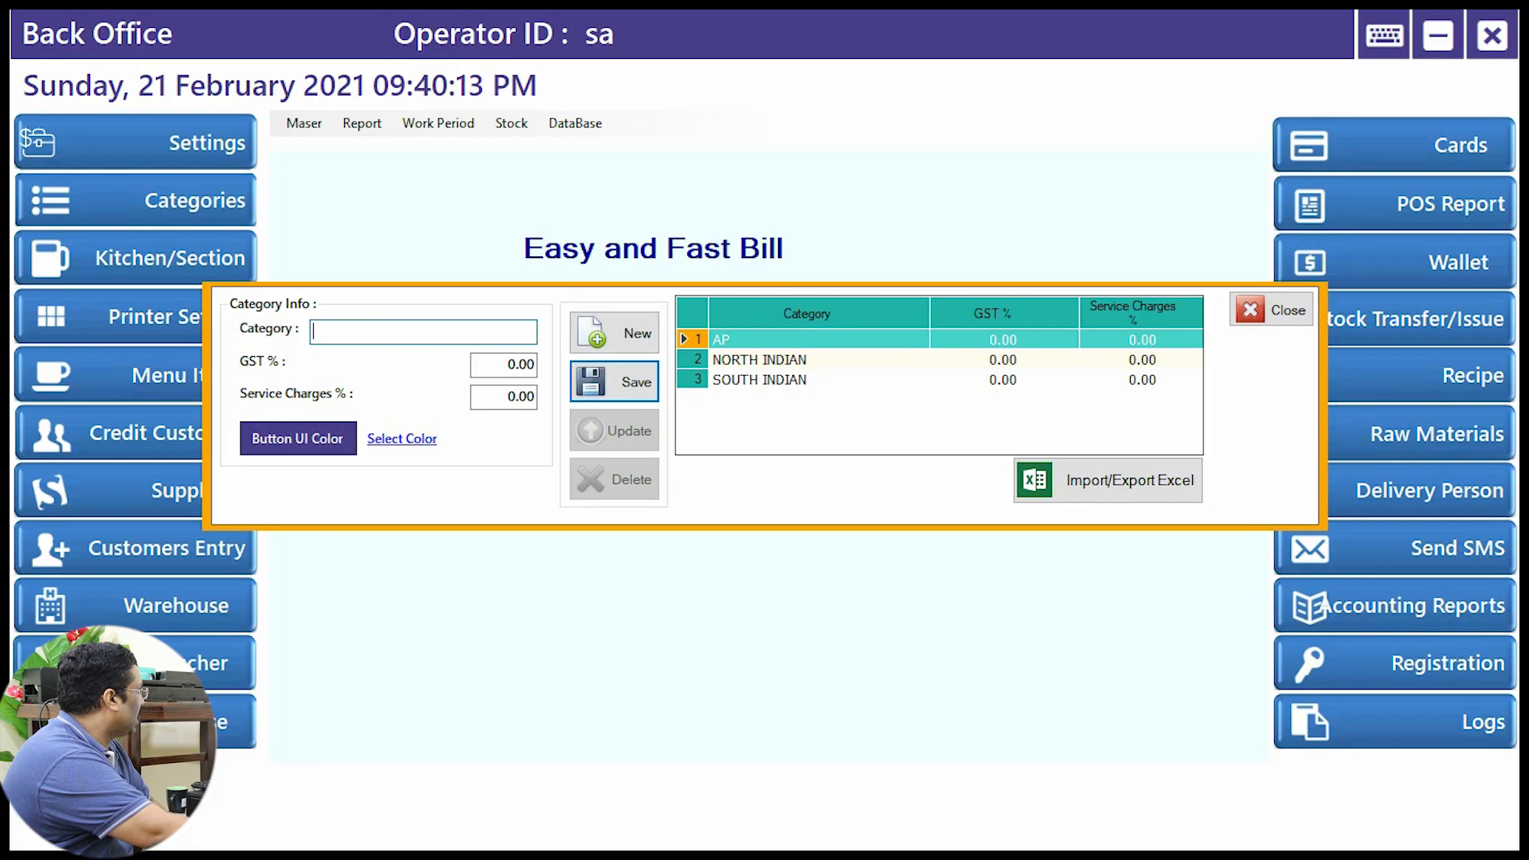
{"action": "left_click", "coordinate": [807, 340]}
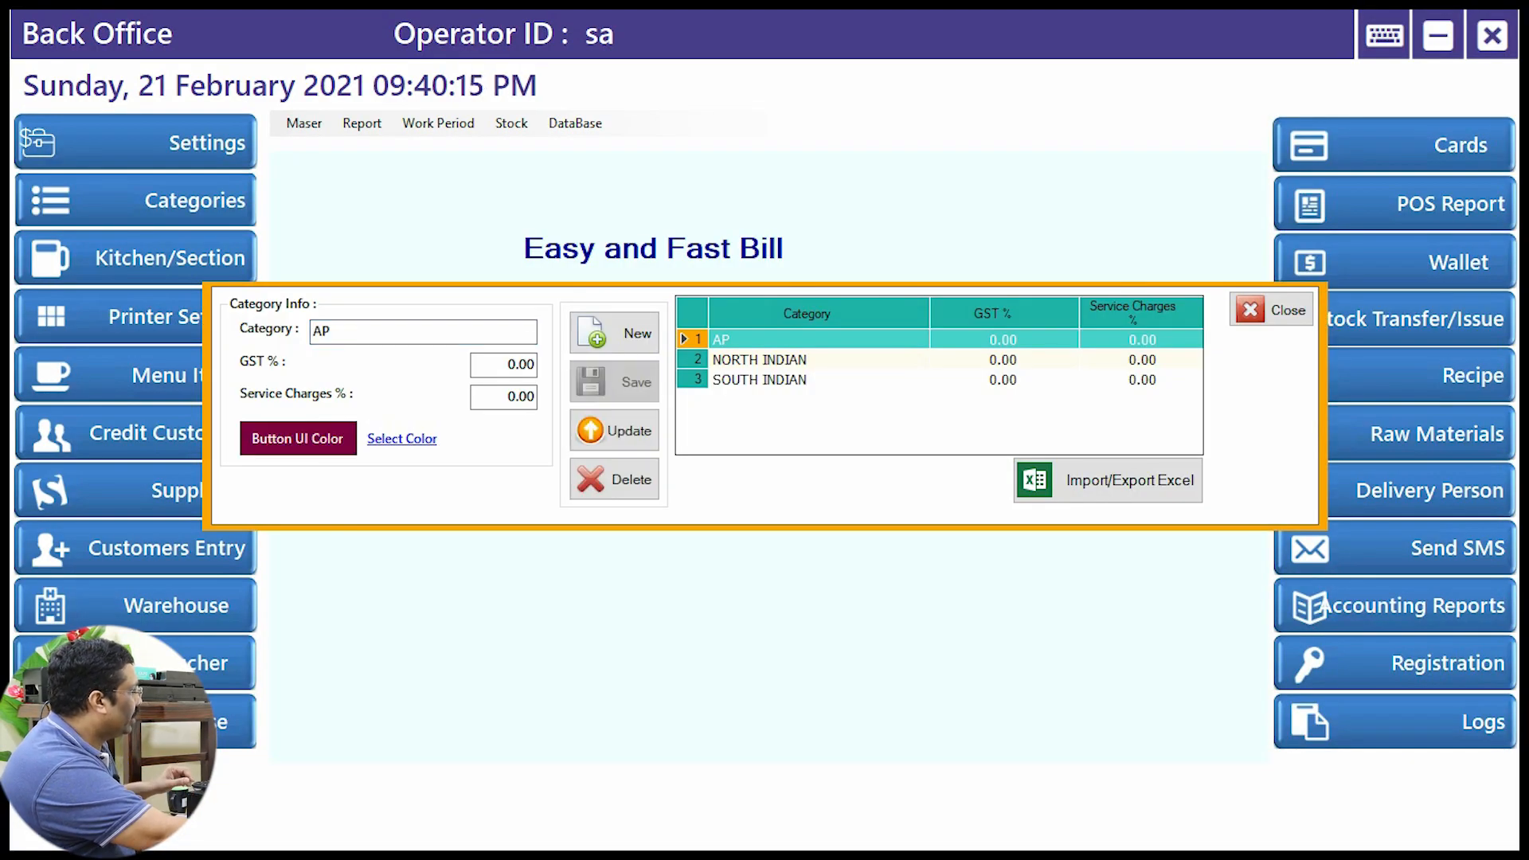
{"action": "left_click", "coordinate": [807, 379]}
{"action": "left_click", "coordinate": [807, 360]}
{"action": "left_click", "coordinate": [806, 340]}
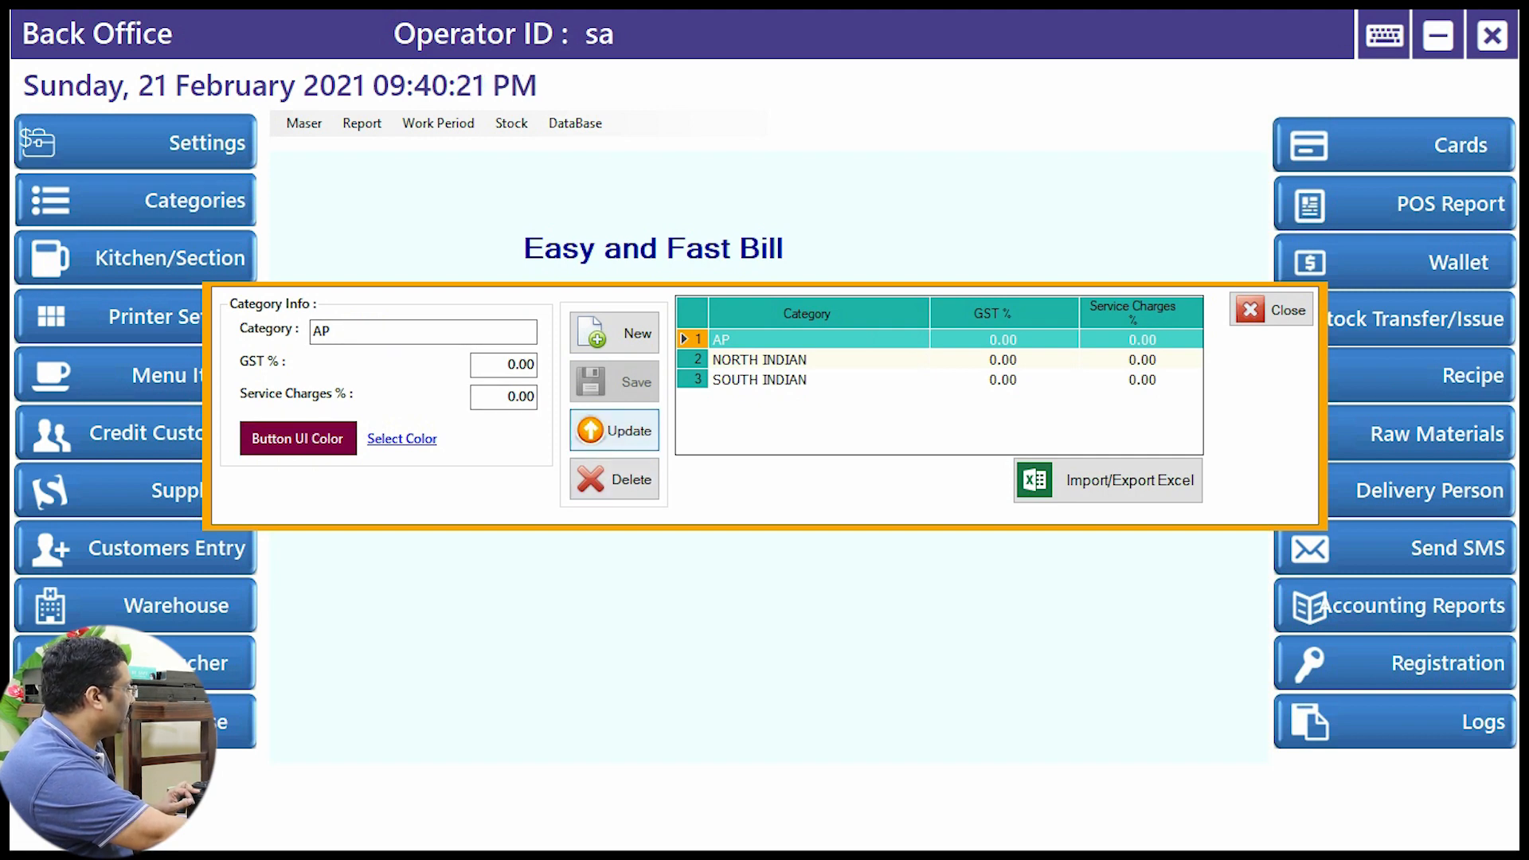
Step: Start a new category named INDIAN SWEETS with 6% GST
{"action": "left_click", "coordinate": [614, 333]}
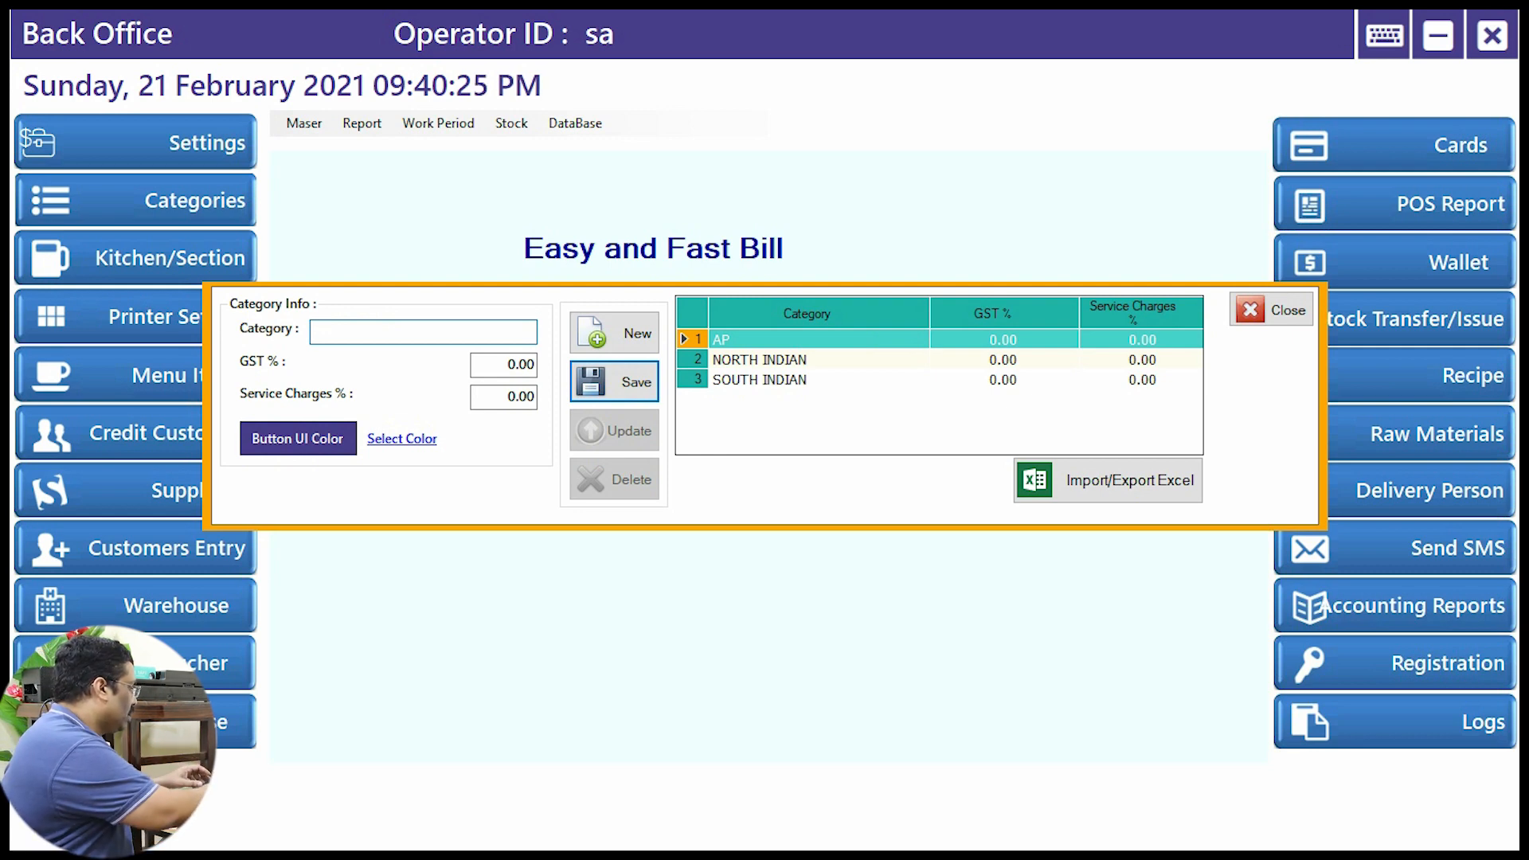
{"action": "type", "text": "N"}
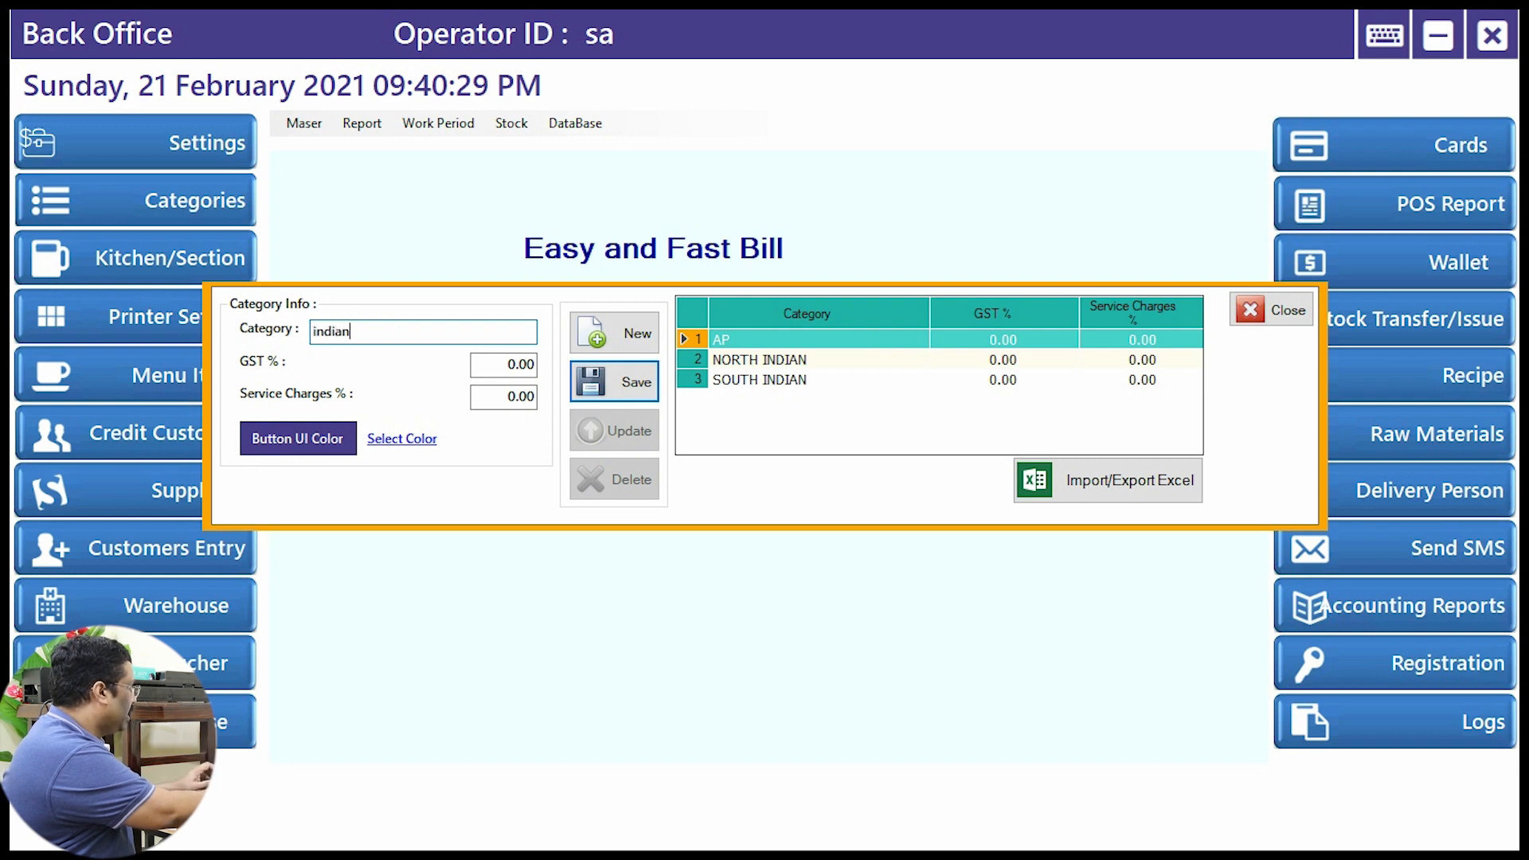
{"action": "key", "text": "BackSpace"}
{"action": "key", "text": "BackSpace"}
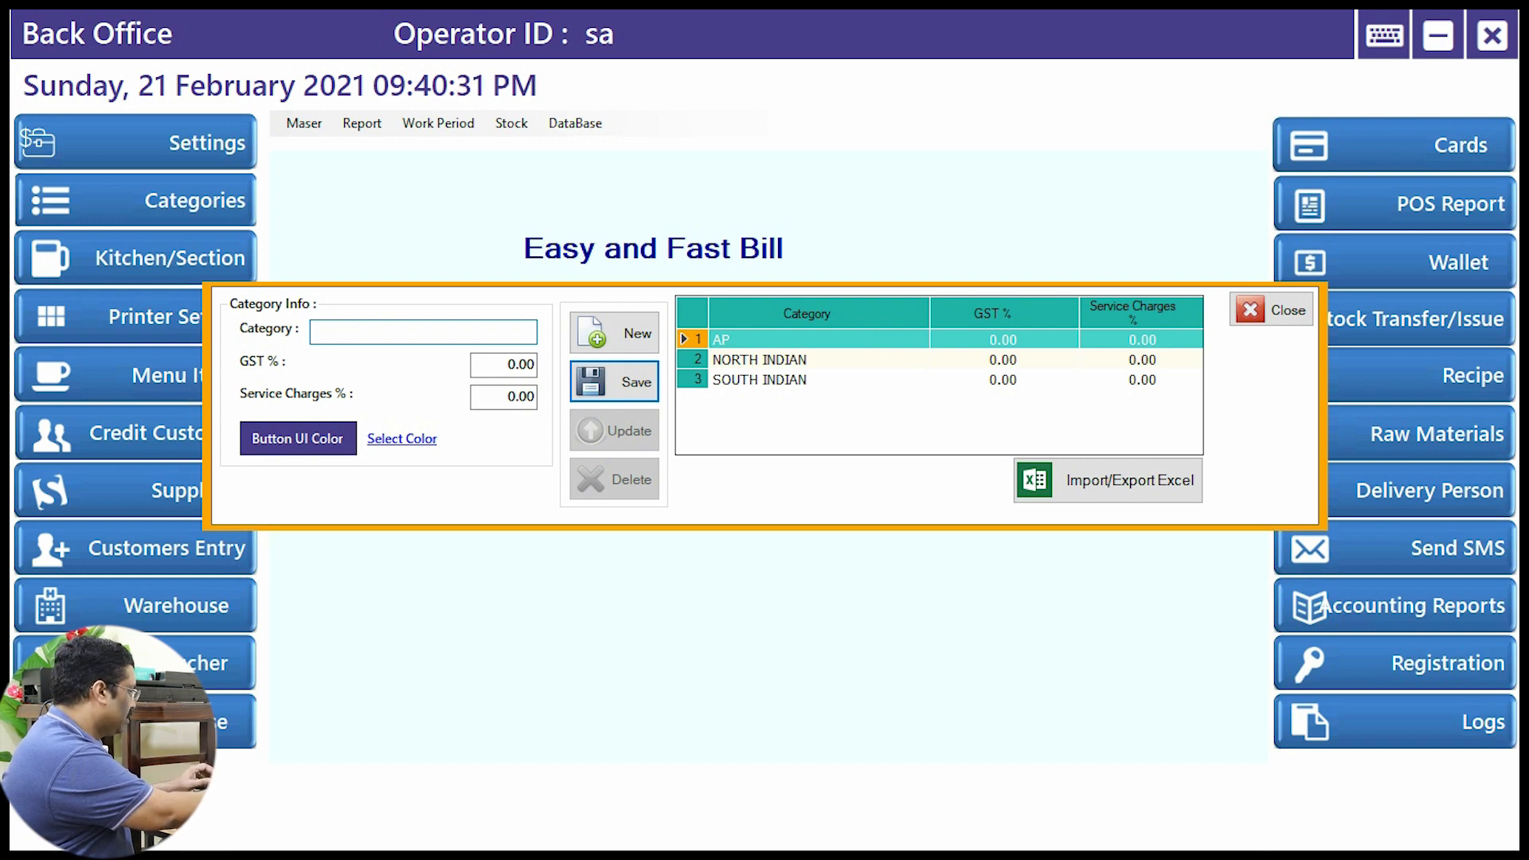
{"action": "type", "text": "IND"}
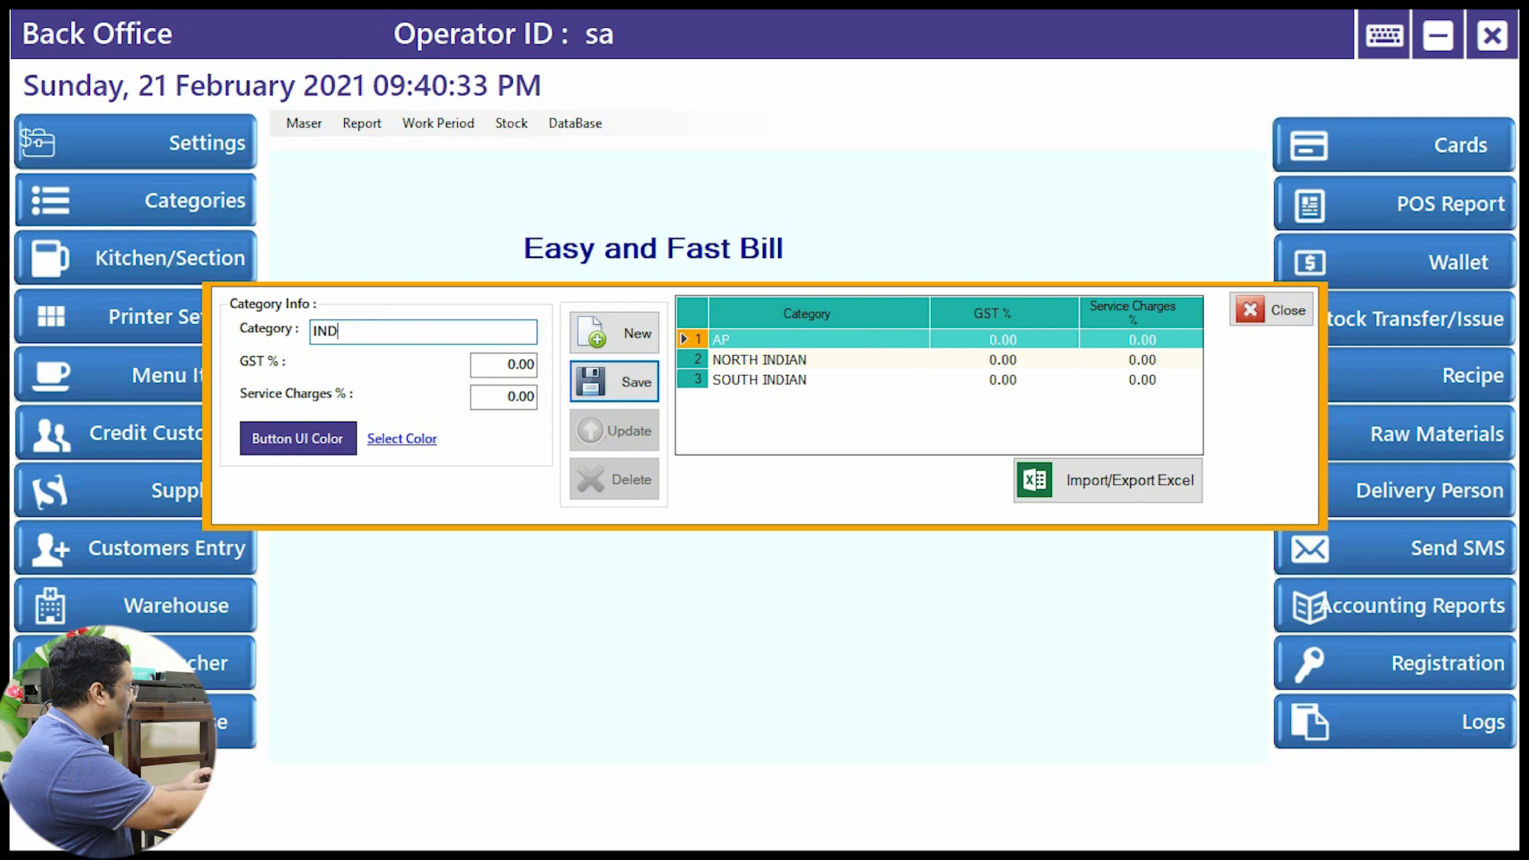
{"action": "type", "text": "IAN SWEETS"}
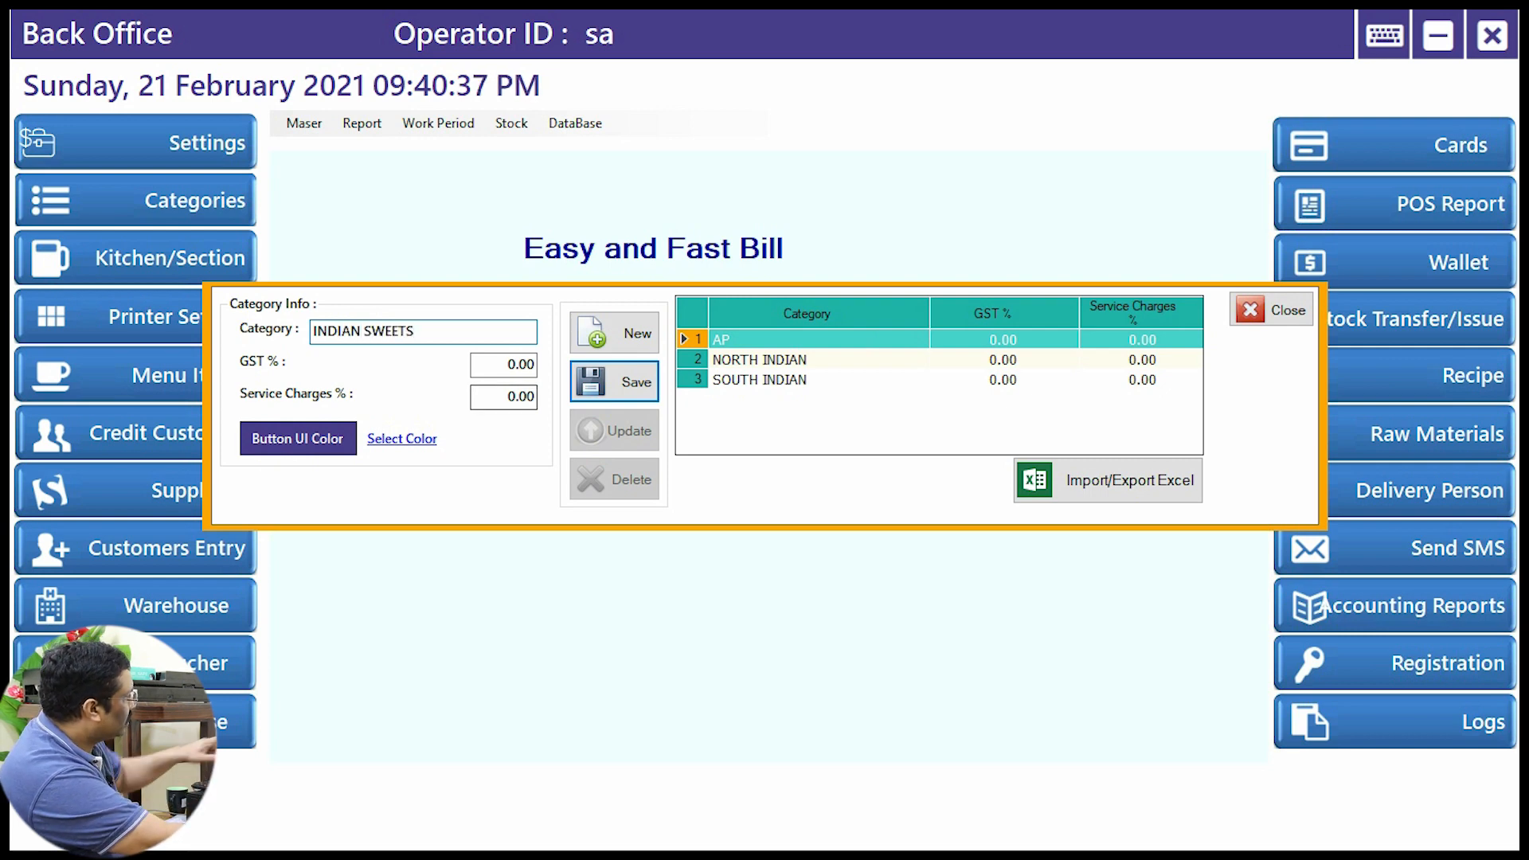
{"action": "key", "text": "Tab"}
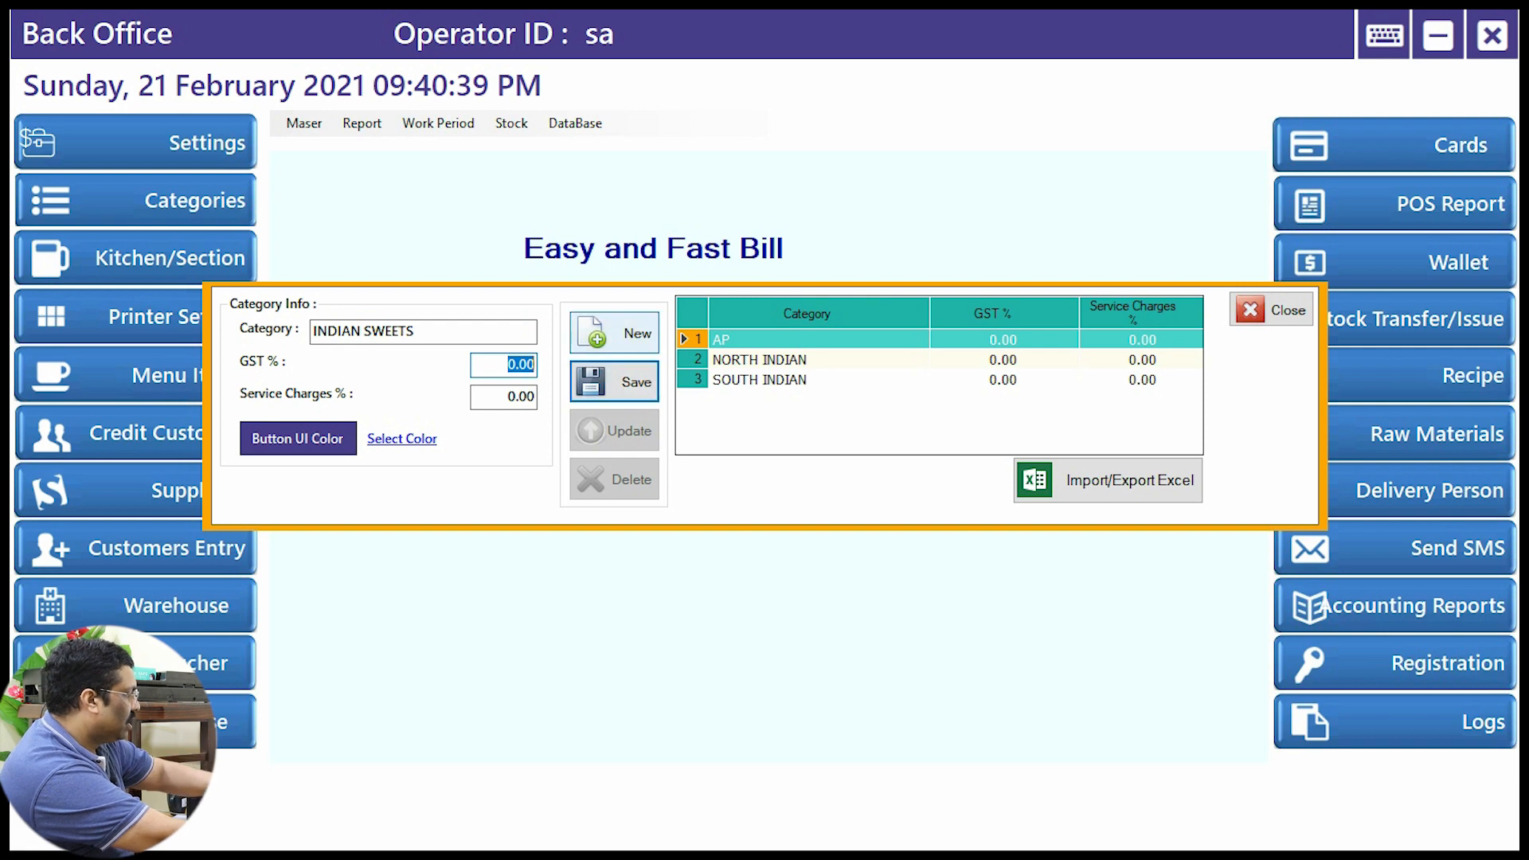
{"action": "type", "text": "6"}
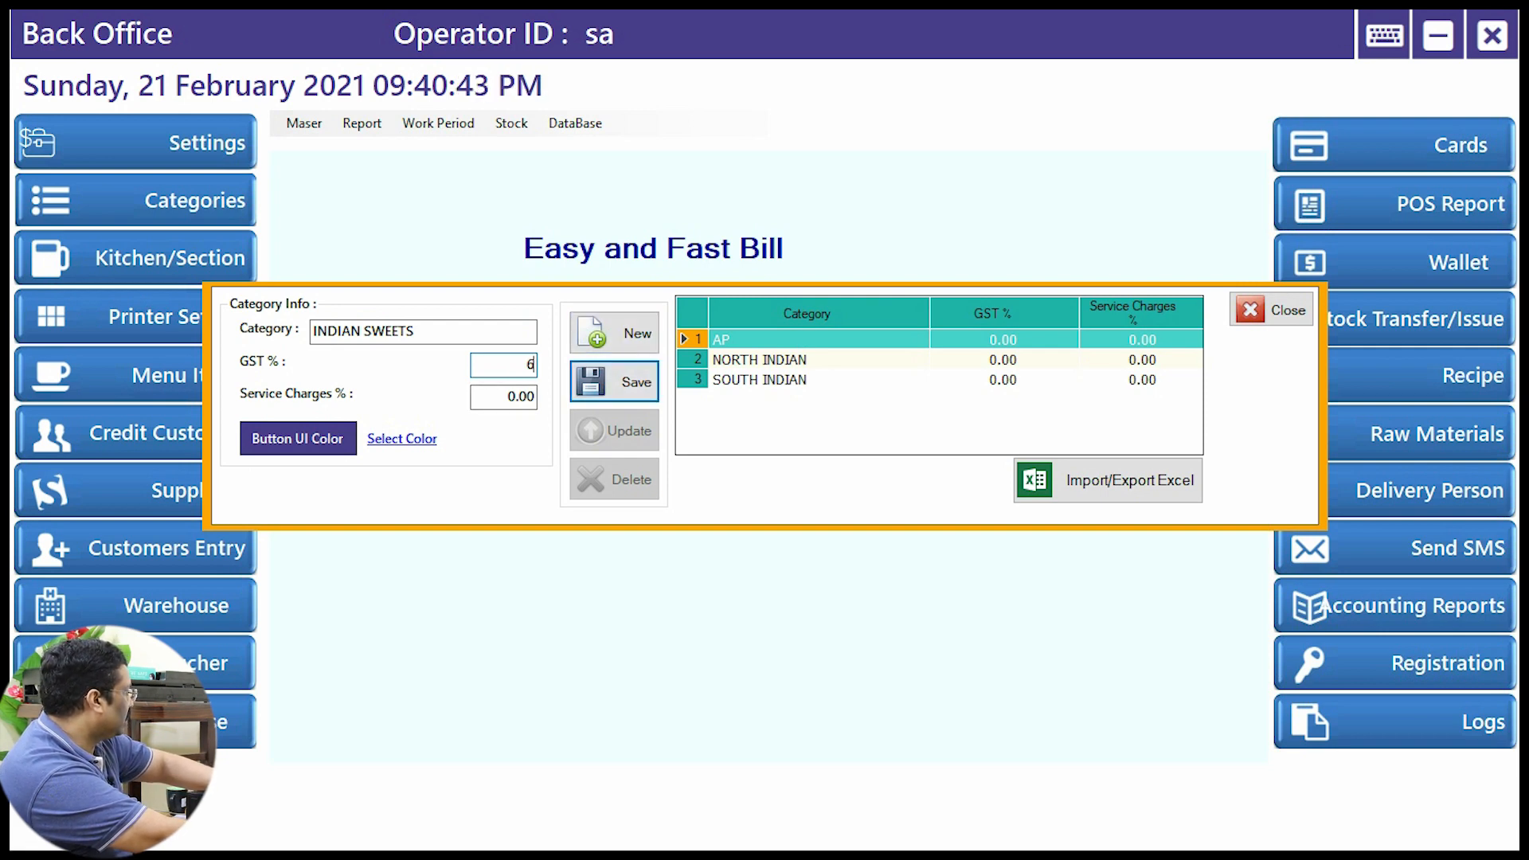
Step: Give the category a red button colour, save it, and close the category list
{"action": "left_click", "coordinate": [402, 439]}
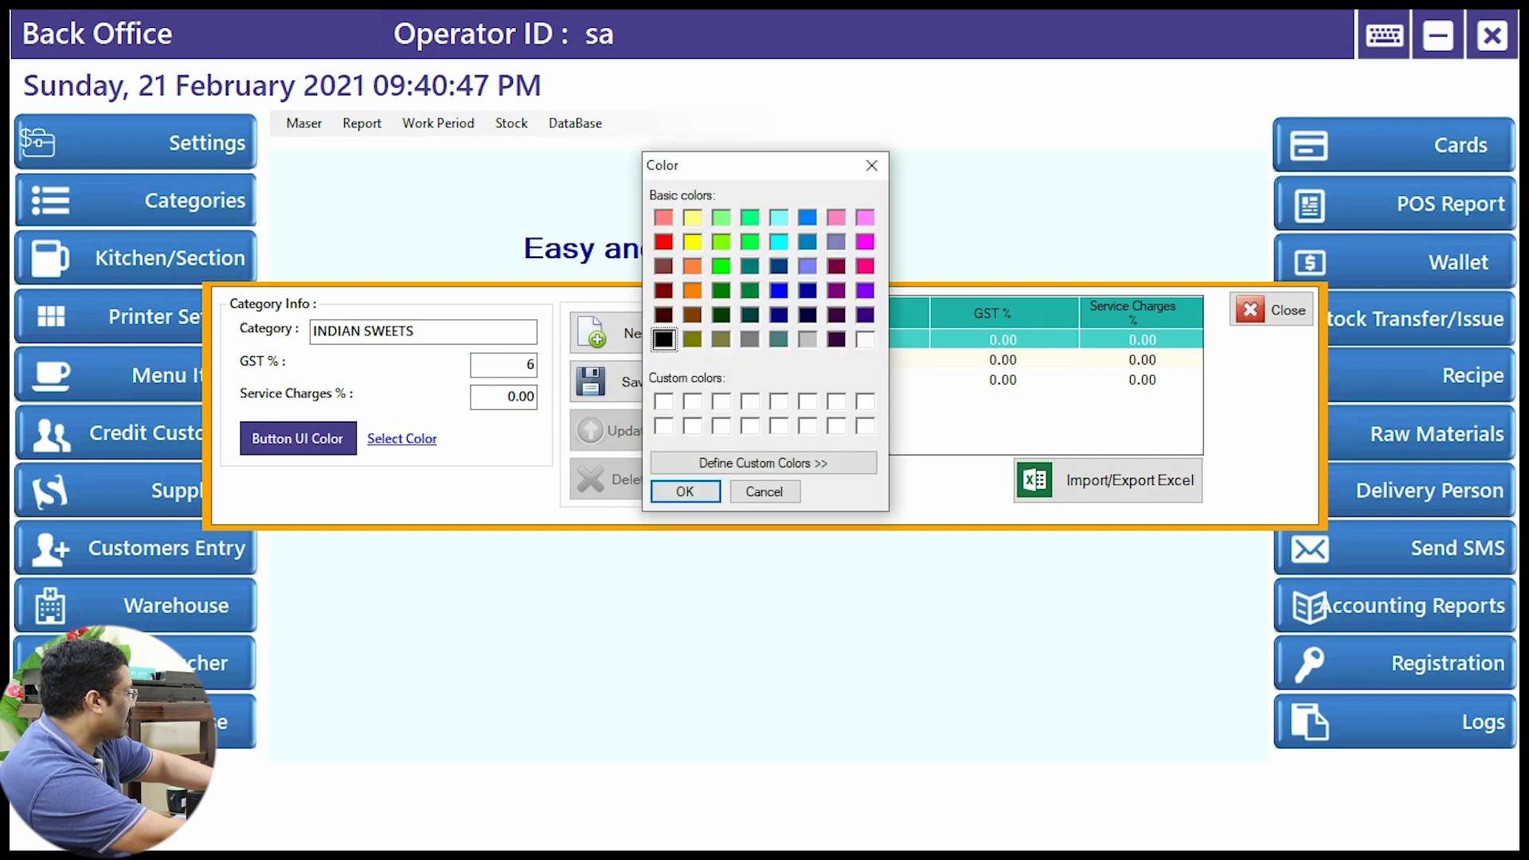
{"action": "left_click", "coordinate": [836, 242]}
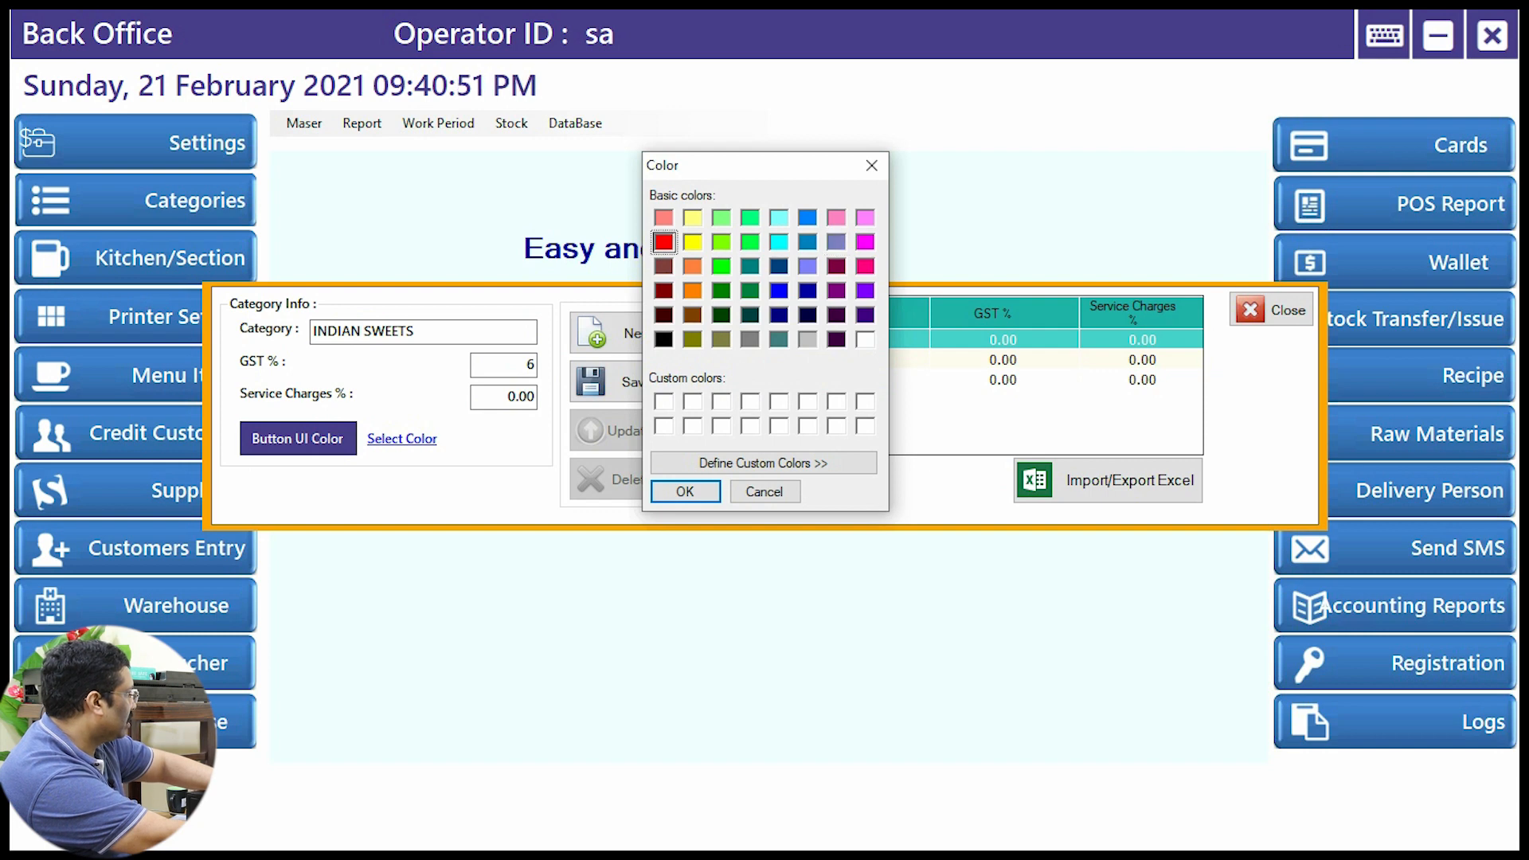
{"action": "left_click", "coordinate": [663, 242]}
{"action": "left_click", "coordinate": [685, 491]}
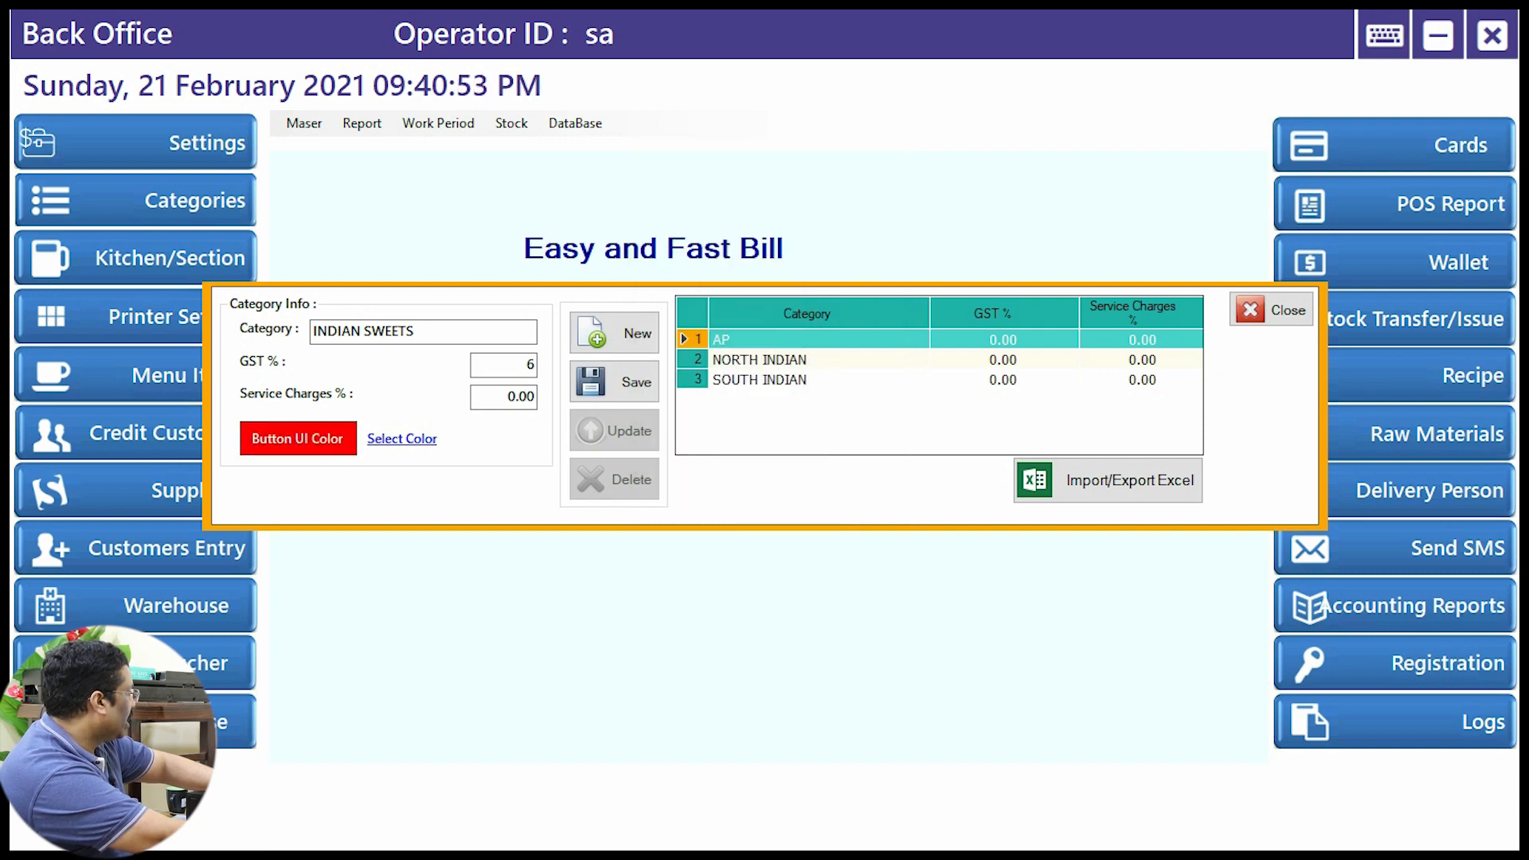
{"action": "left_click", "coordinate": [614, 383]}
{"action": "left_click", "coordinate": [813, 491]}
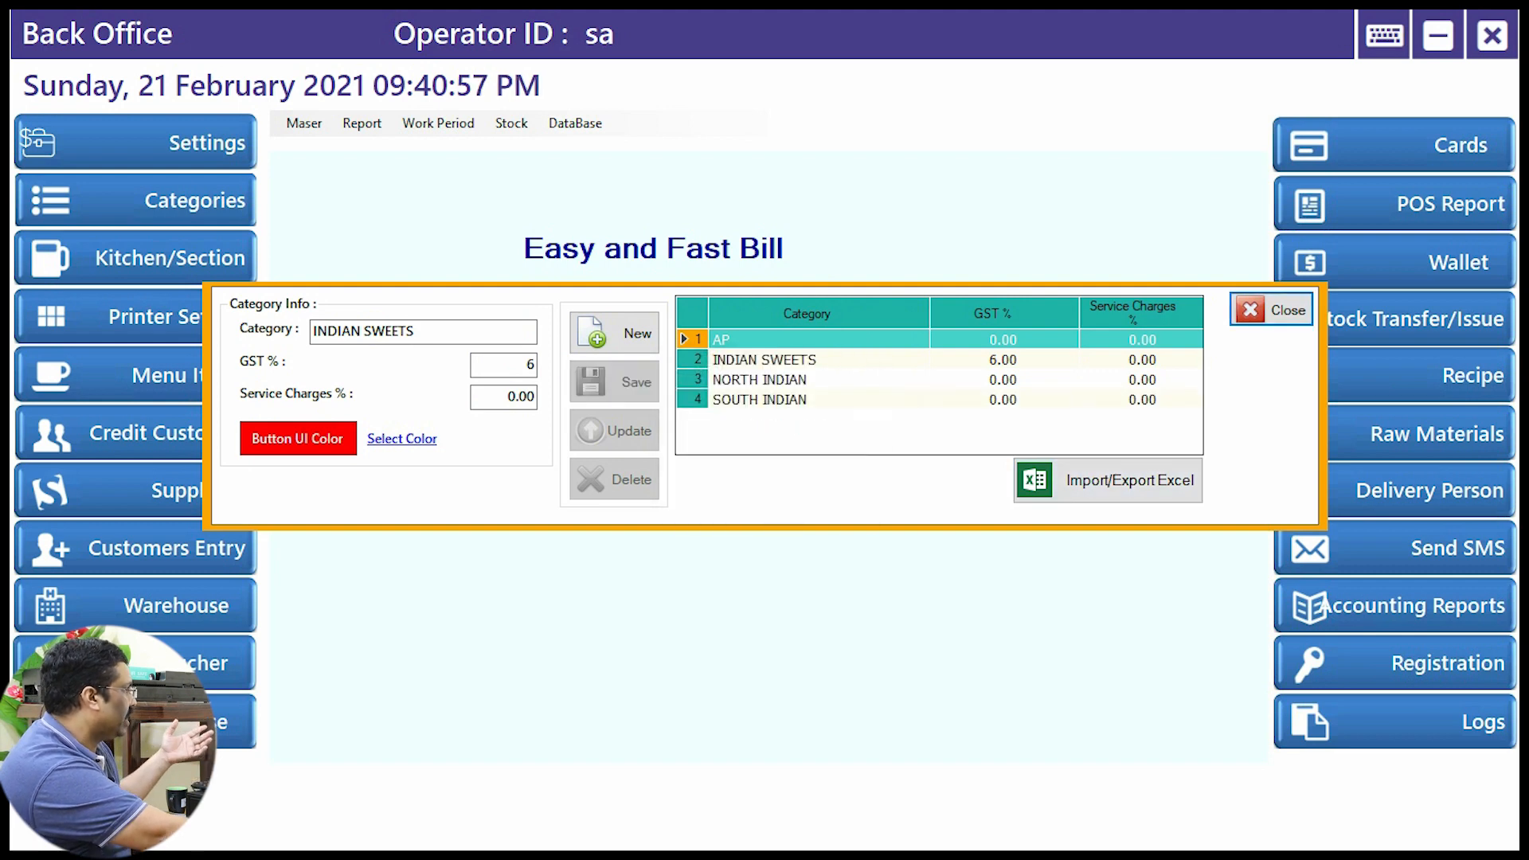
{"action": "left_click", "coordinate": [1271, 310]}
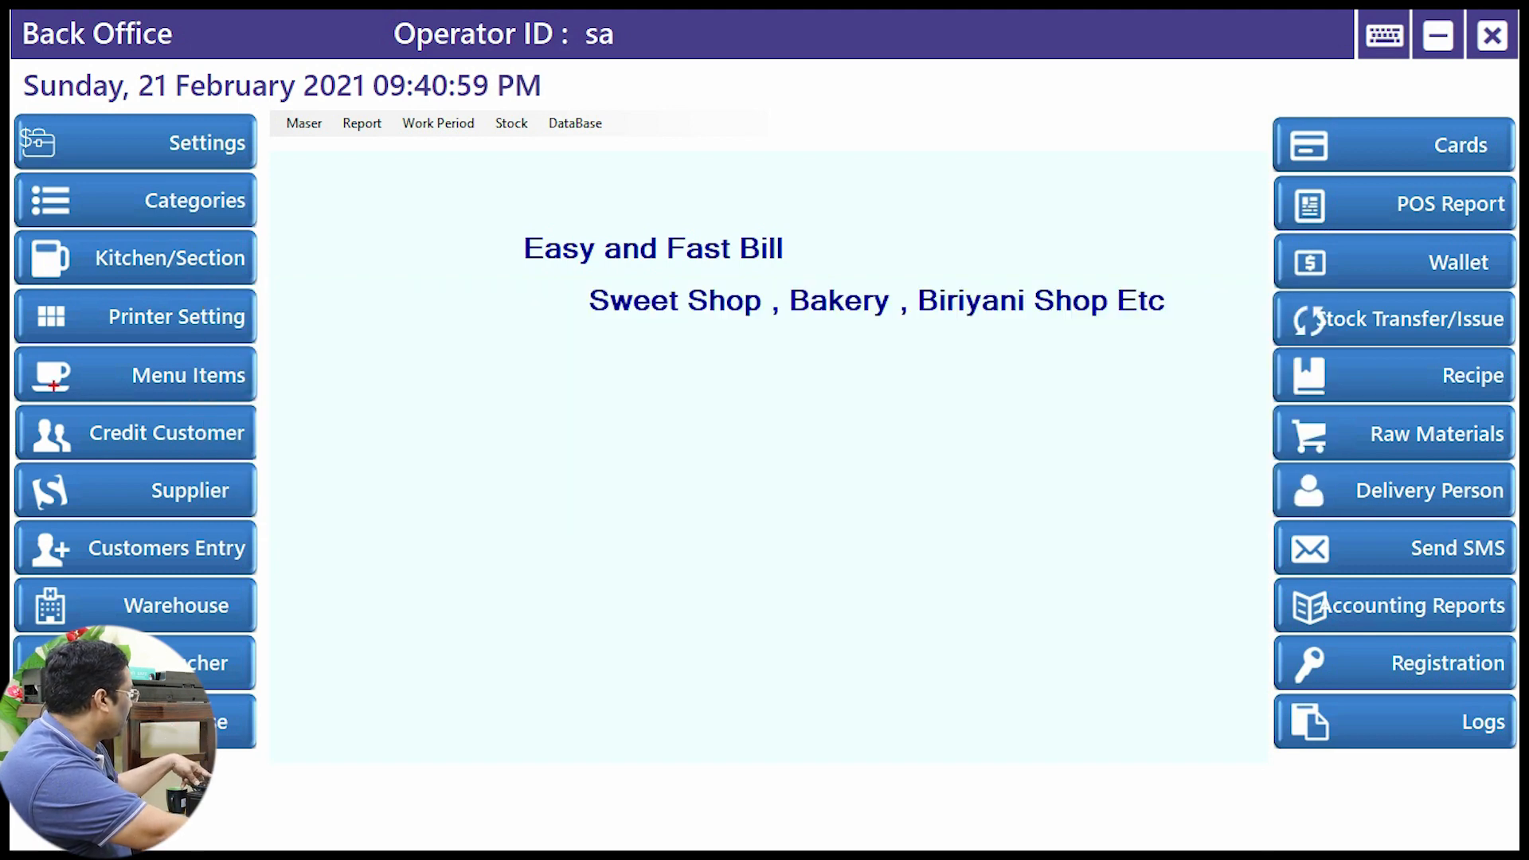
Step: Add menu item SWEET LADDU at rate 150 under INDIAN SWEETS with KOT section, then close the form
{"action": "left_click", "coordinate": [68, 358]}
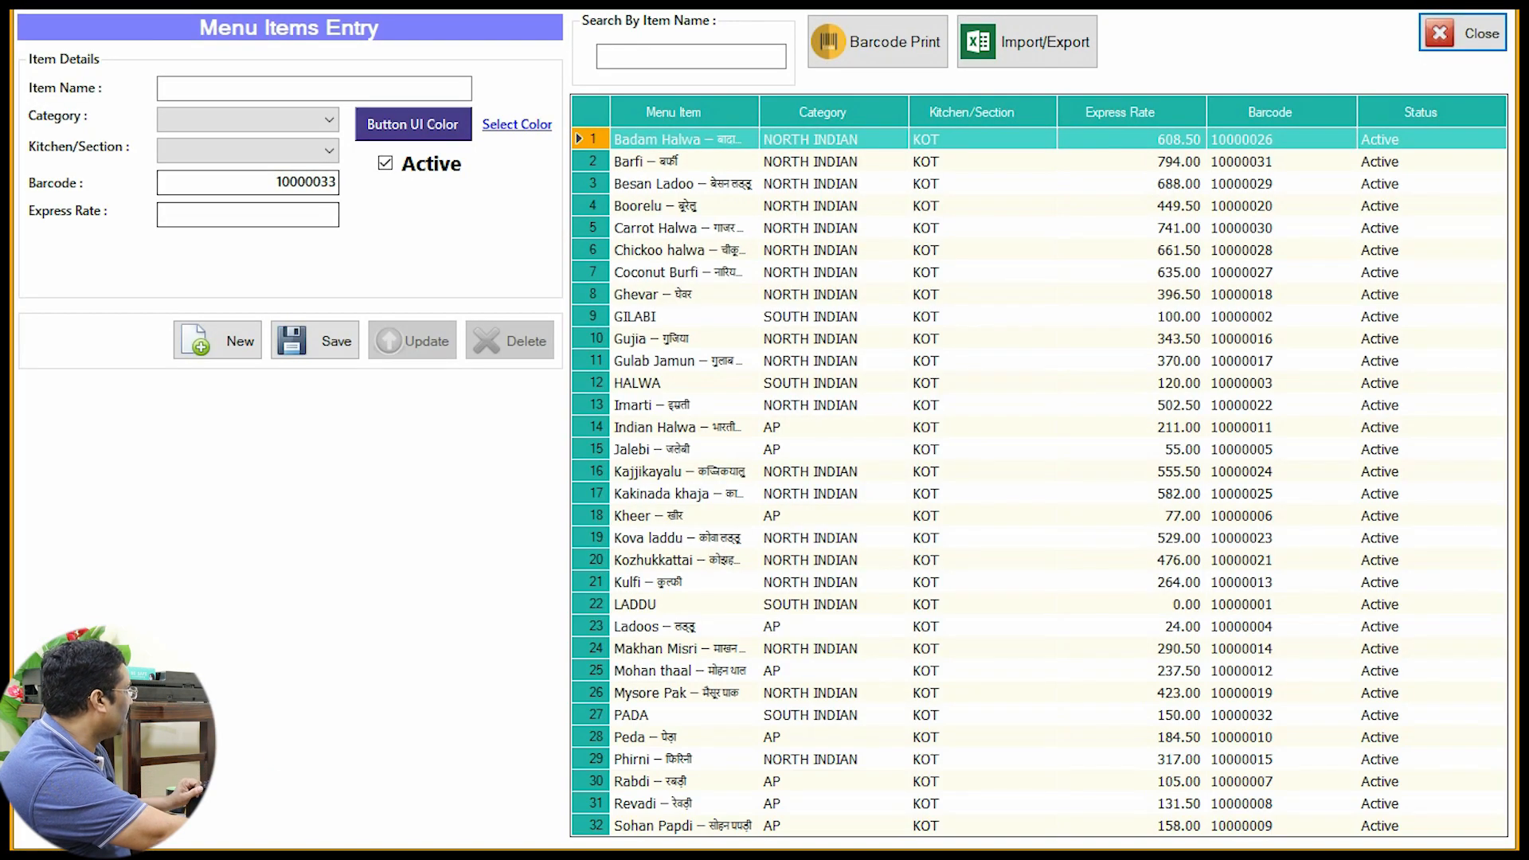
{"action": "left_click", "coordinate": [328, 119]}
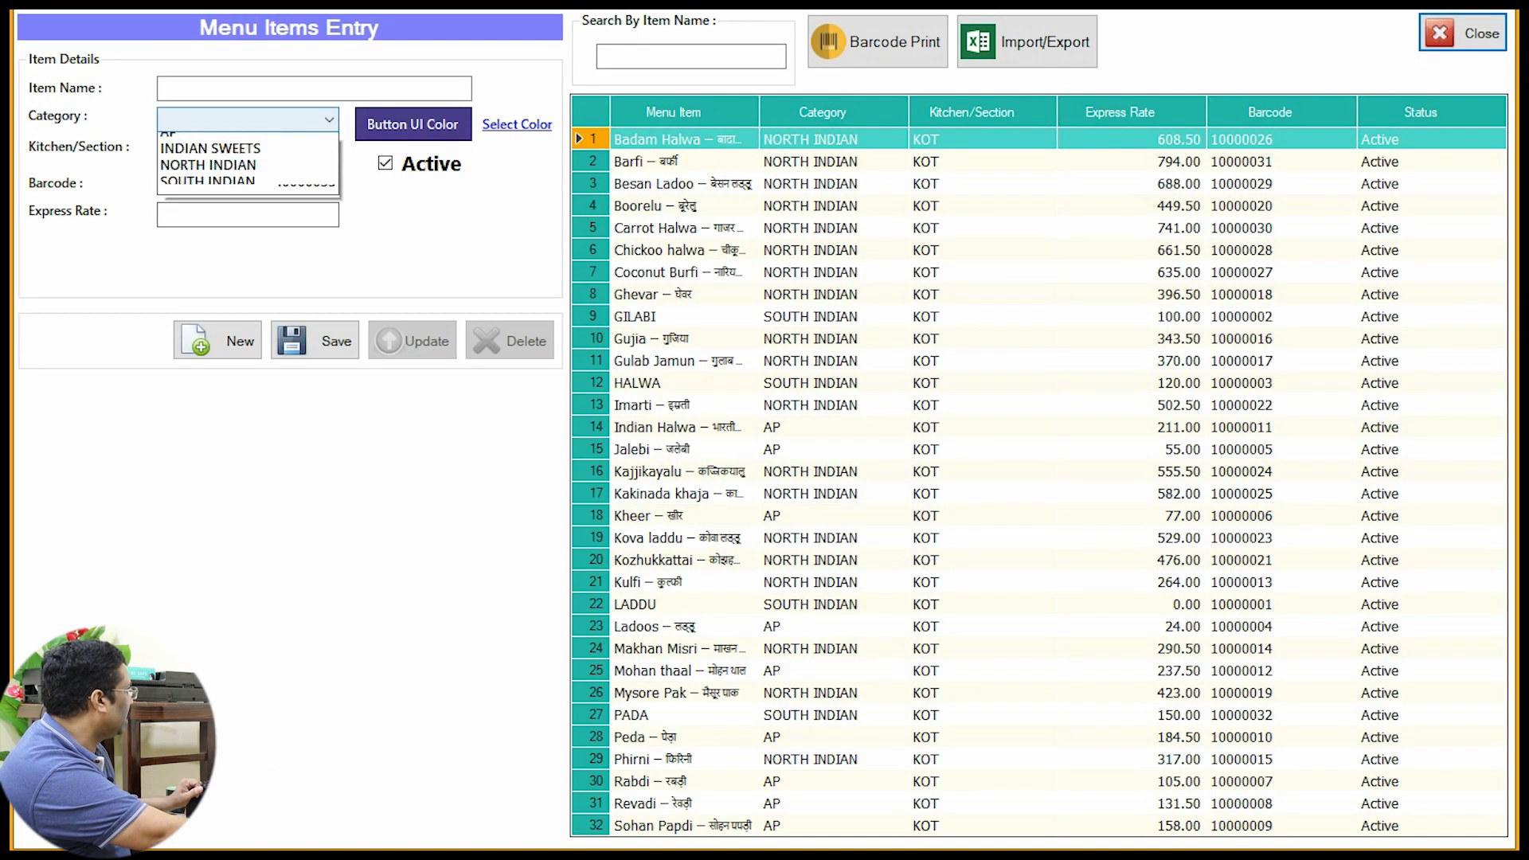
{"action": "left_click", "coordinate": [239, 159]}
{"action": "left_click", "coordinate": [319, 151]}
{"action": "left_click", "coordinate": [247, 173]}
{"action": "left_click", "coordinate": [314, 89]}
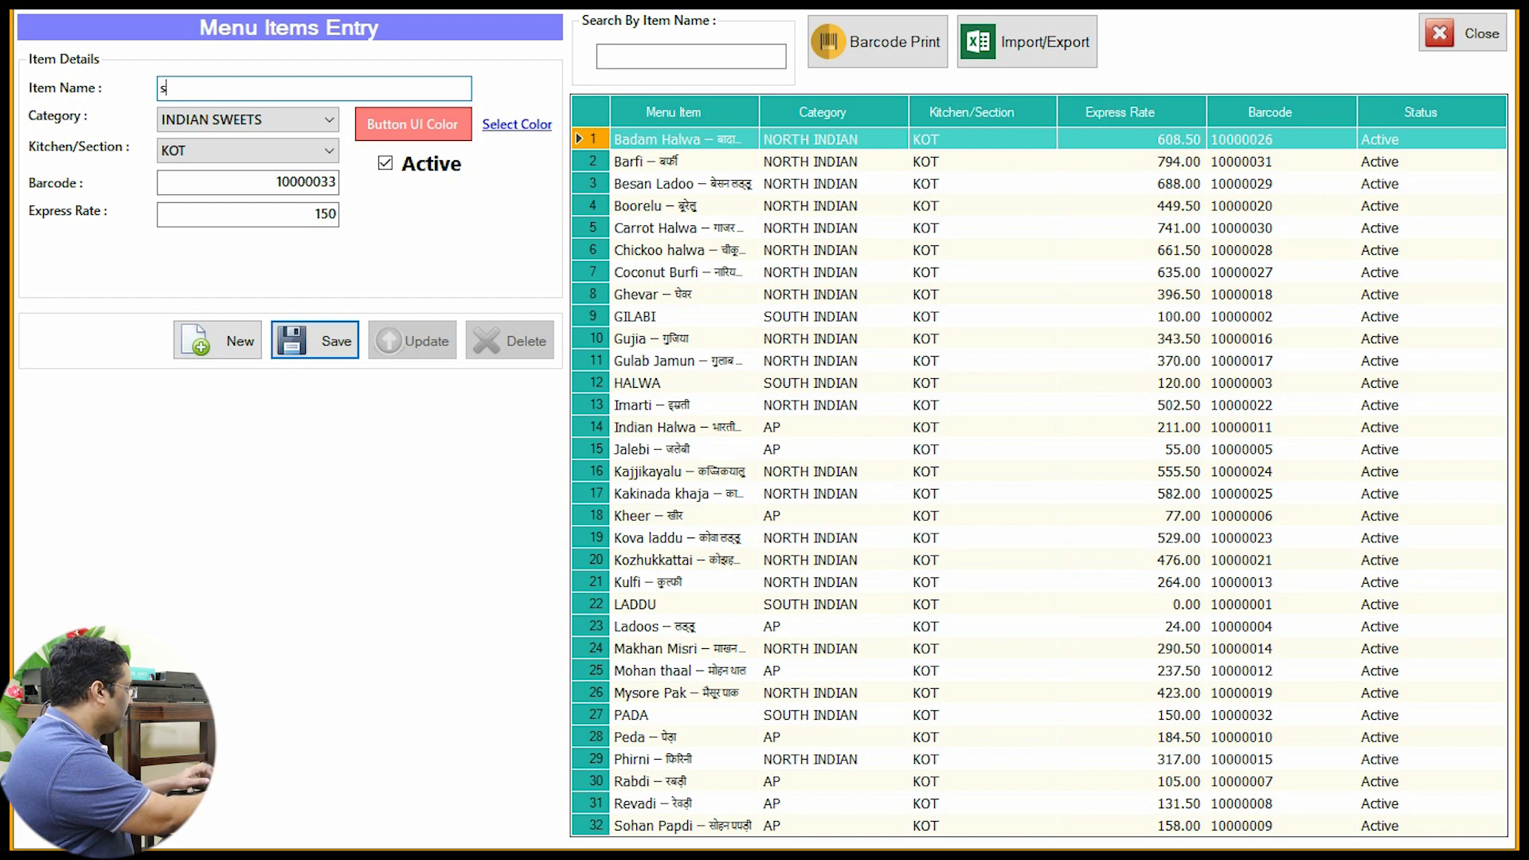
{"action": "key", "text": "BackSpace"}
{"action": "key", "text": "BackSpace"}
{"action": "type", "text": "SWEET LADDU"}
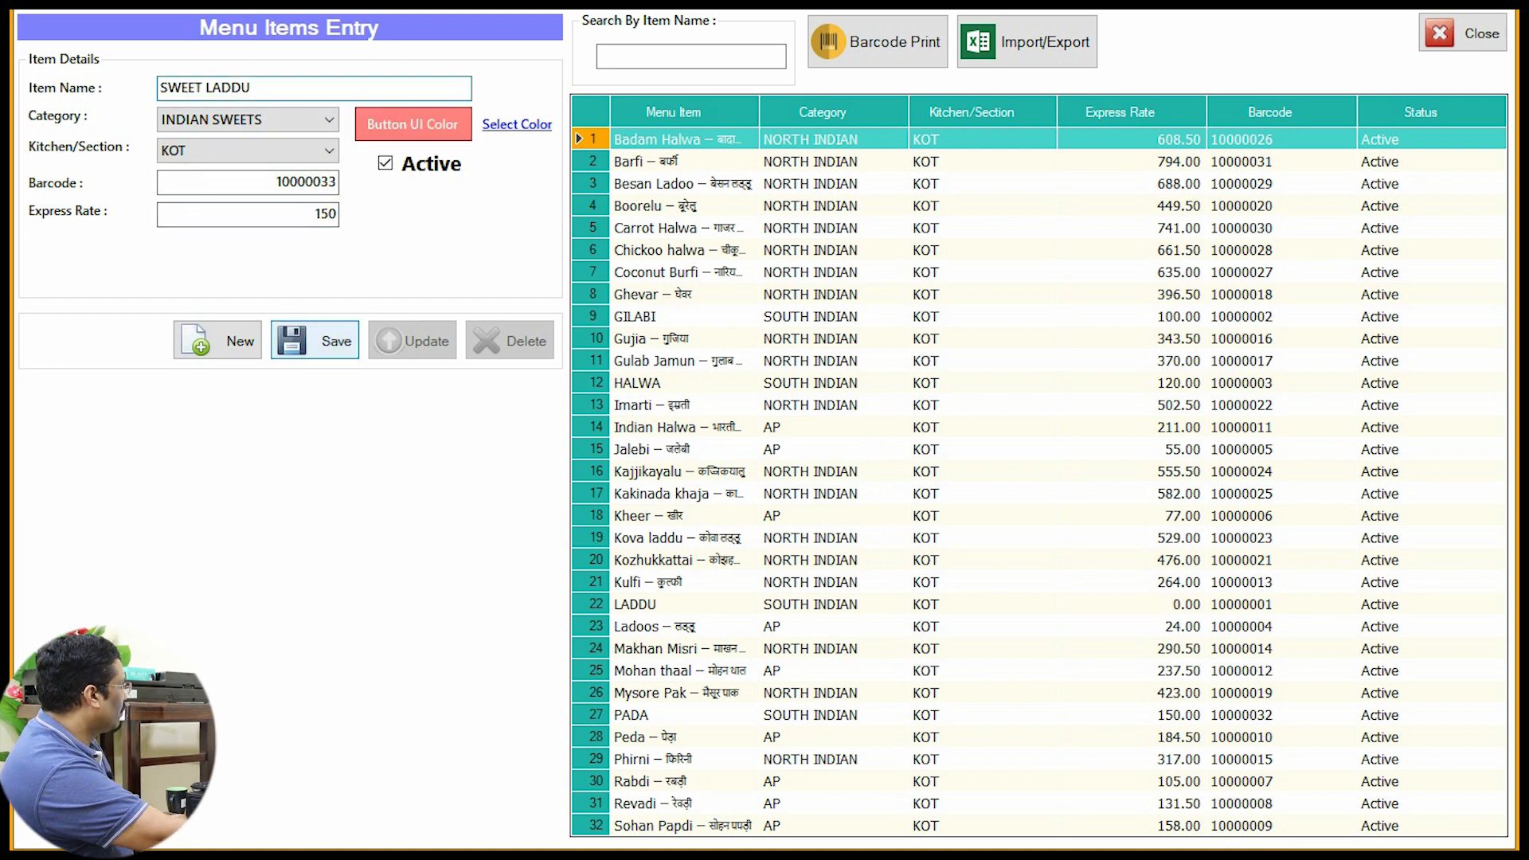
{"action": "key", "text": "Return"}
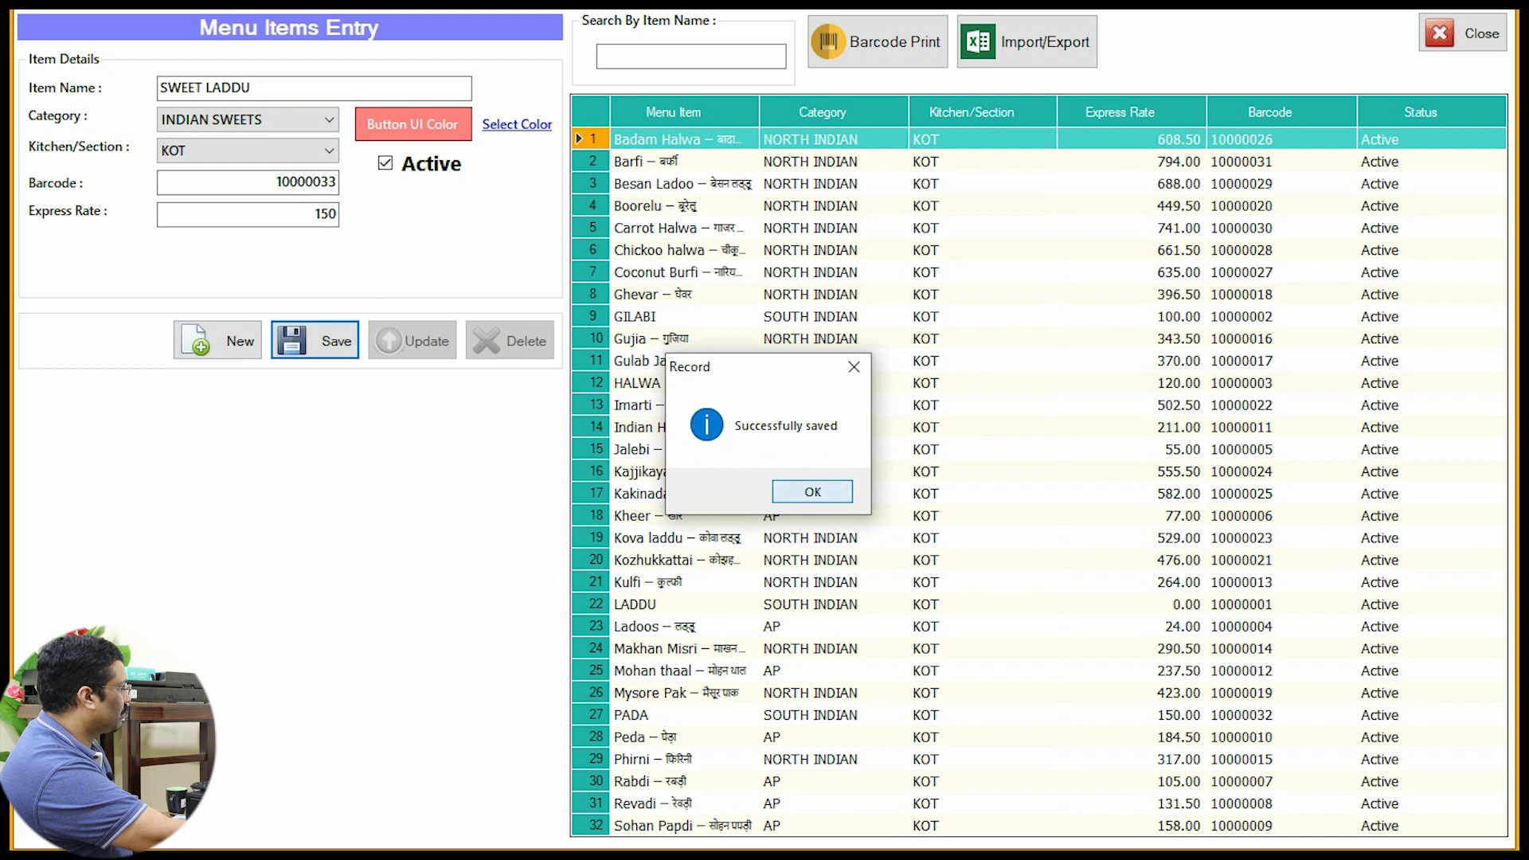
{"action": "left_click", "coordinate": [812, 491]}
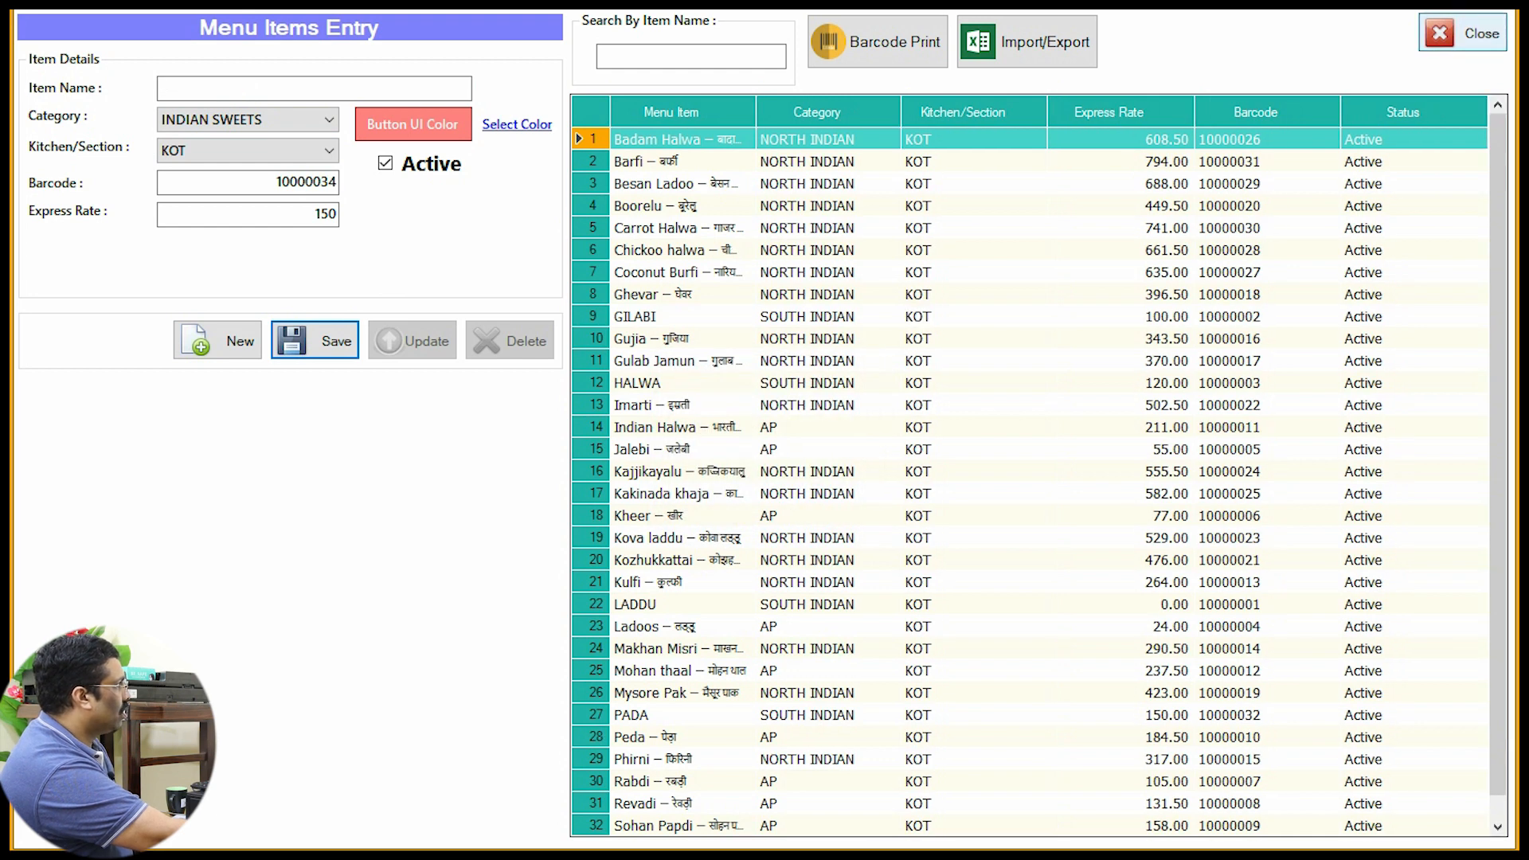
{"action": "left_click", "coordinate": [1463, 34]}
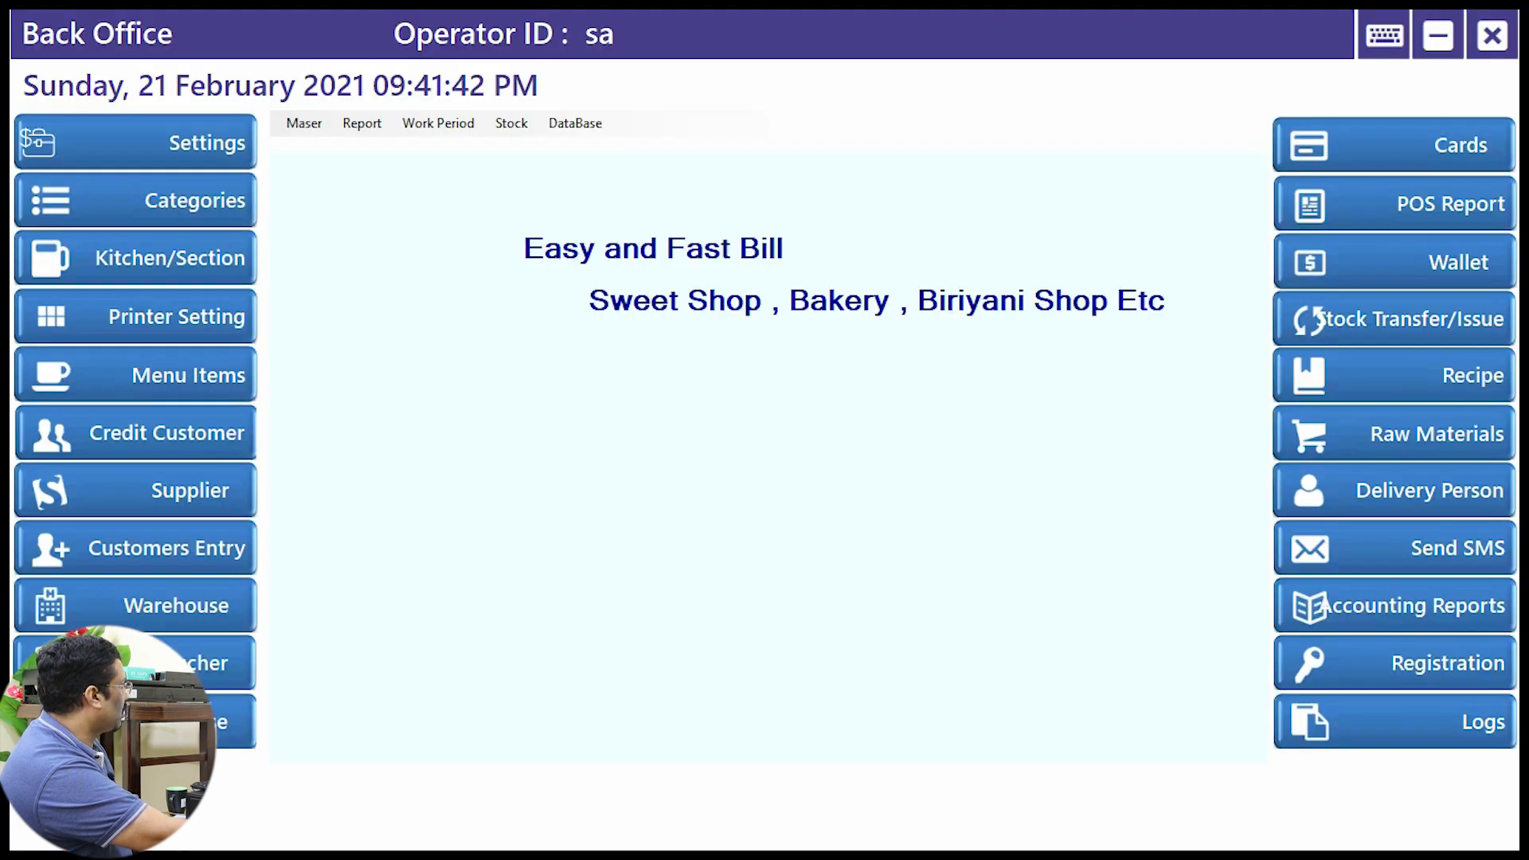
Step: Close POS billing, log out and back in with the PIN, and reopen POS billing
{"action": "left_click", "coordinate": [1492, 36]}
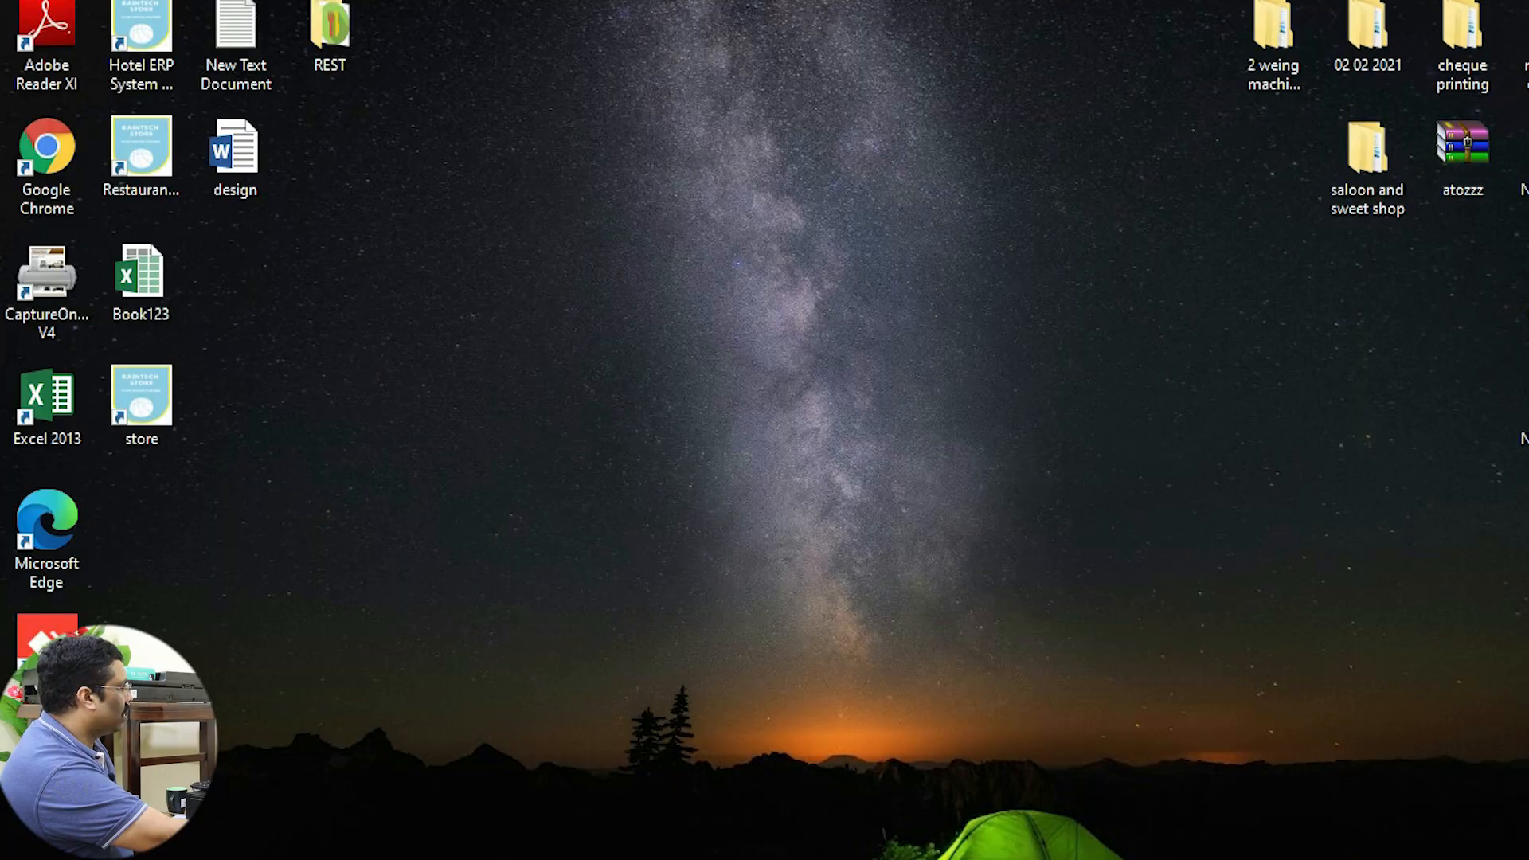
{"action": "mouse_move", "coordinate": [709, 858]}
{"action": "left_click", "coordinate": [842, 797]}
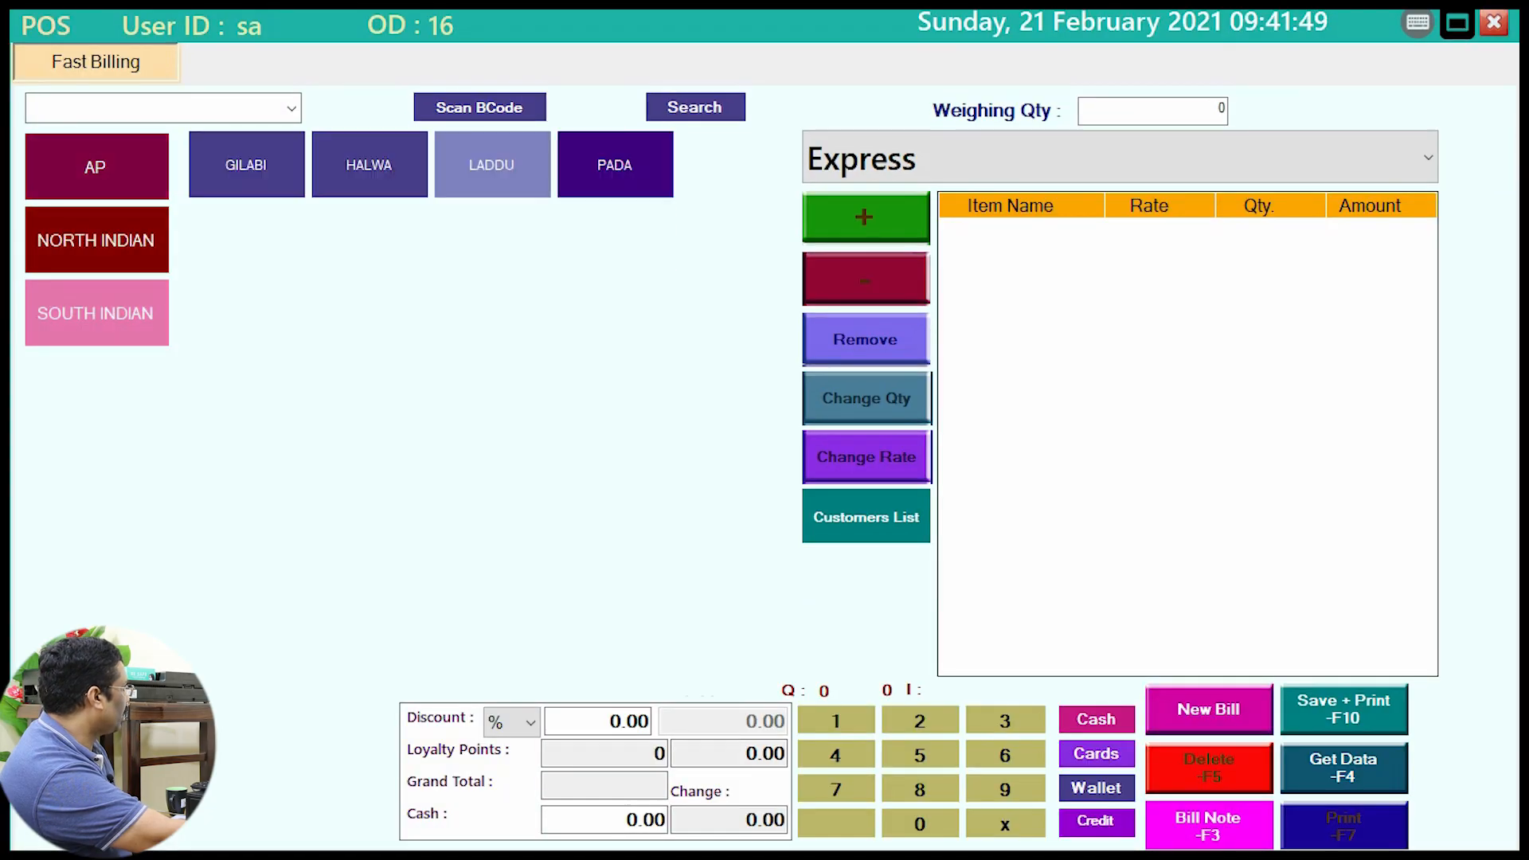
{"action": "left_click", "coordinate": [1494, 23]}
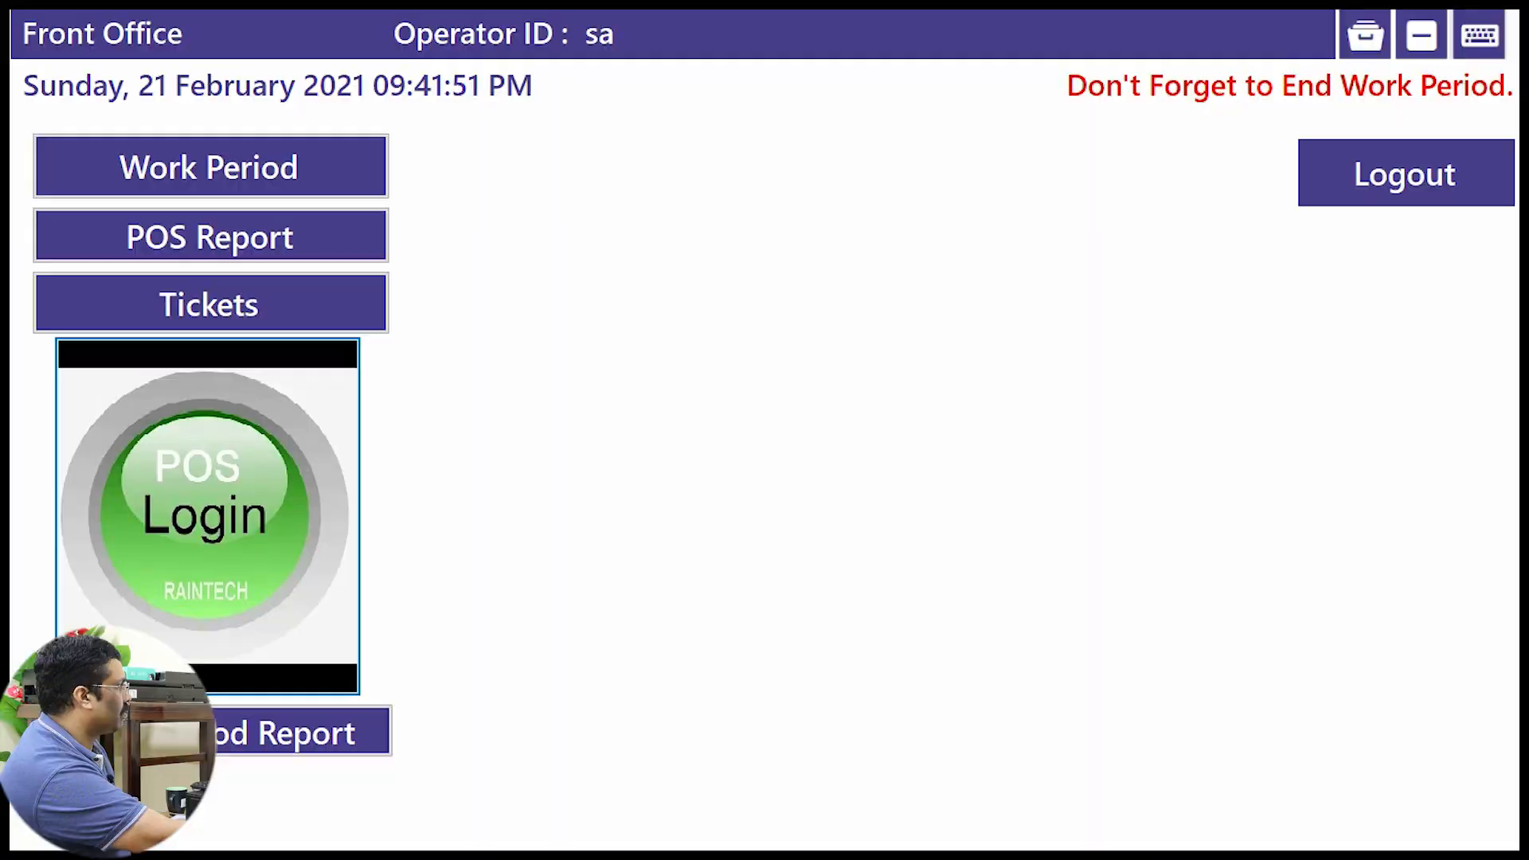
{"action": "left_click", "coordinate": [1405, 173]}
{"action": "left_click", "coordinate": [675, 481]}
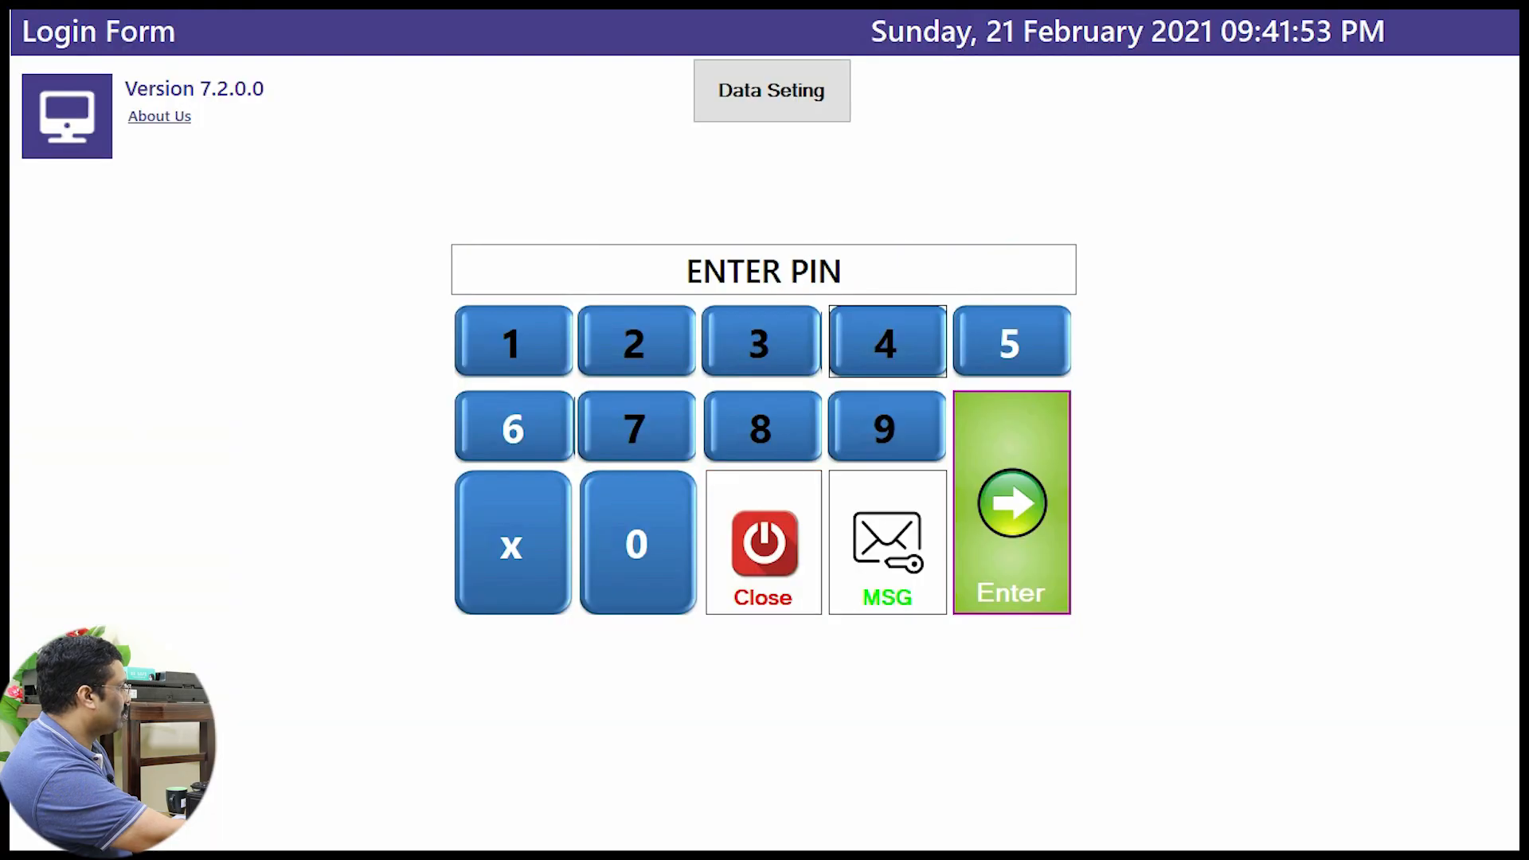
{"action": "type", "text": "123"}
{"action": "key", "text": "Return"}
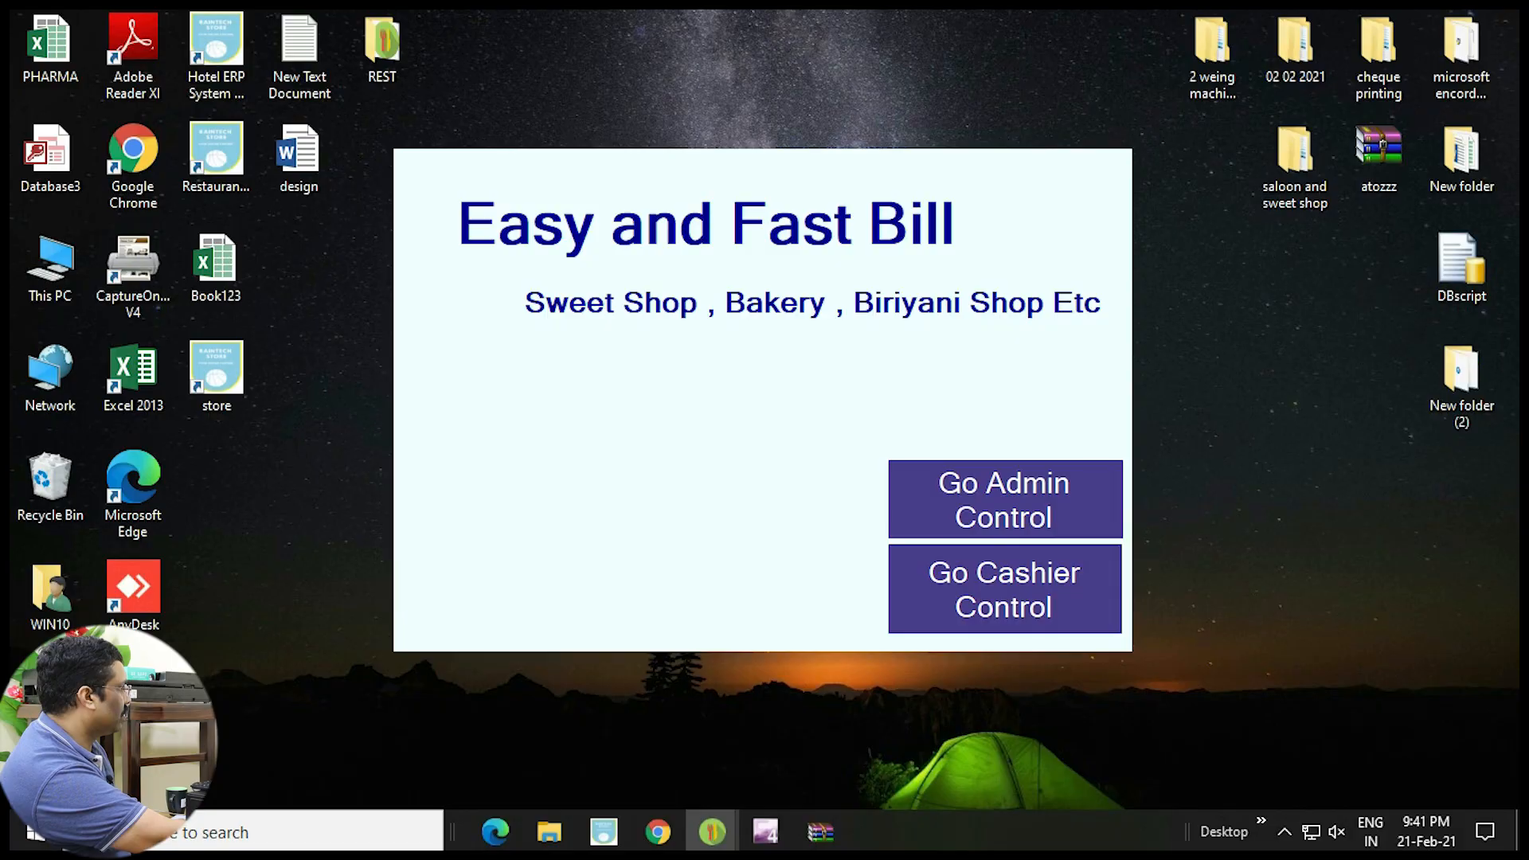
{"action": "left_click", "coordinate": [1005, 589]}
{"action": "left_click", "coordinate": [207, 514]}
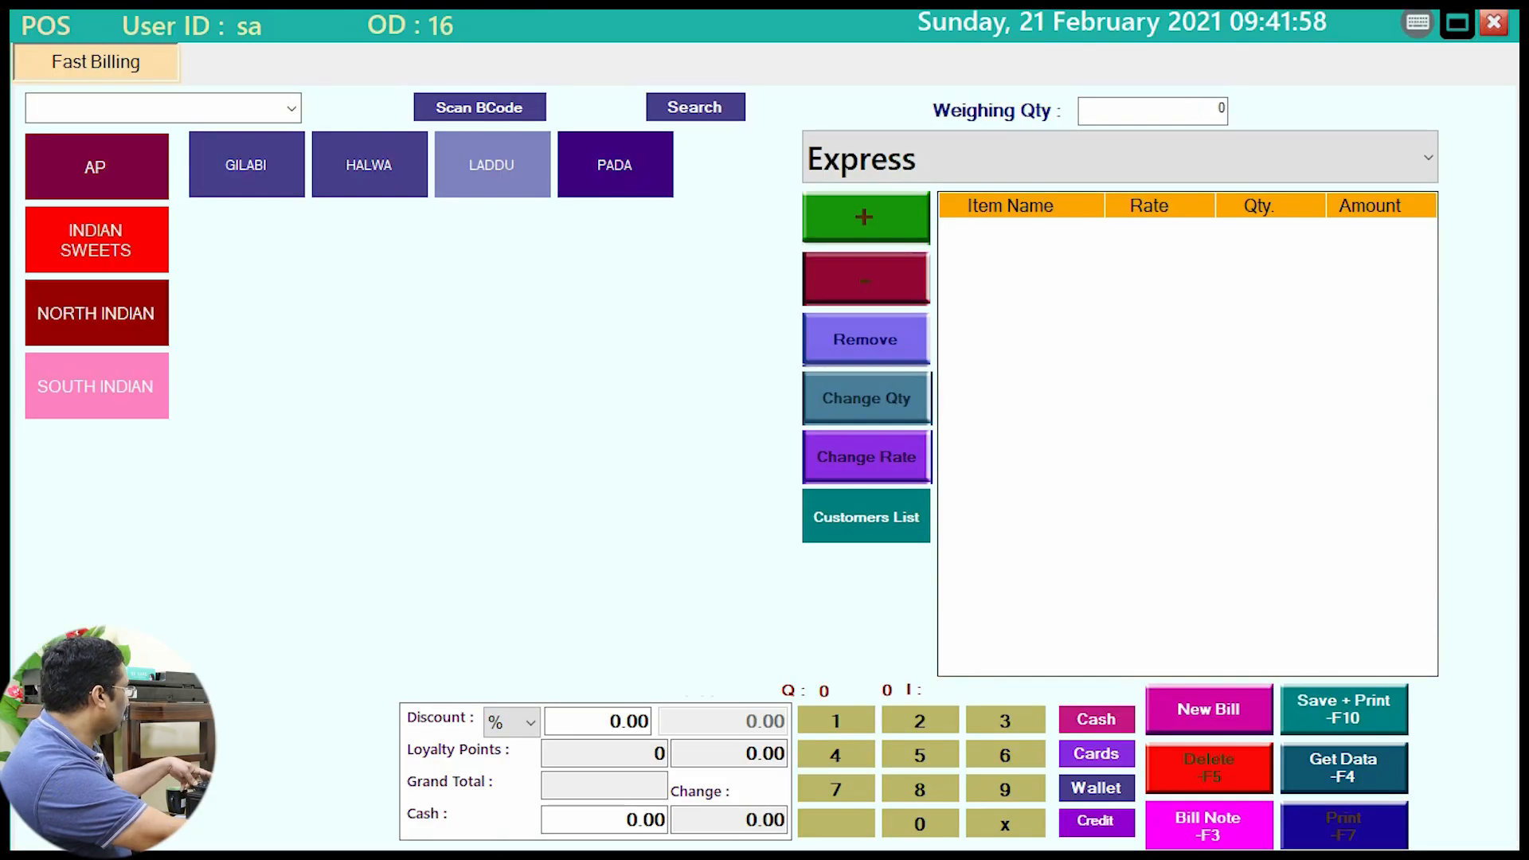
Step: Bill one SWEET LADDU from INDIAN SWEETS, then save and print the bill
{"action": "left_click_drag", "start_coordinate": [36, 199], "coordinate": [235, 284]}
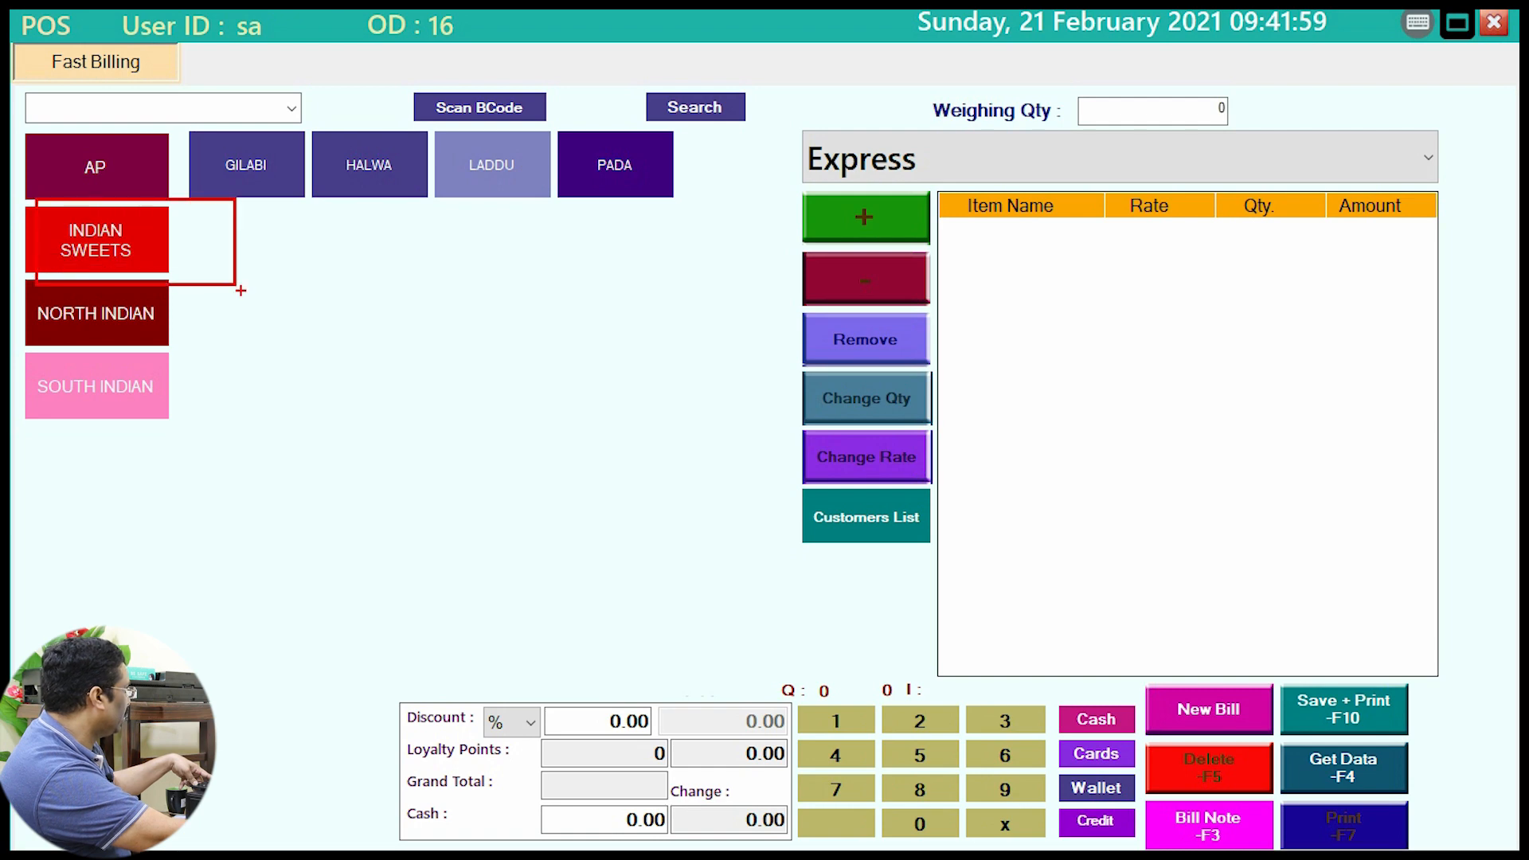
{"action": "left_click", "coordinate": [96, 239]}
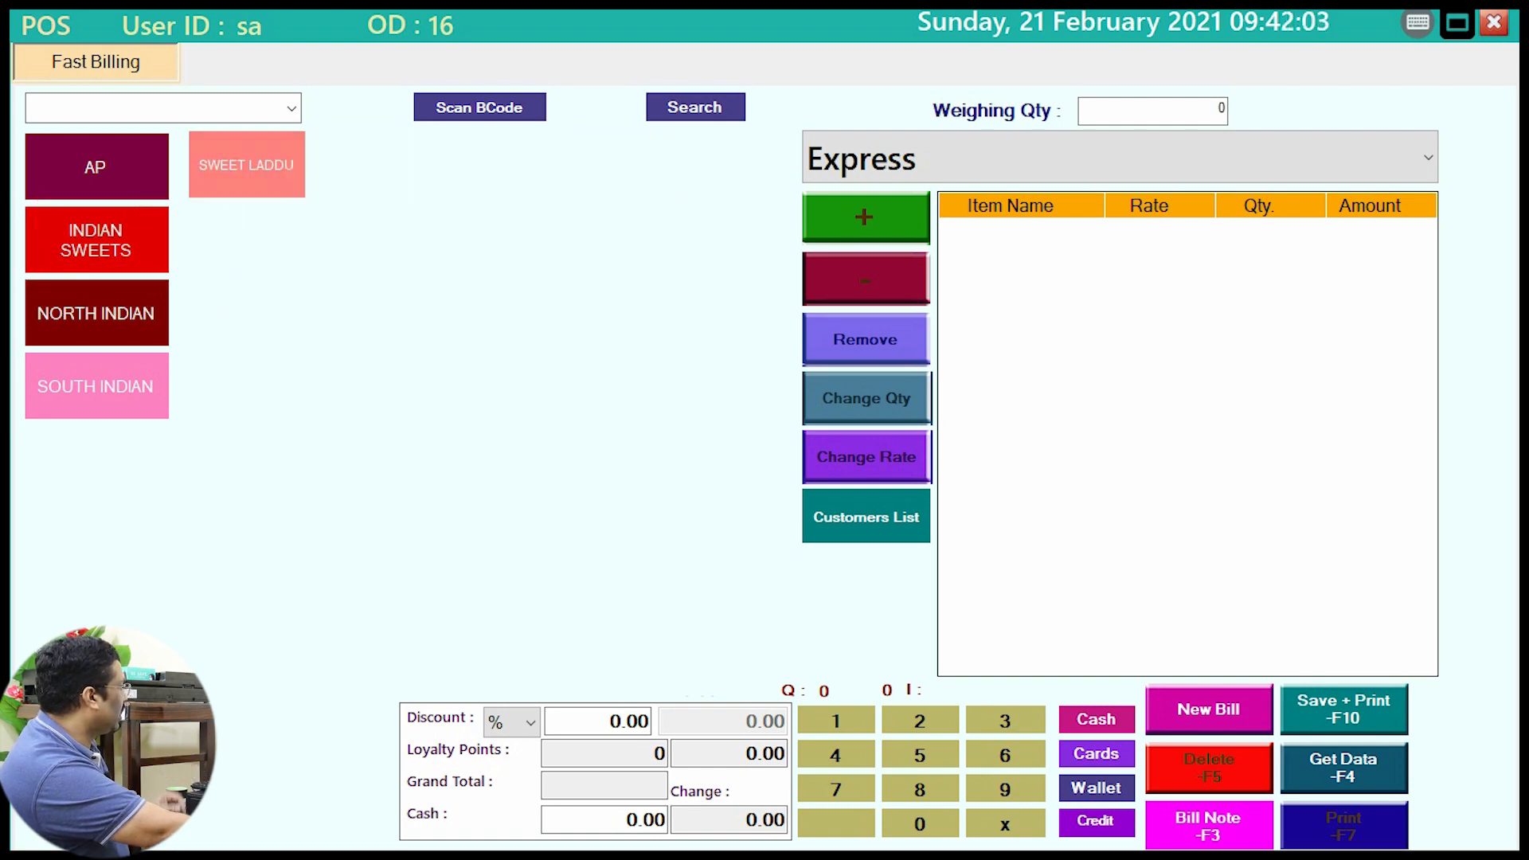
{"action": "left_click", "coordinate": [246, 165]}
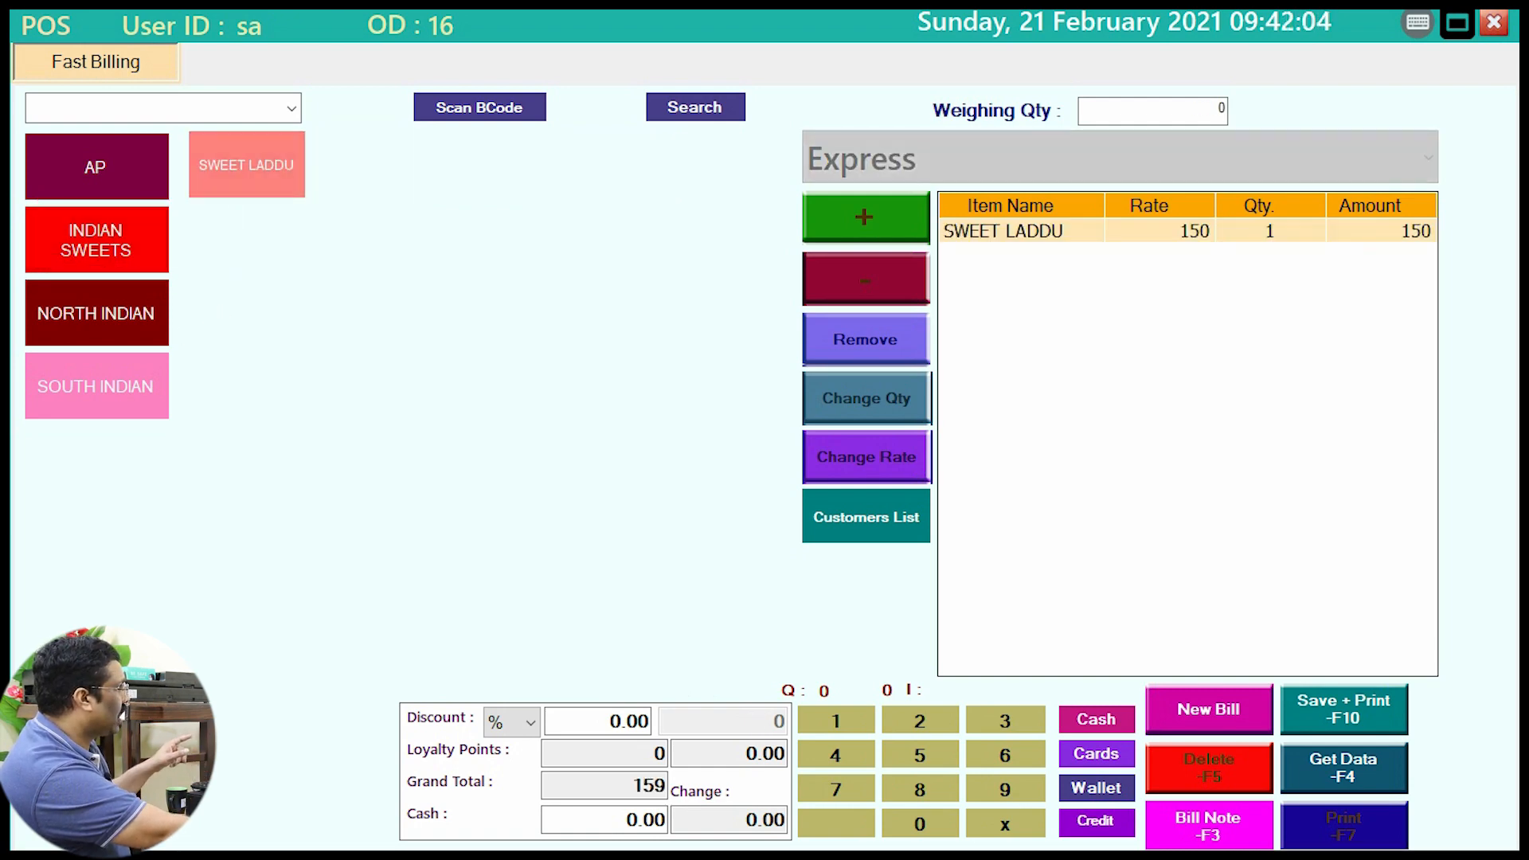
{"action": "key", "text": "F10"}
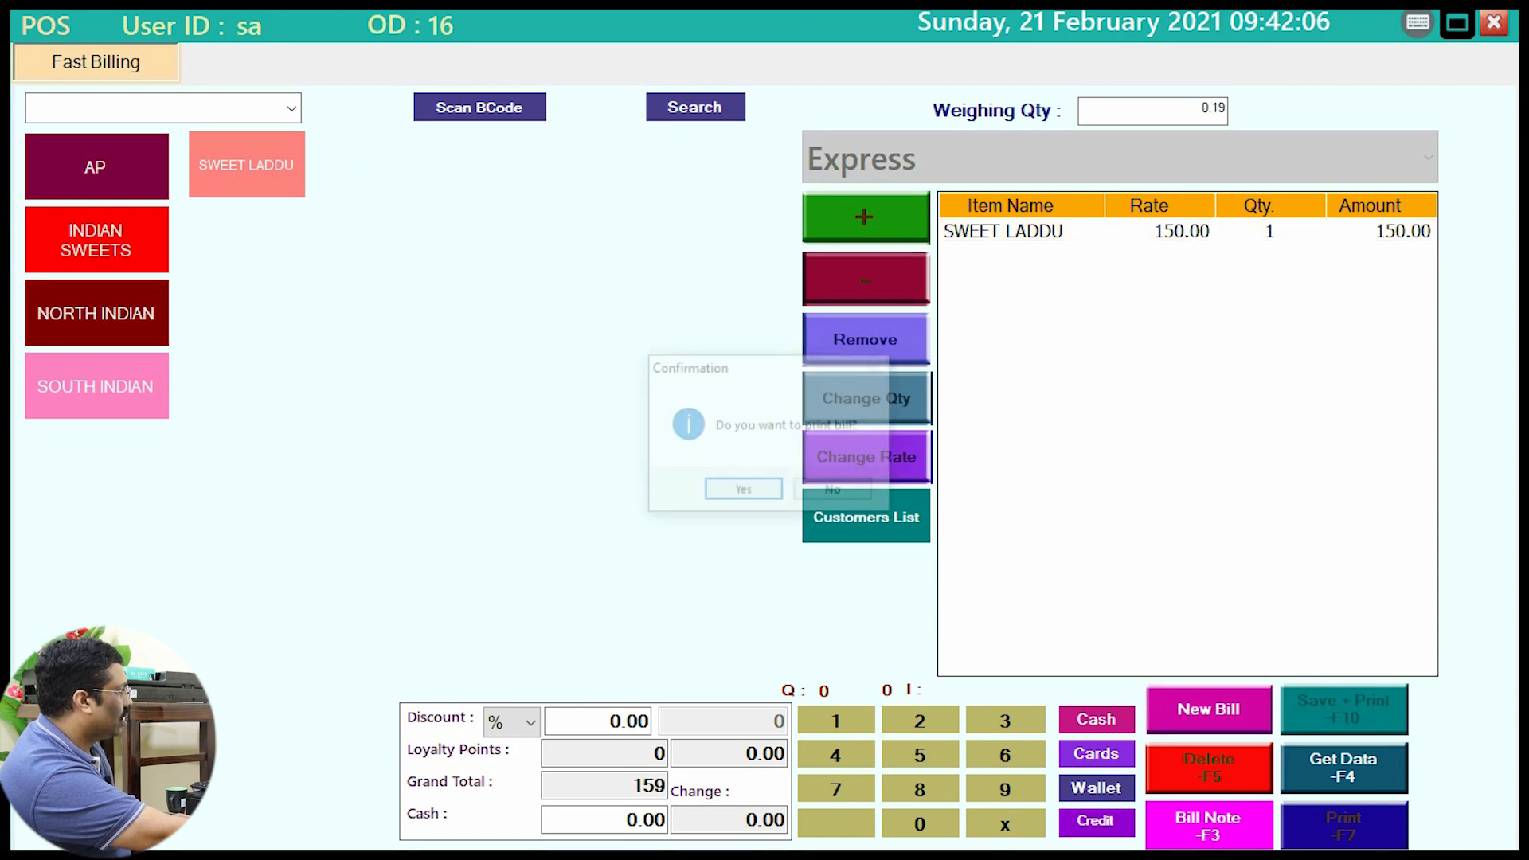
{"action": "key", "text": "Return"}
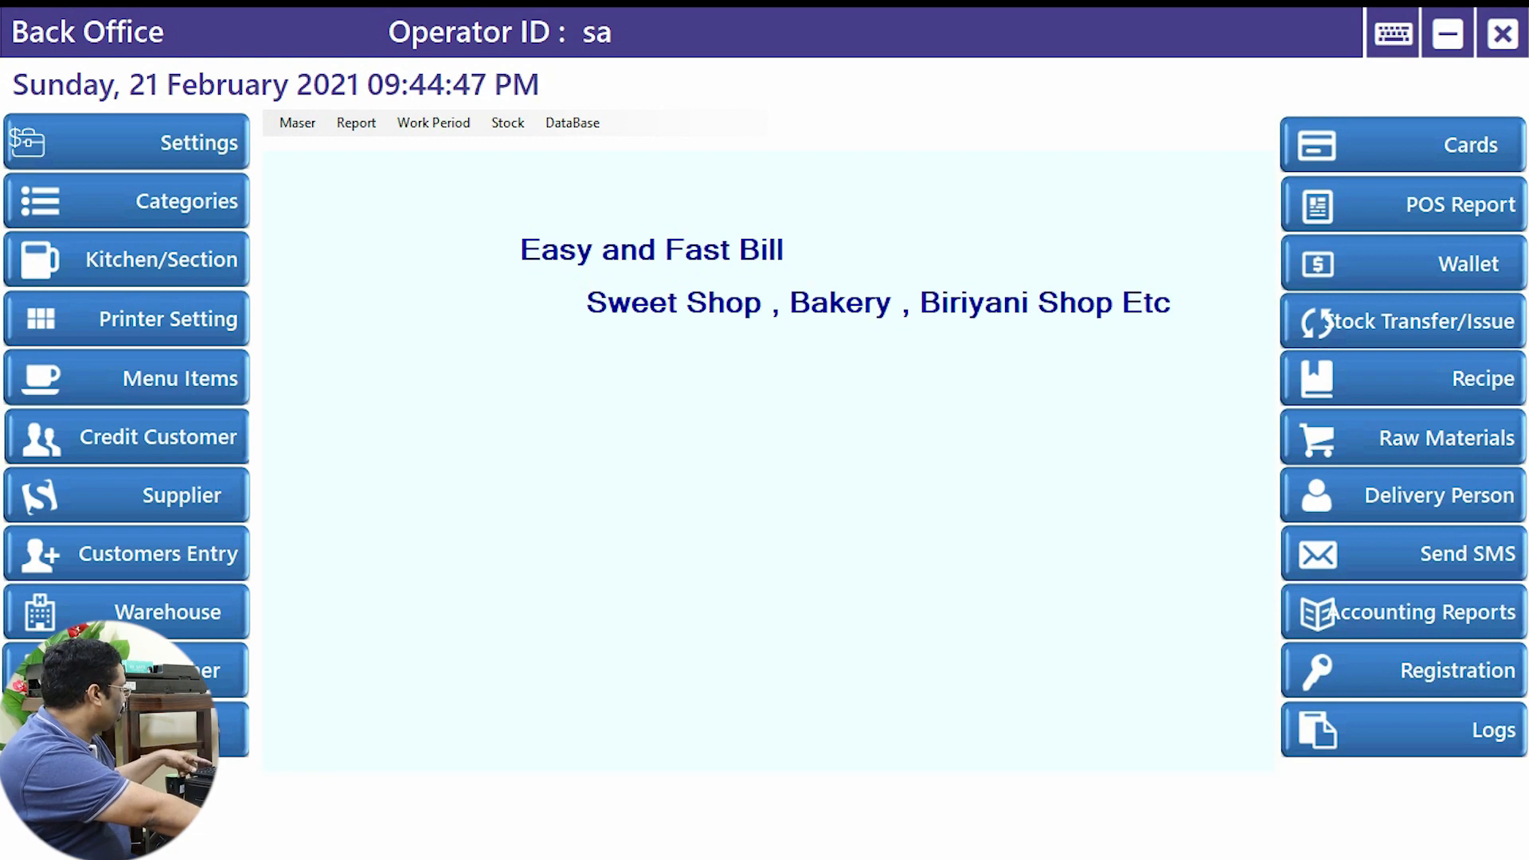
{"action": "left_click", "coordinate": [1313, 203]}
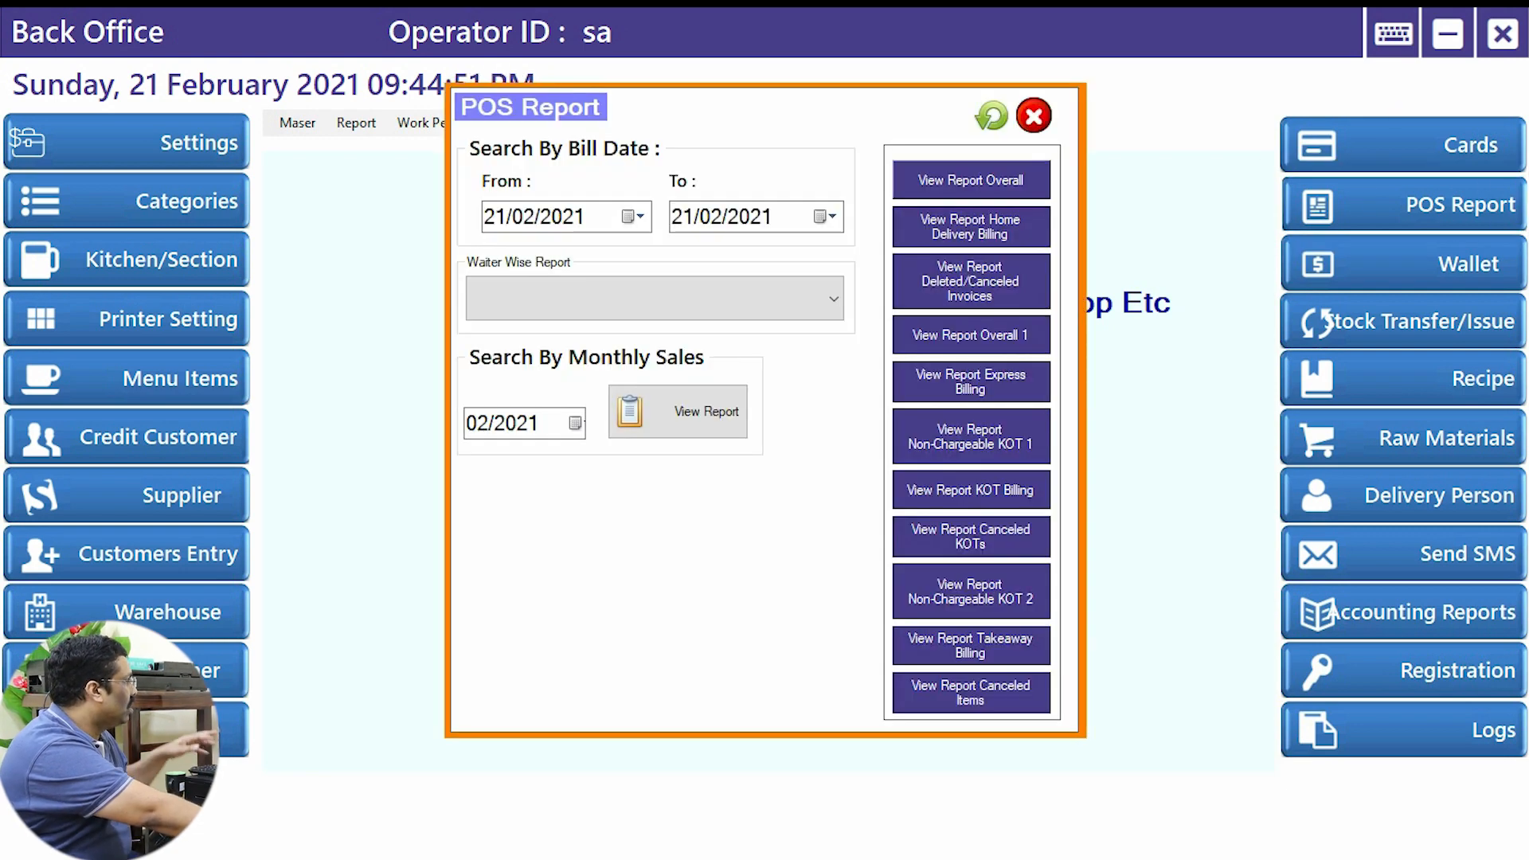
{"action": "left_click_drag", "start_coordinate": [420, 165], "coordinate": [882, 268]}
{"action": "key", "text": "Escape"}
{"action": "left_click", "coordinate": [635, 217]}
{"action": "left_click", "coordinate": [635, 216]}
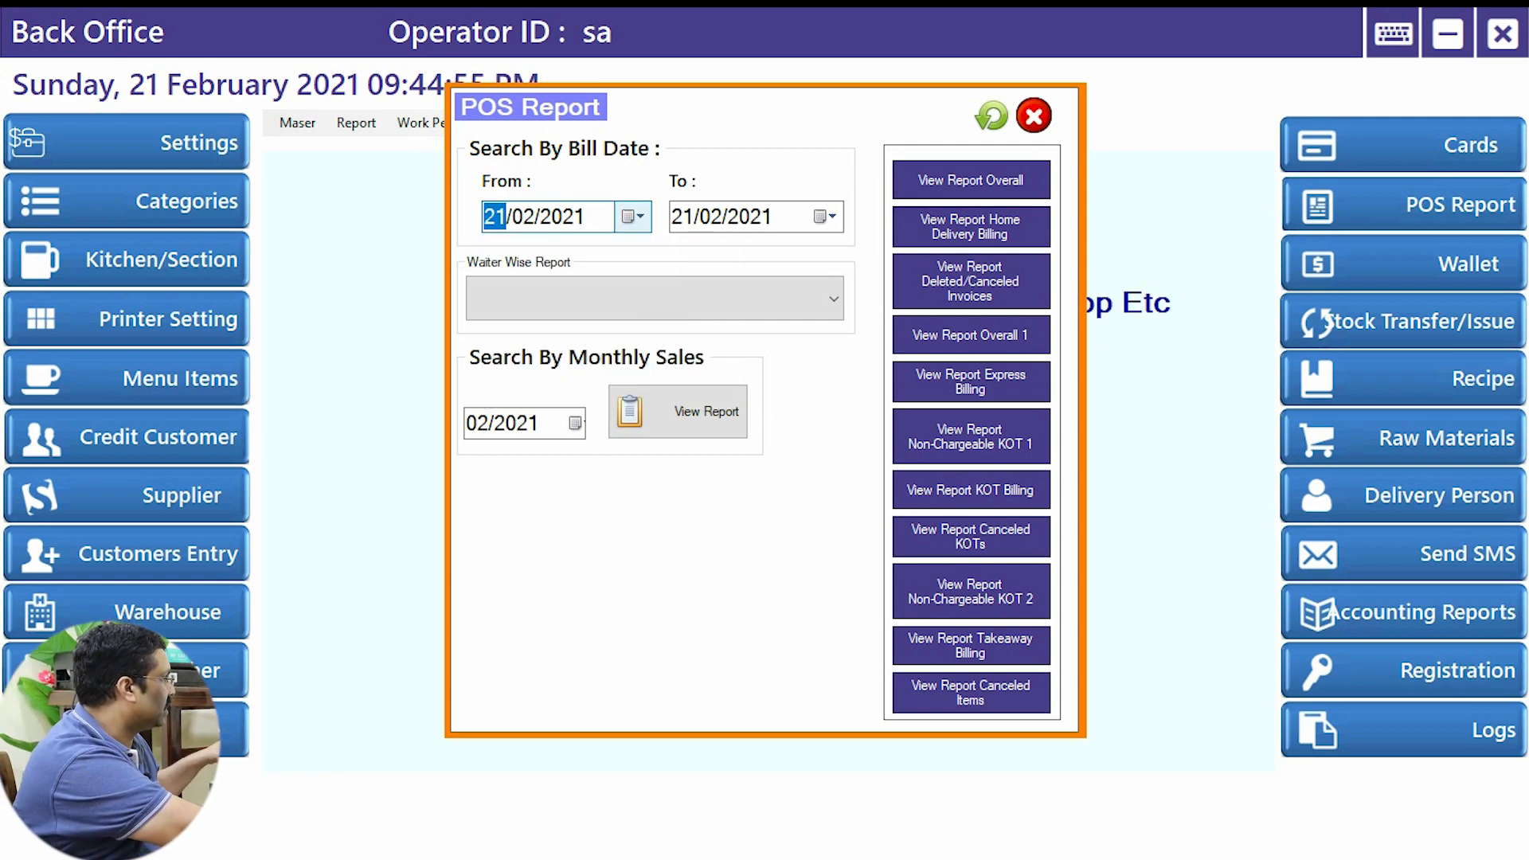
{"action": "left_click", "coordinate": [971, 181]}
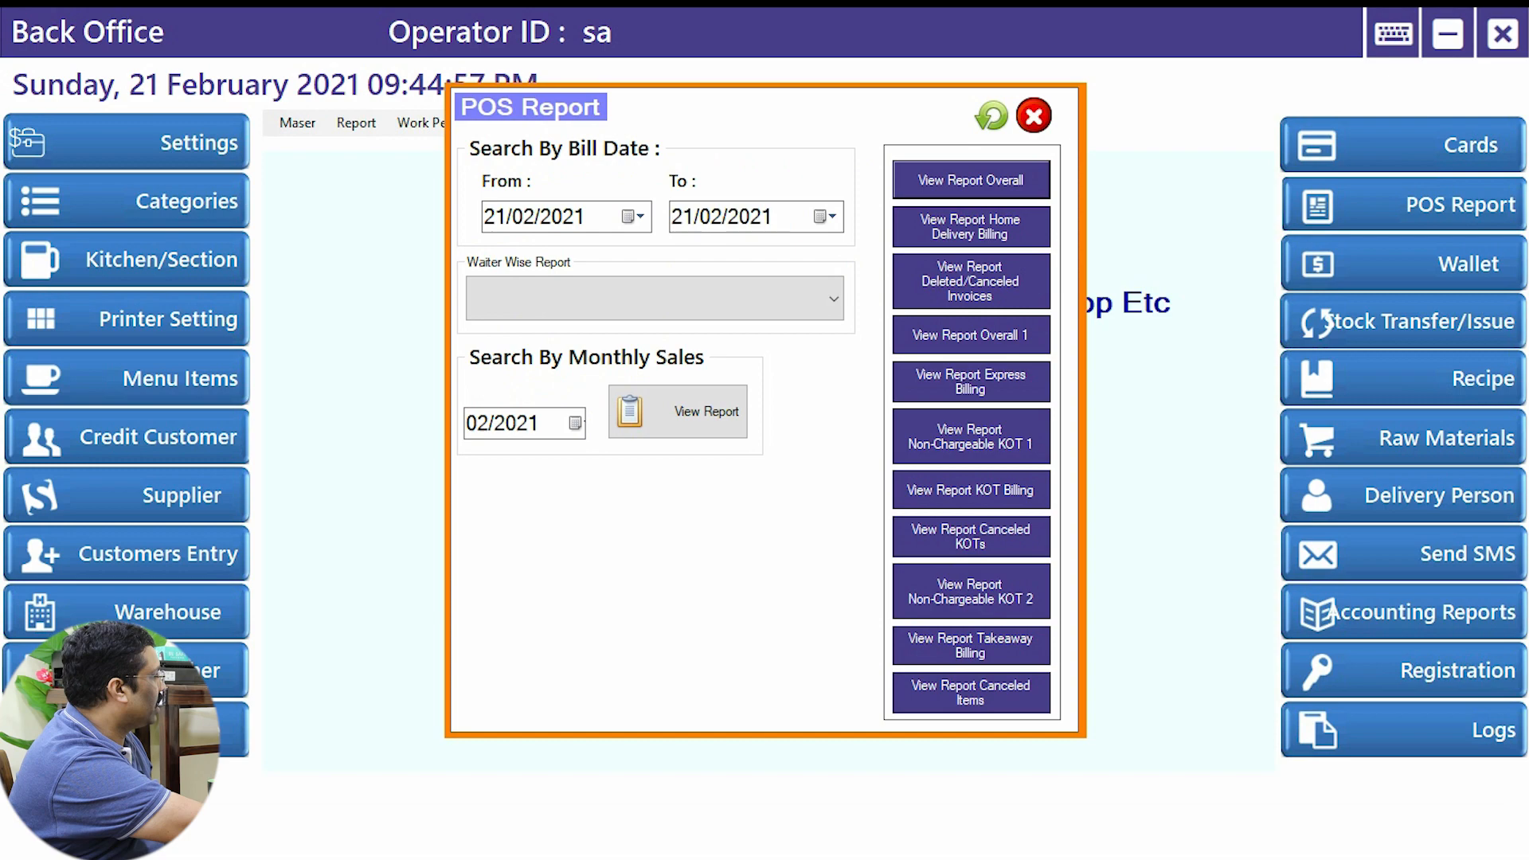
{"action": "scroll", "coordinate": [758, 469], "scroll_direction": "down", "scroll_amount": 7}
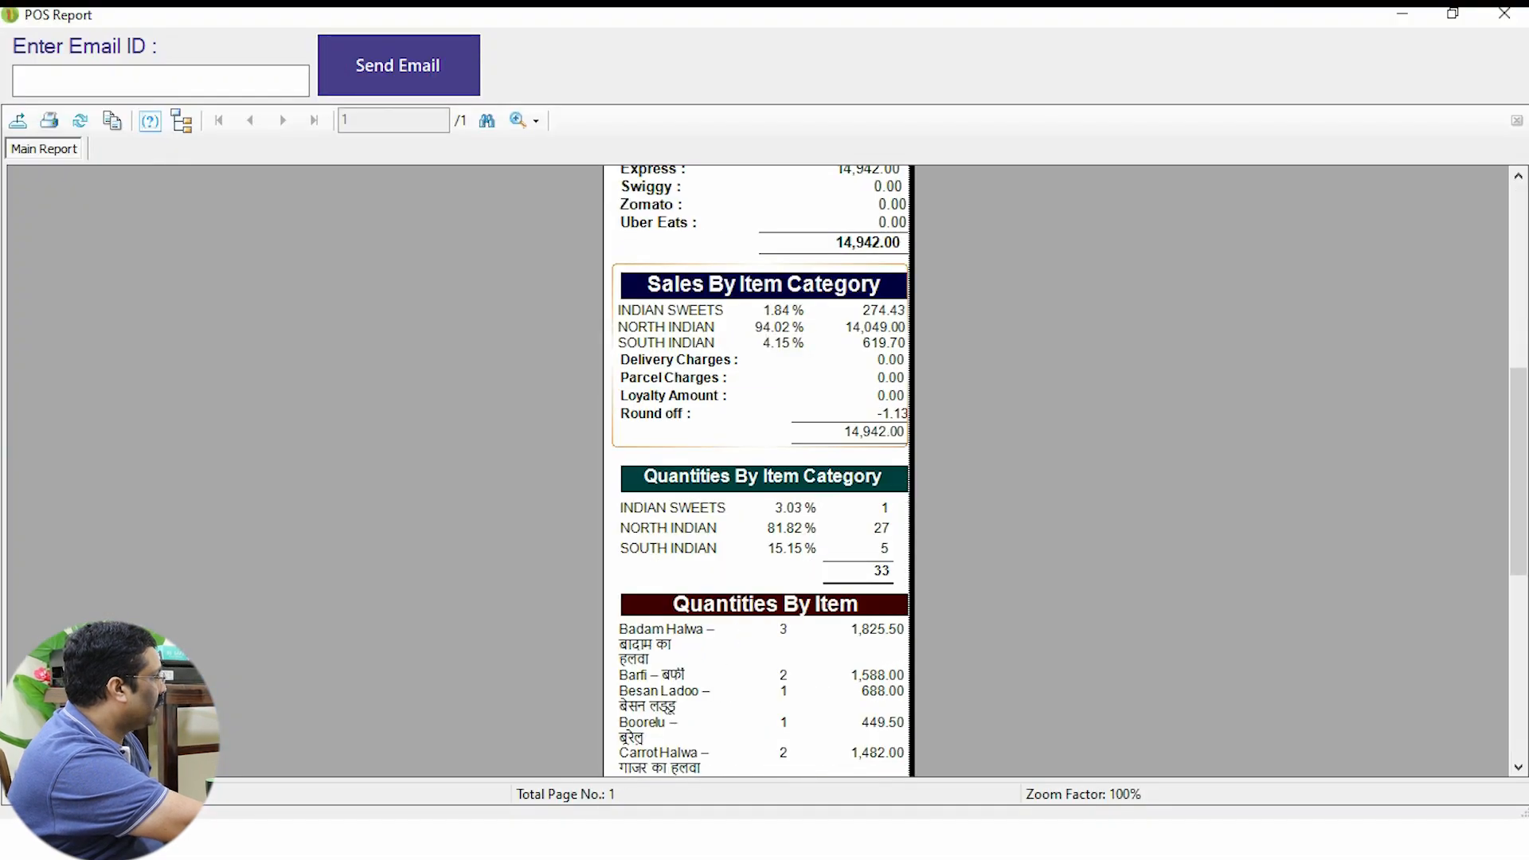
{"action": "scroll", "coordinate": [759, 470], "scroll_direction": "up", "scroll_amount": 5}
{"action": "scroll", "coordinate": [758, 470], "scroll_direction": "up", "scroll_amount": 2}
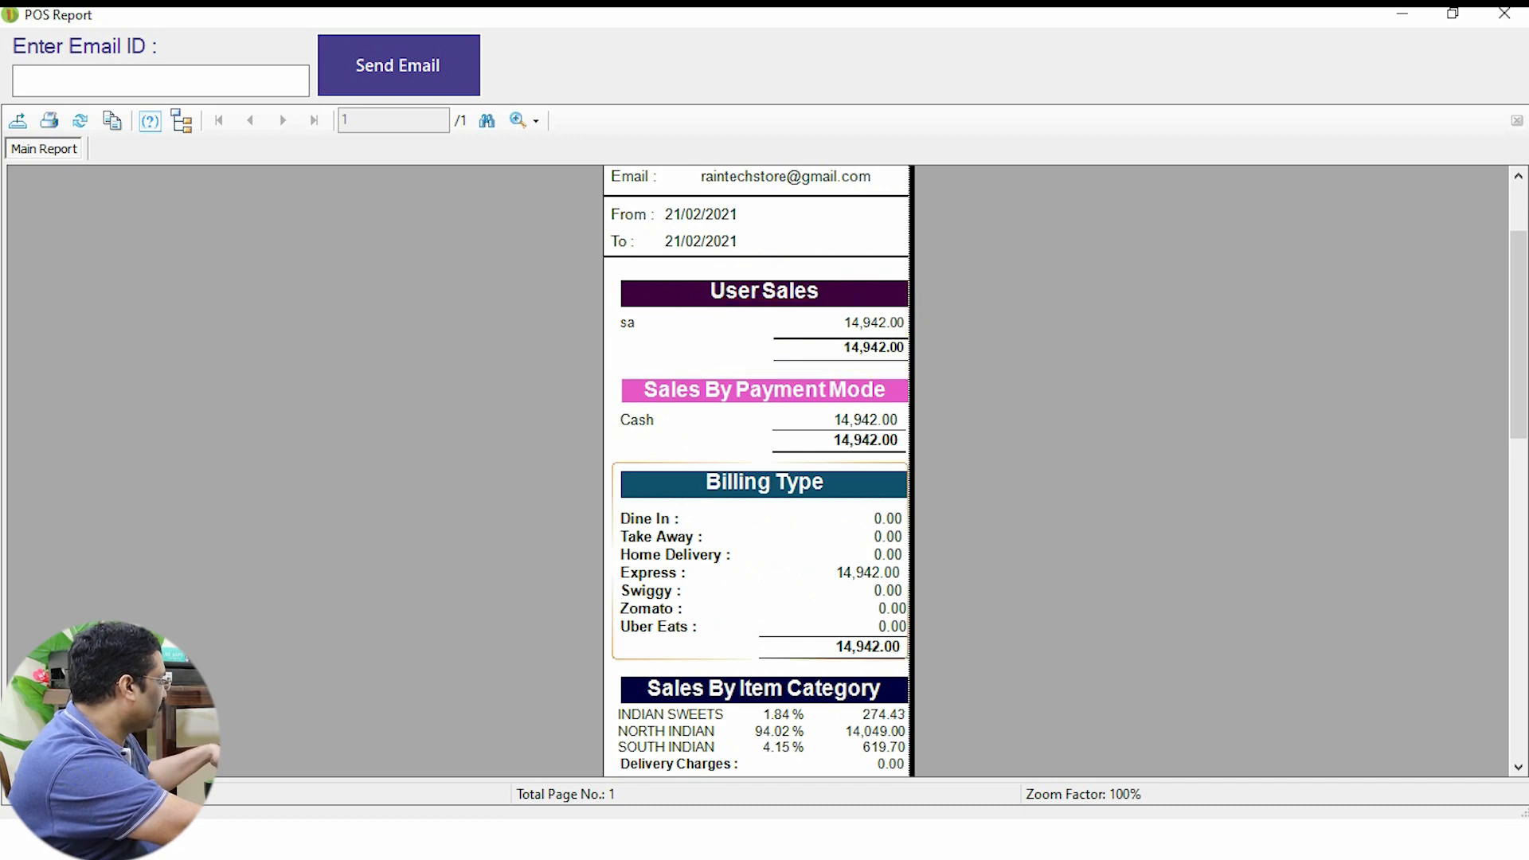
{"action": "mouse_move", "coordinate": [609, 561]}
{"action": "left_mouse_down"}
{"action": "mouse_move", "coordinate": [706, 594]}
{"action": "mouse_move", "coordinate": [929, 584]}
{"action": "left_mouse_up"}
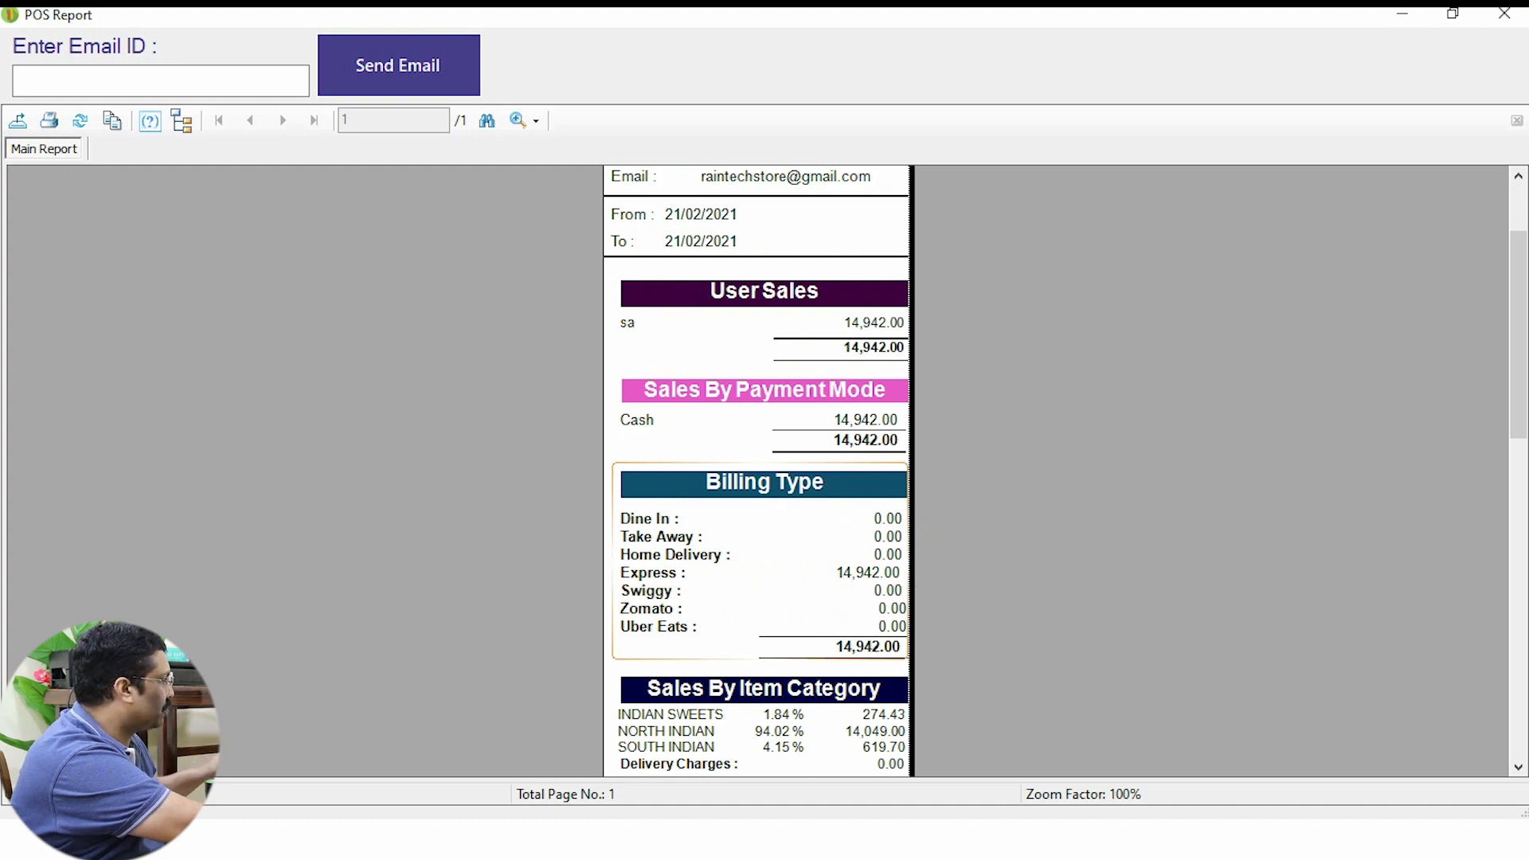
{"action": "scroll", "coordinate": [929, 521], "scroll_direction": "down", "scroll_amount": 15}
{"action": "scroll", "coordinate": [758, 470], "scroll_direction": "up", "scroll_amount": 6}
{"action": "scroll", "coordinate": [758, 470], "scroll_direction": "down", "scroll_amount": 6}
{"action": "scroll", "coordinate": [758, 470], "scroll_direction": "up", "scroll_amount": 13}
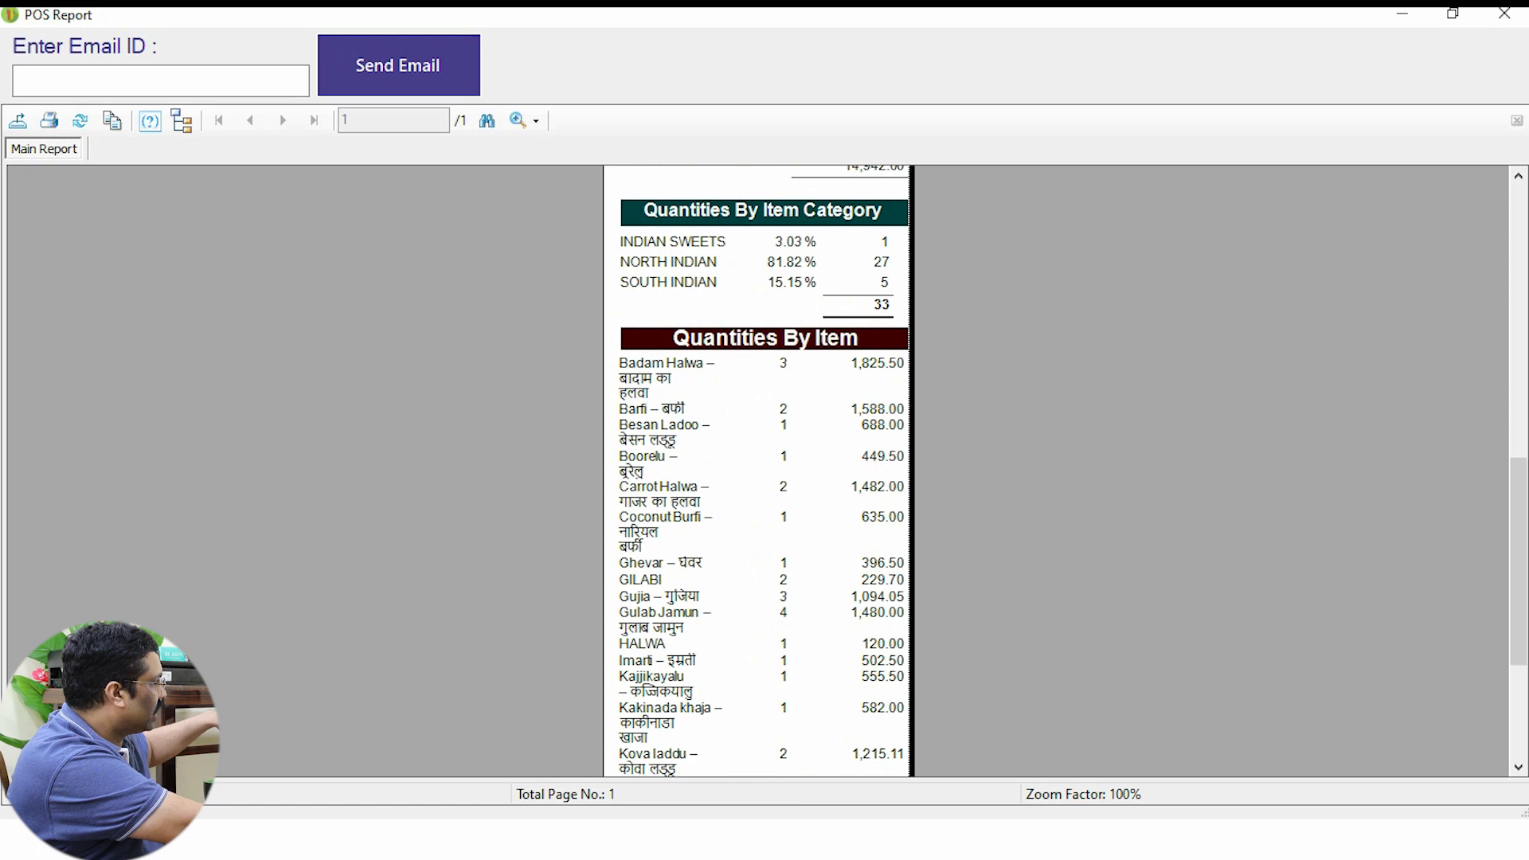
{"action": "left_click", "coordinate": [1504, 13]}
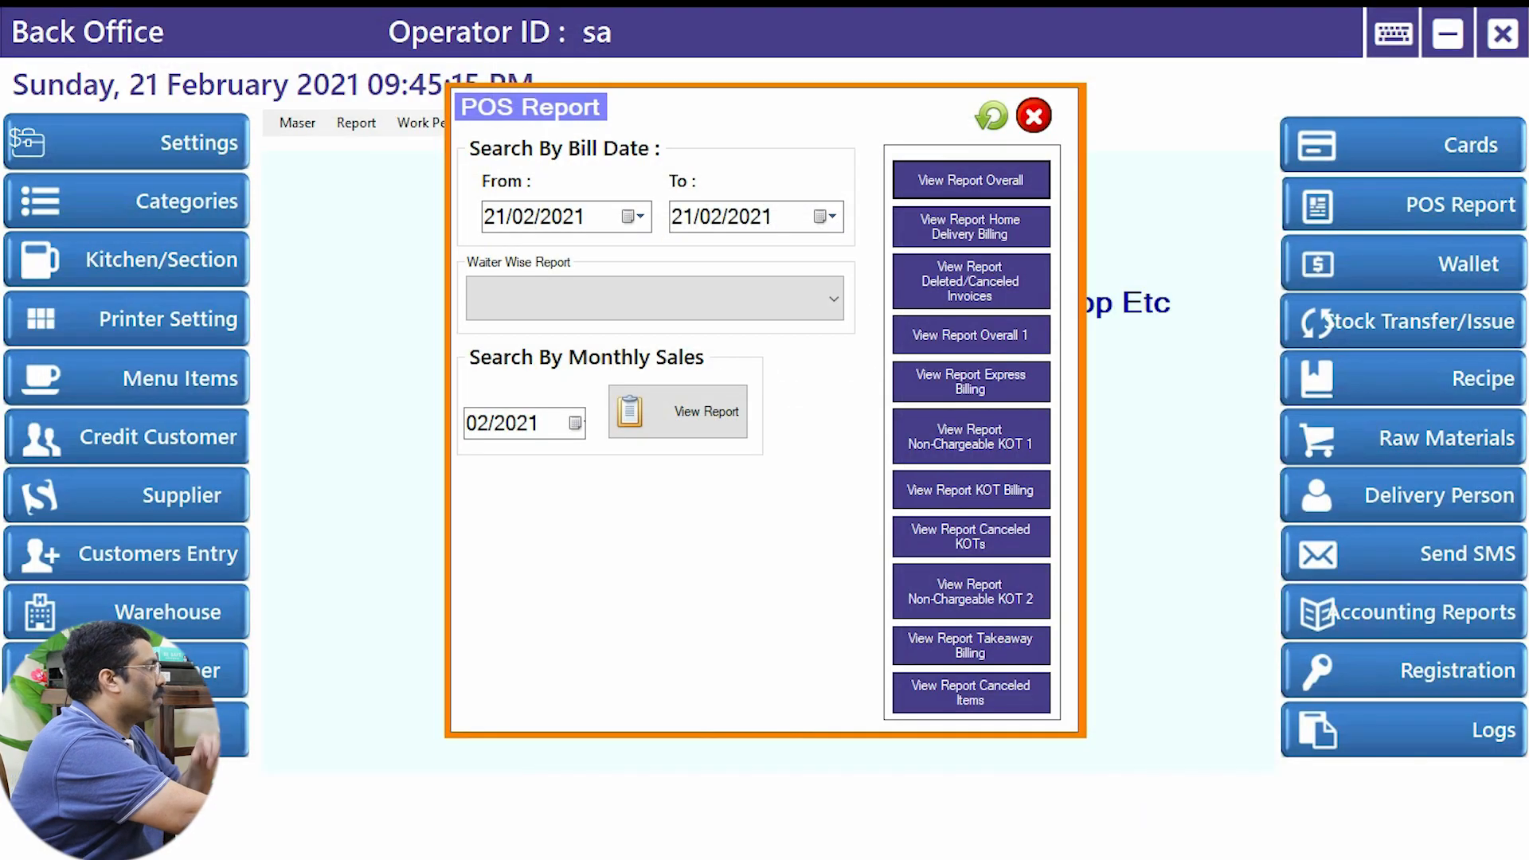
{"action": "left_click", "coordinate": [1034, 116]}
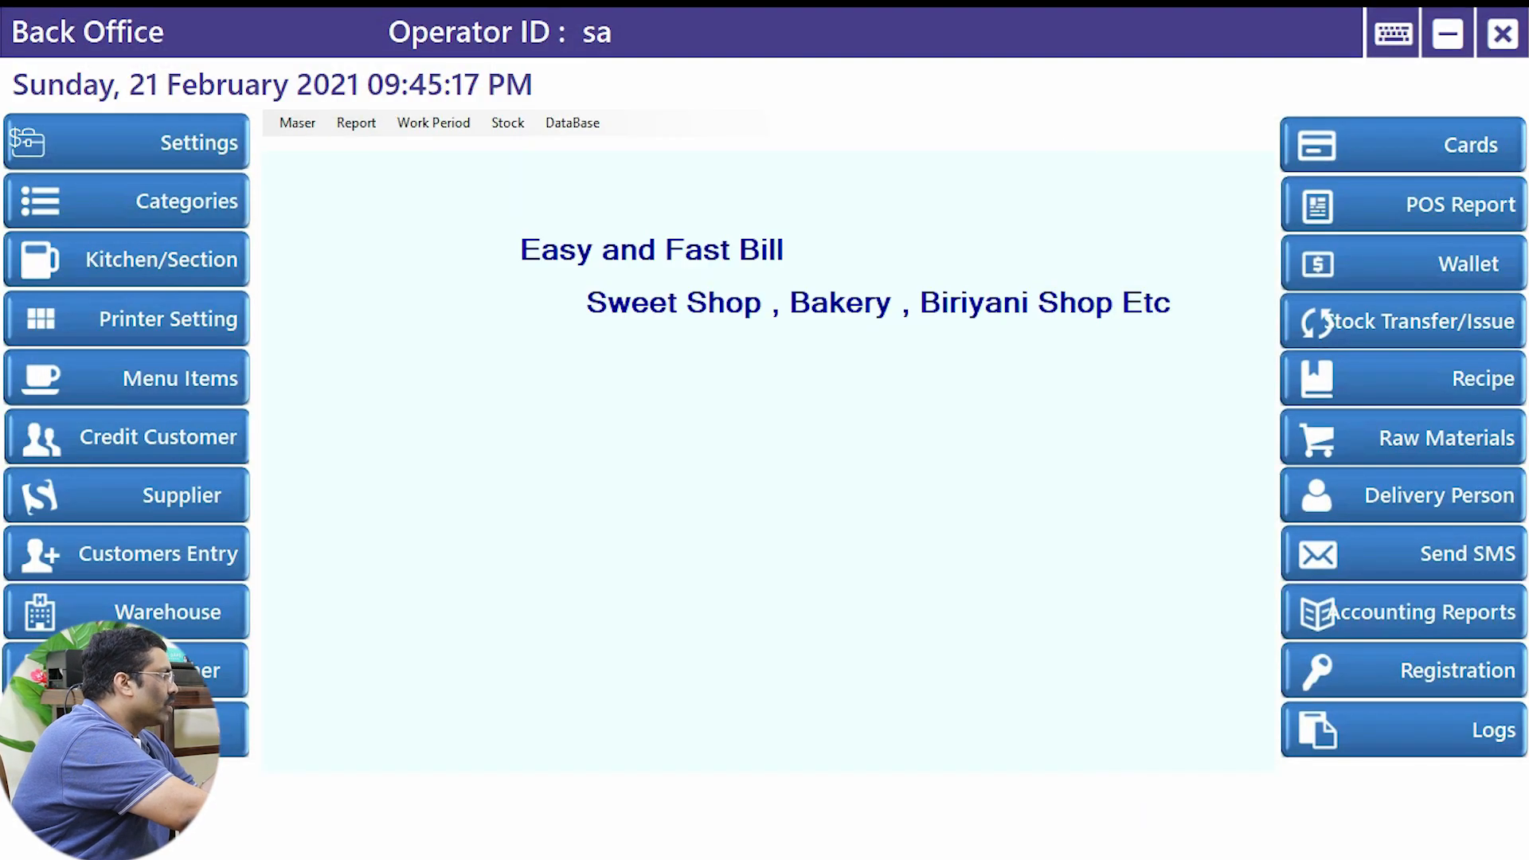